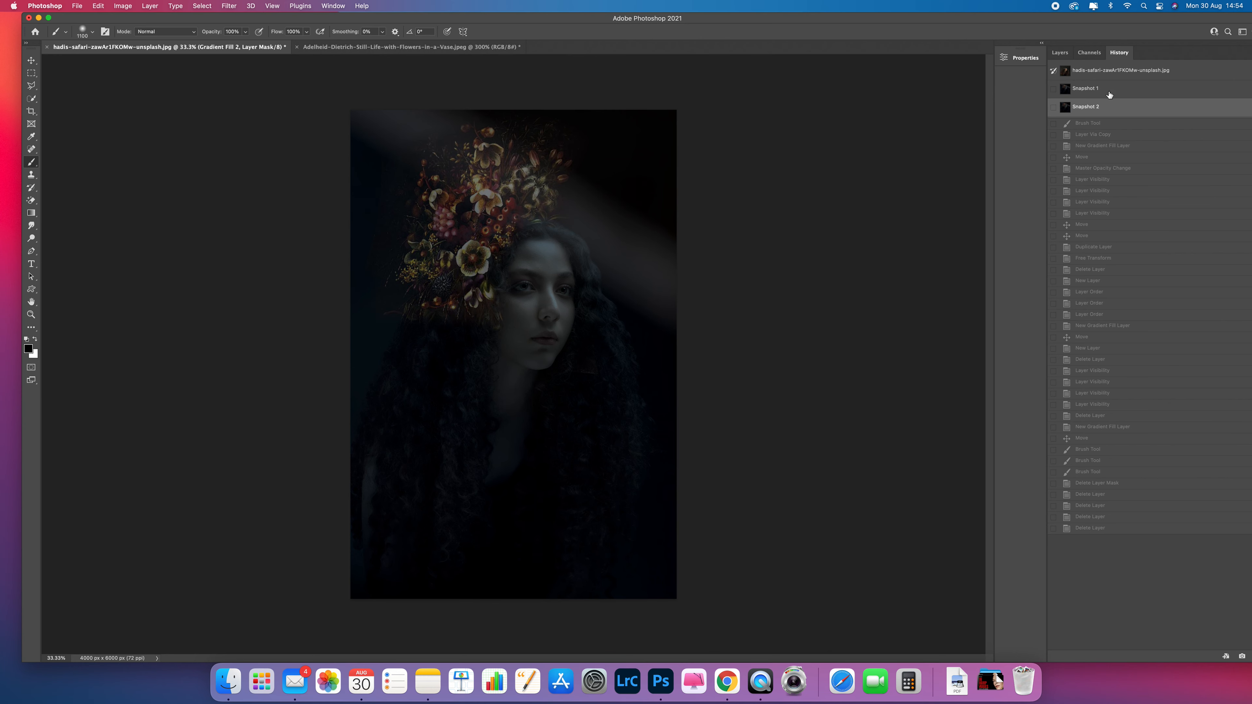
- Compare Snapshot 2 with the original portrait, revert the document to its opened state, and display its layers
left_click(1118, 70)
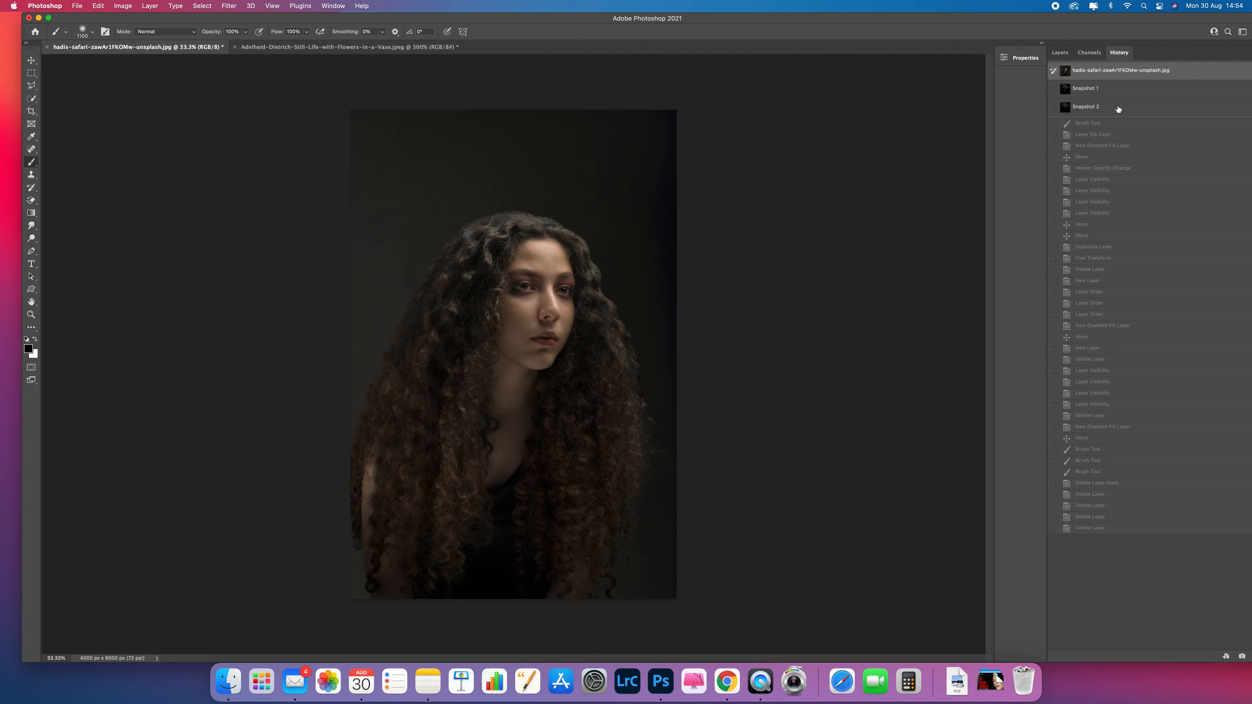
left_click(1118, 106)
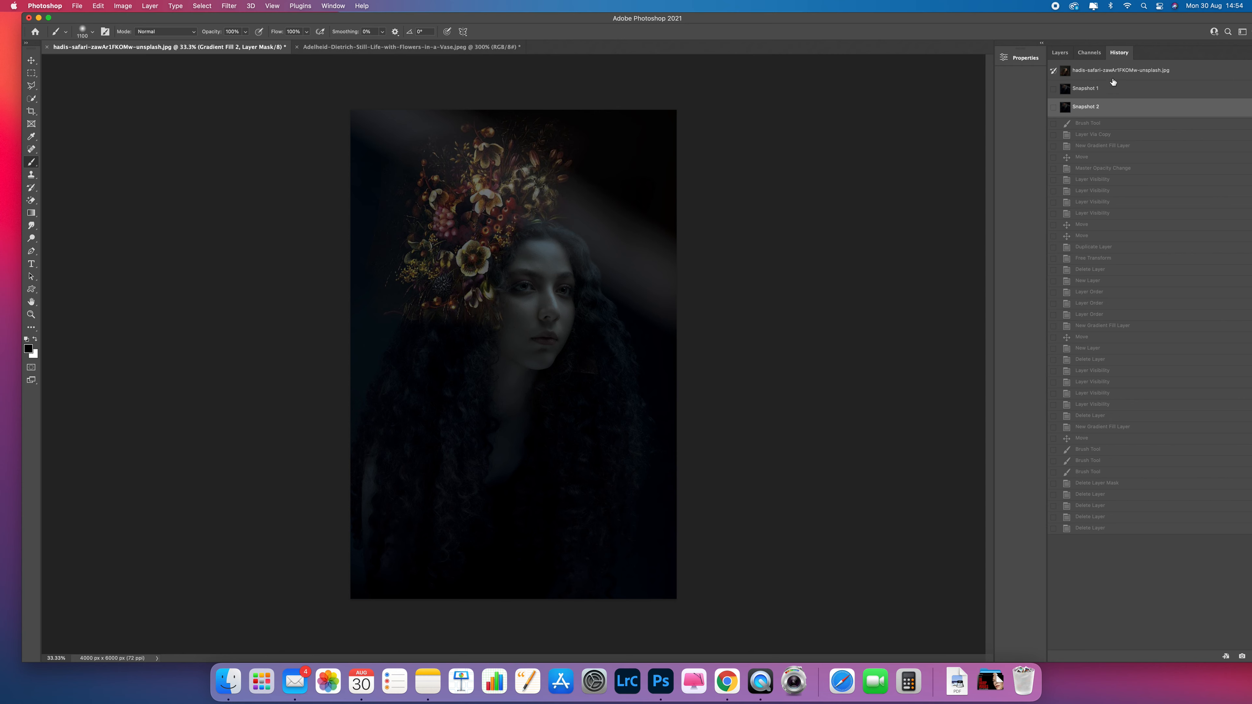
left_click(1123, 72)
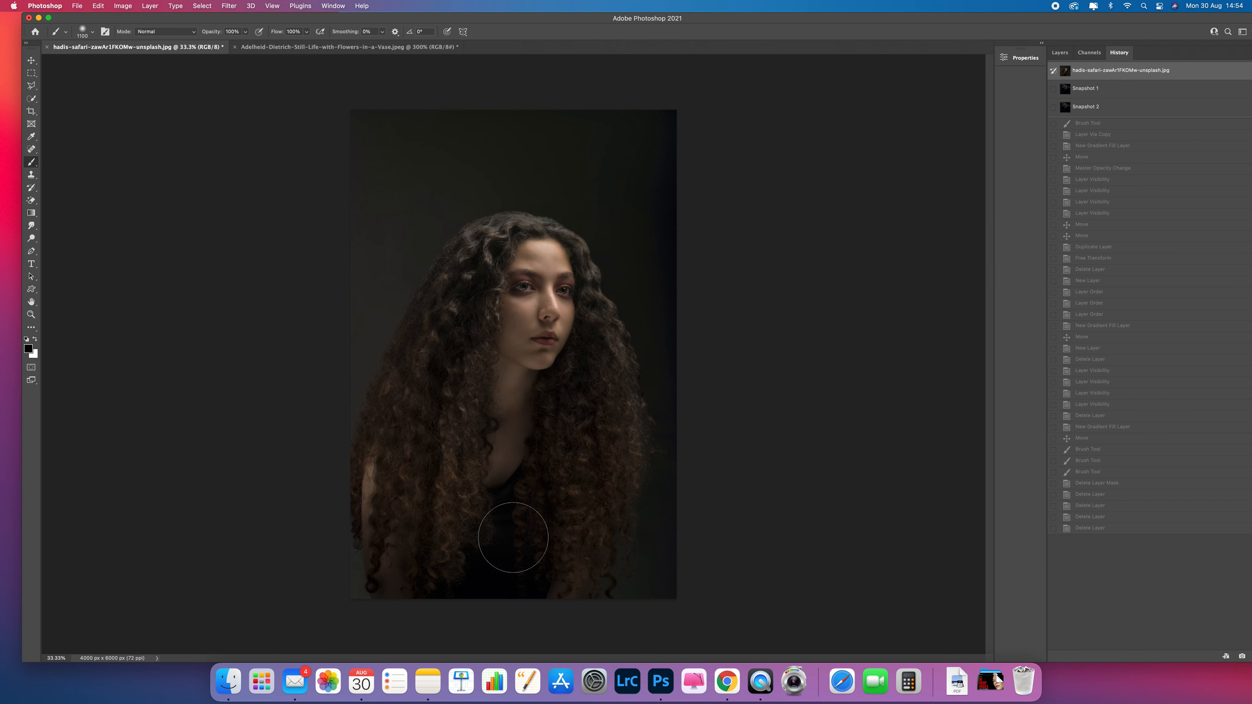
left_click(1060, 53)
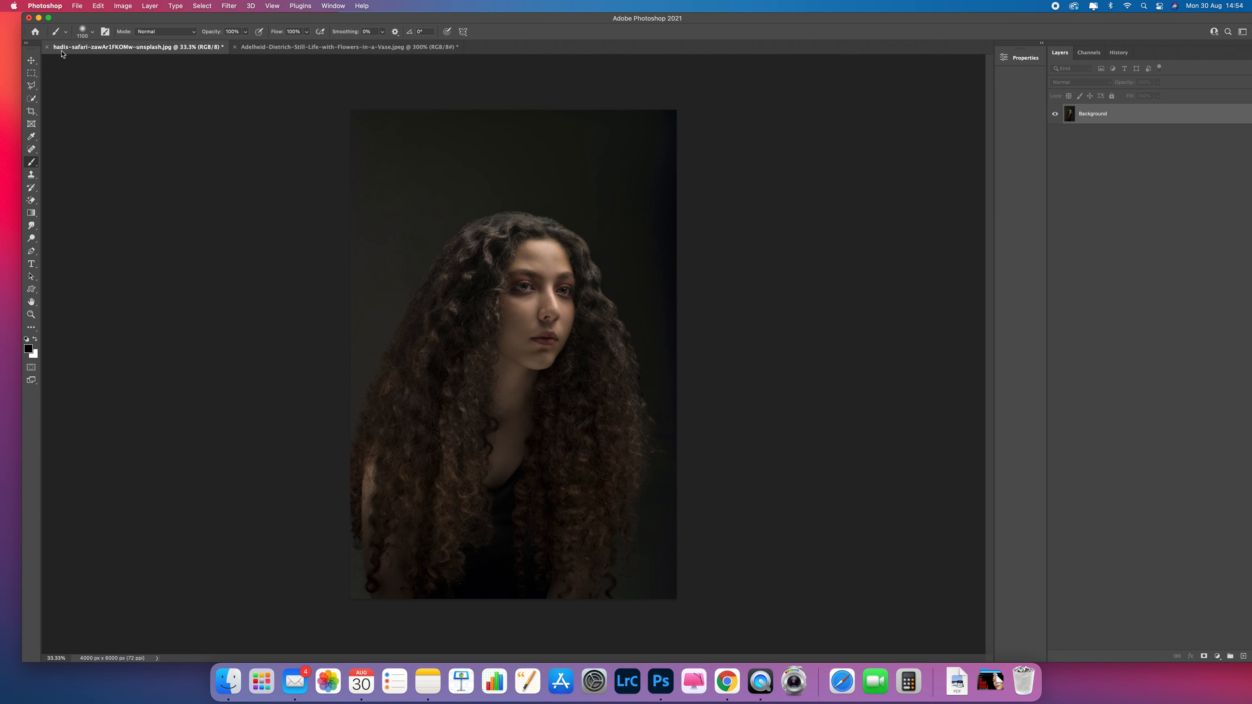
left_click(48, 17)
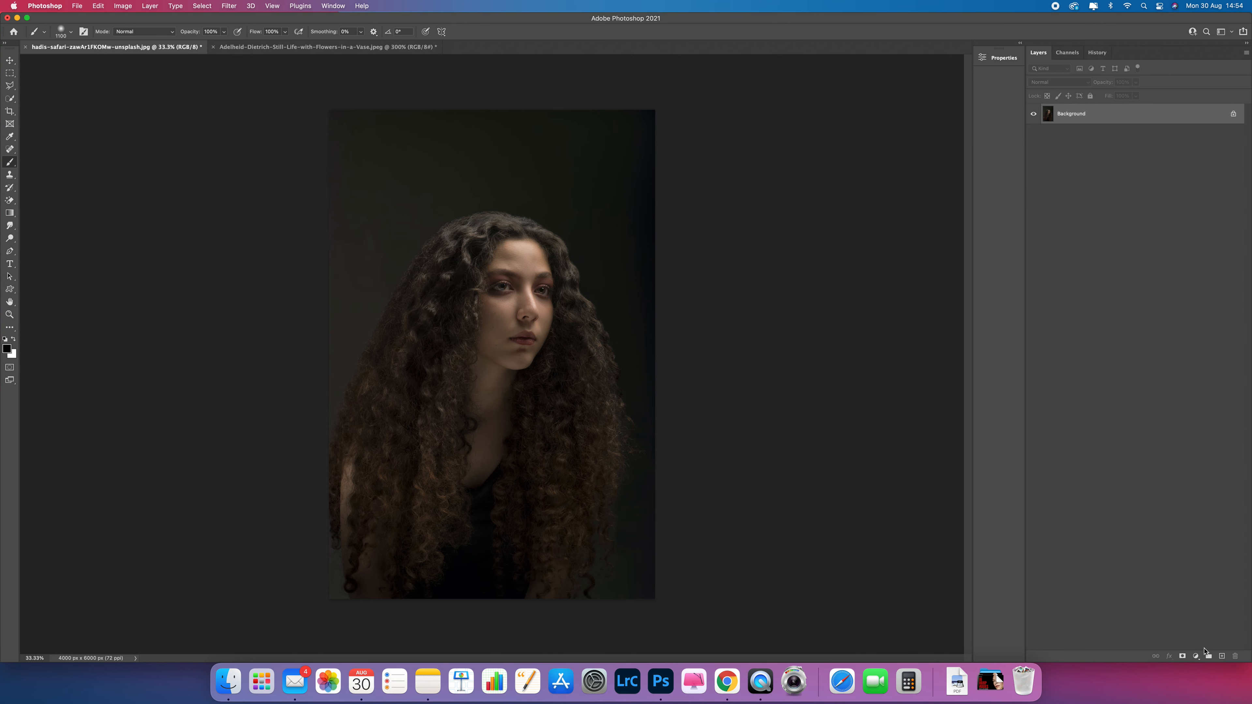
- Add a Color Lookup adjustment layer above the background using the Moonlight.3DL 3D LUT
left_click(1196, 657)
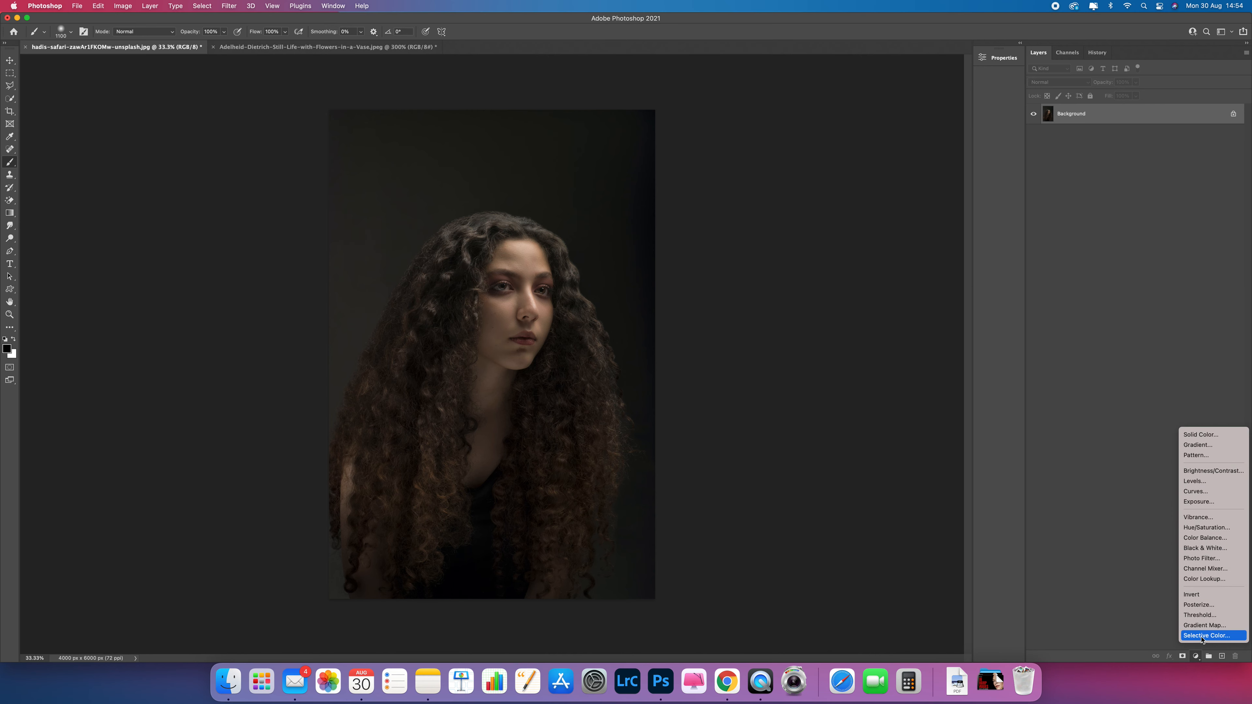
left_click(1213, 582)
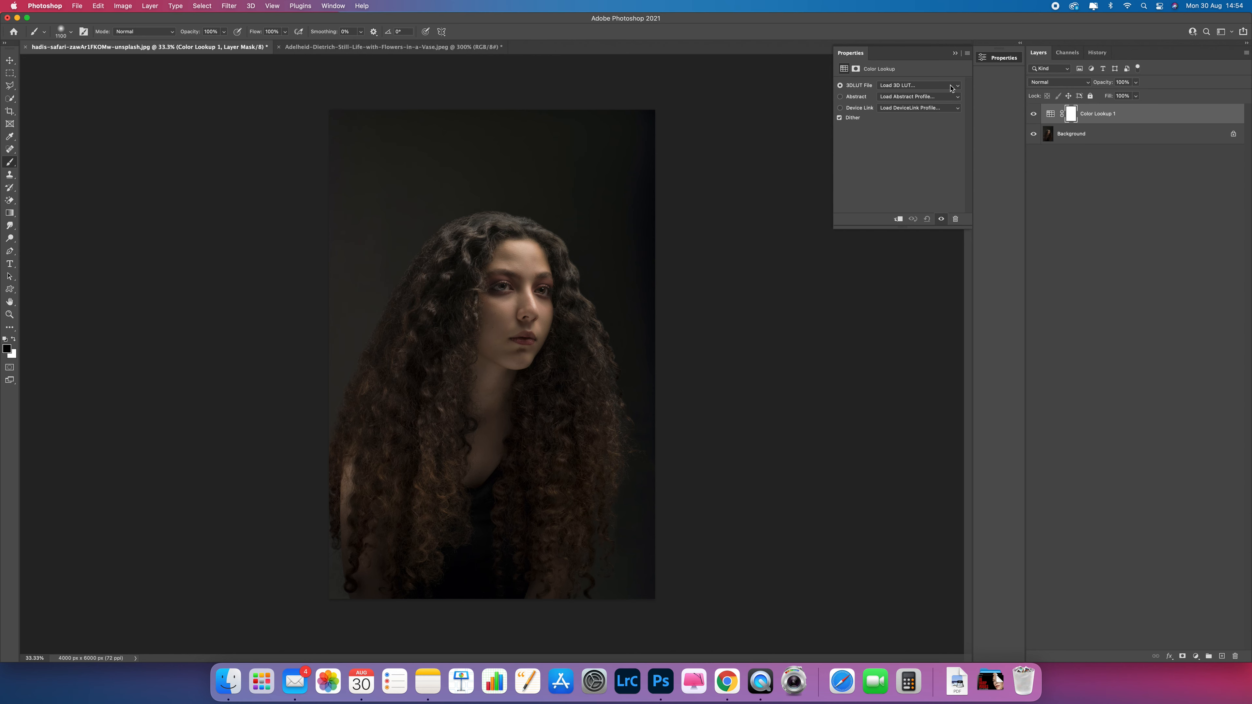
left_click(933, 86)
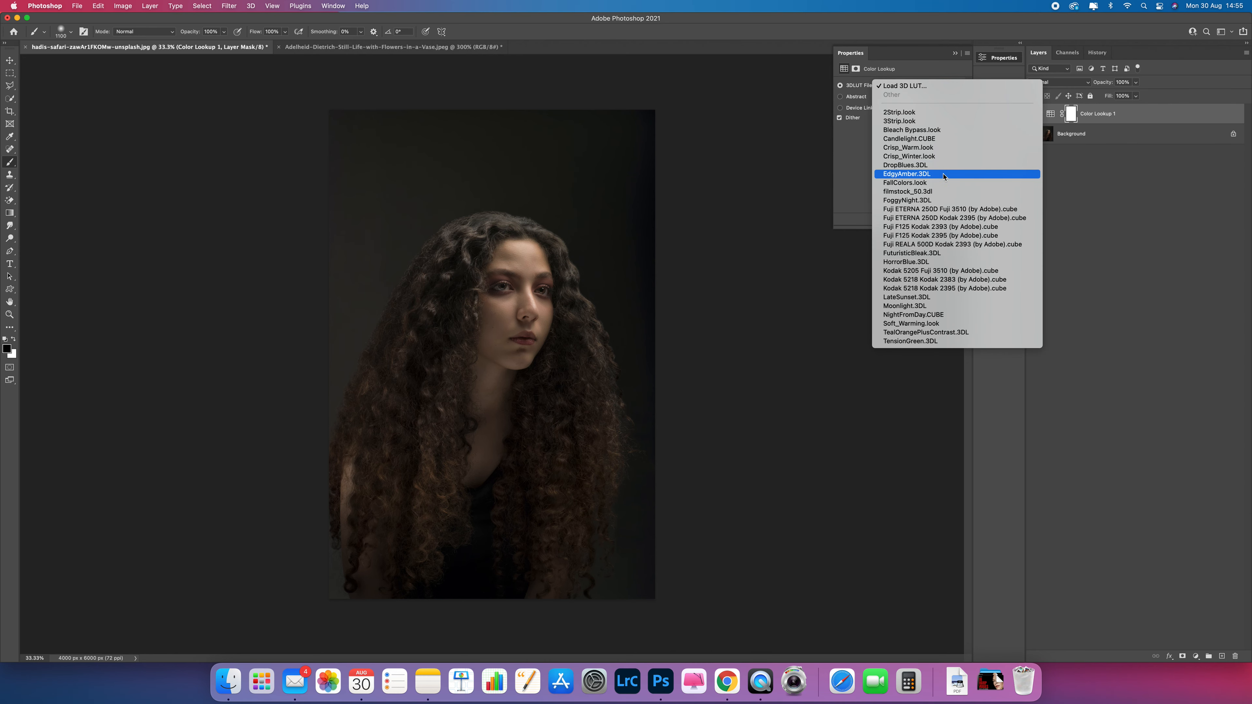
left_click(964, 308)
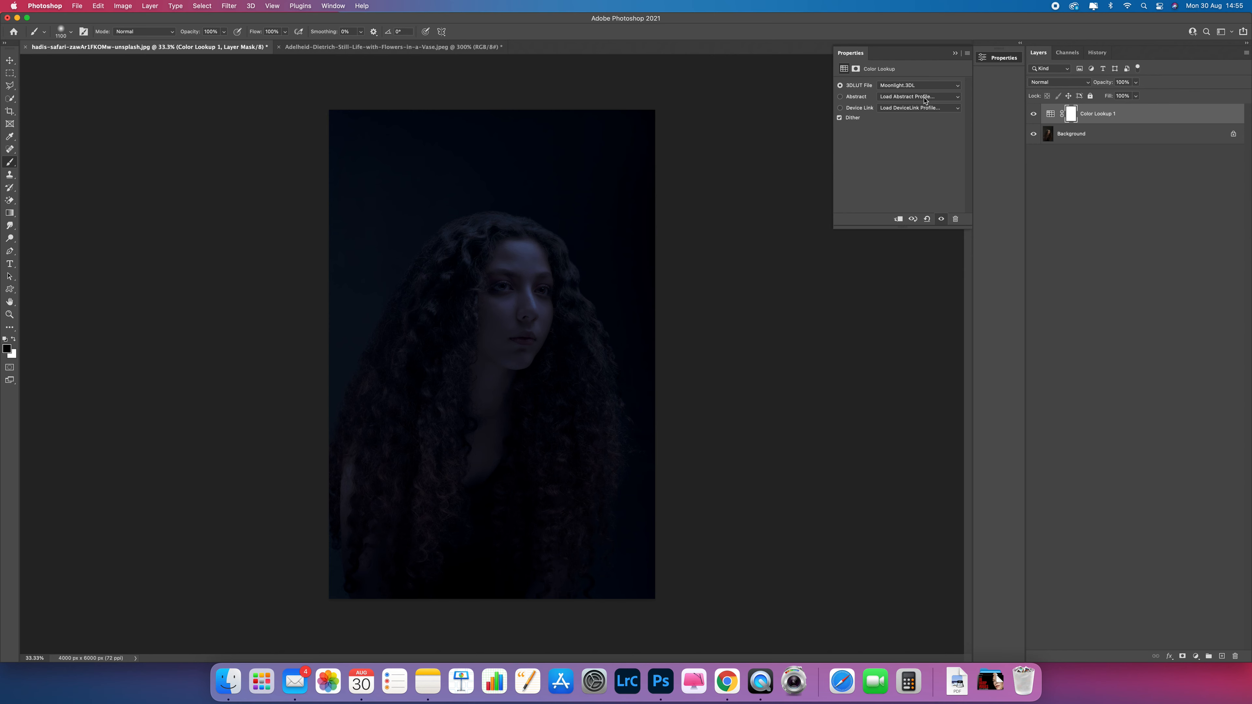
- Try the Lightness Decrease and Lightness Increase abstract profiles, and return to the Moonlight.3DL lookup
left_click(925, 98)
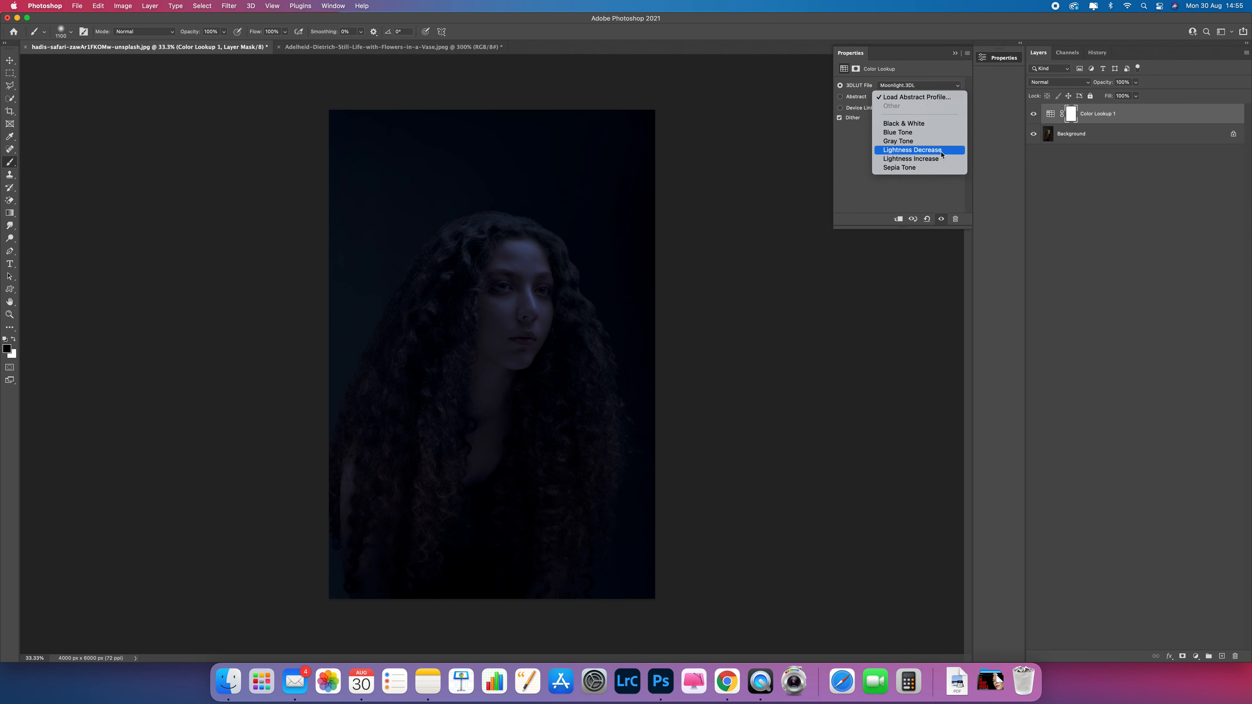
left_click(949, 152)
left_click(926, 98)
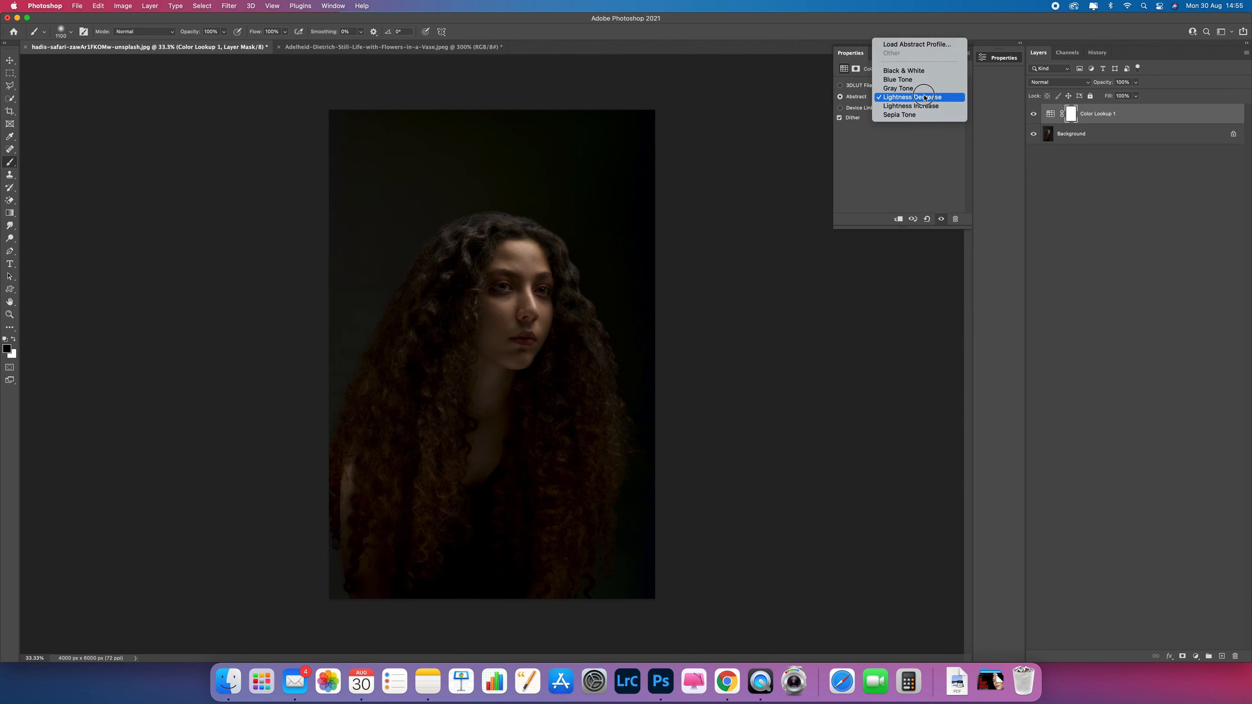
left_click(945, 112)
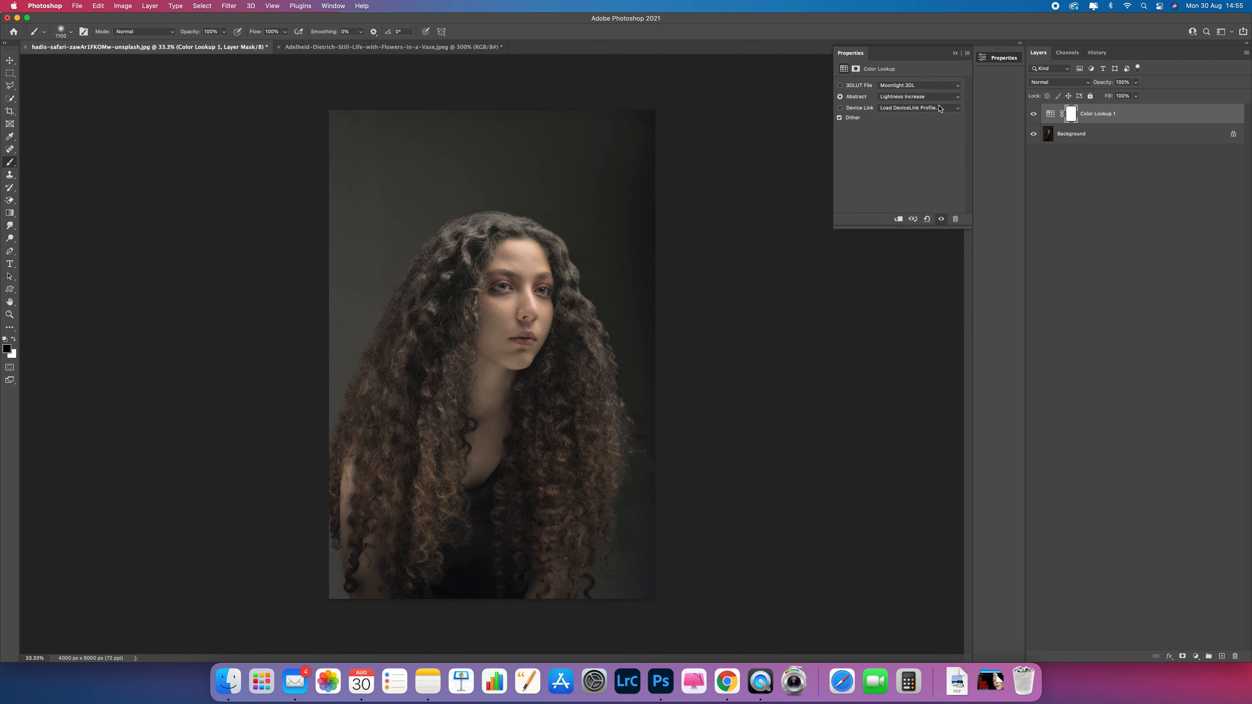
left_click(931, 100)
left_click(935, 89)
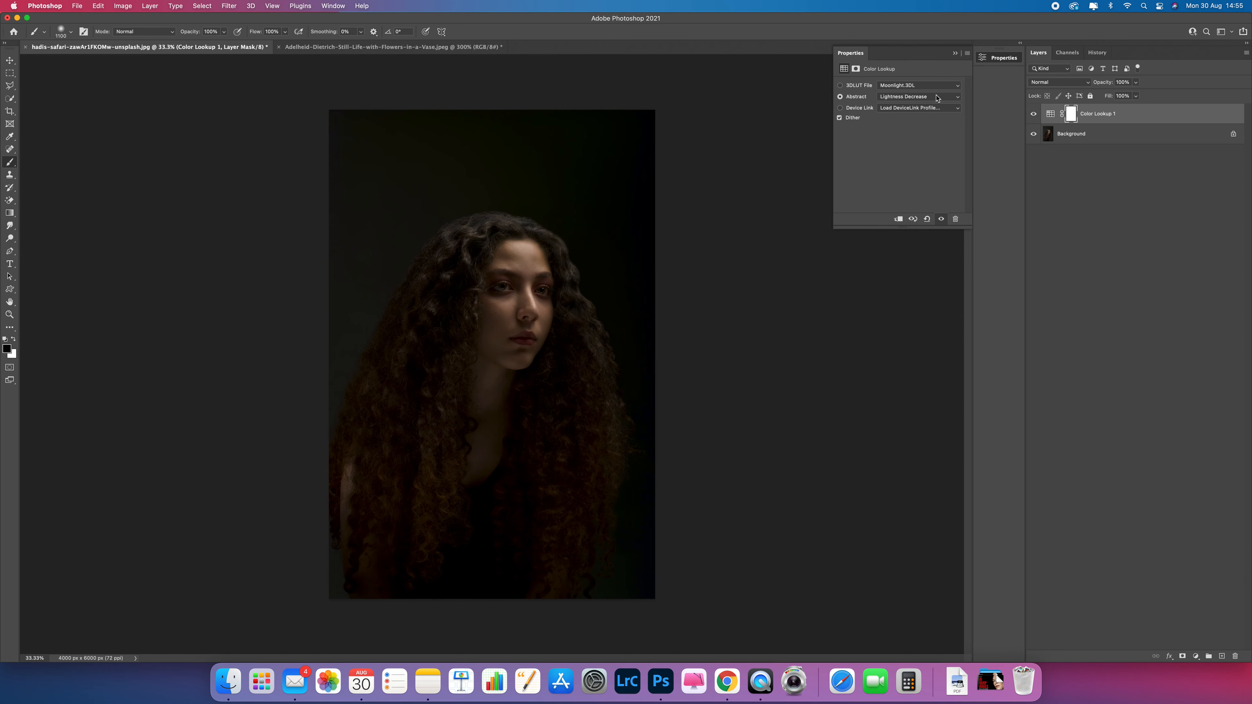
left_click(935, 91)
left_click(936, 89)
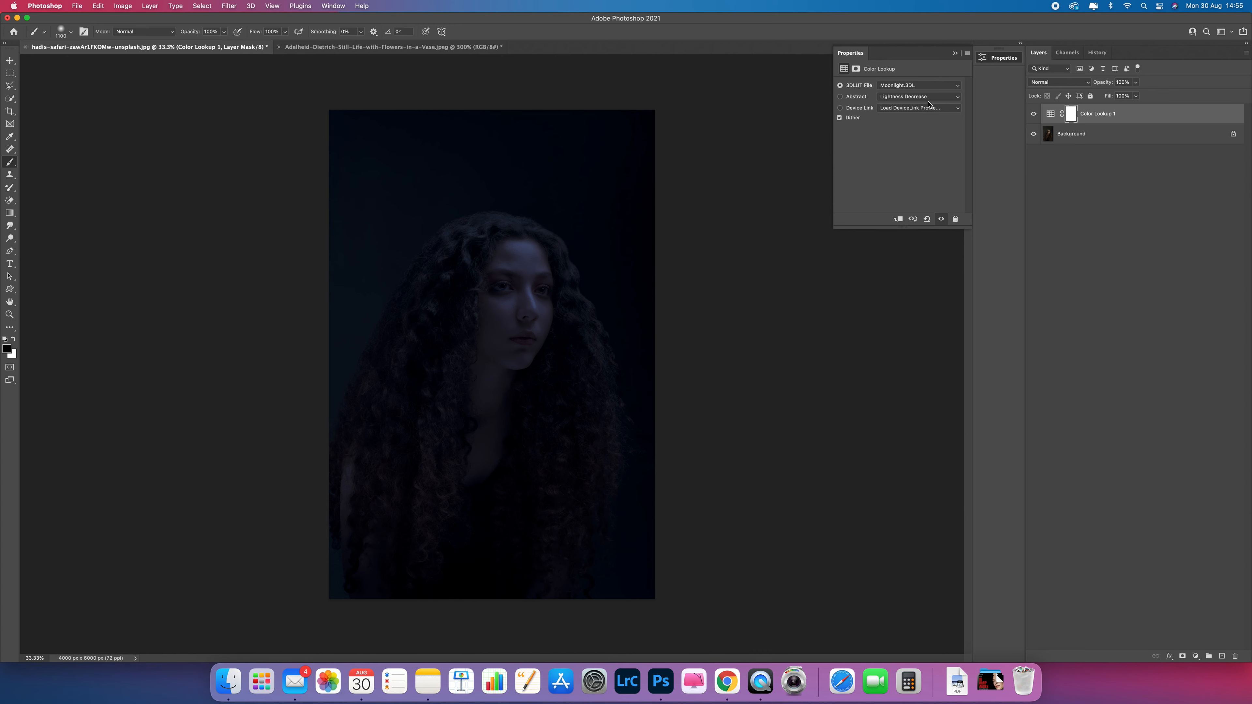
left_click(955, 53)
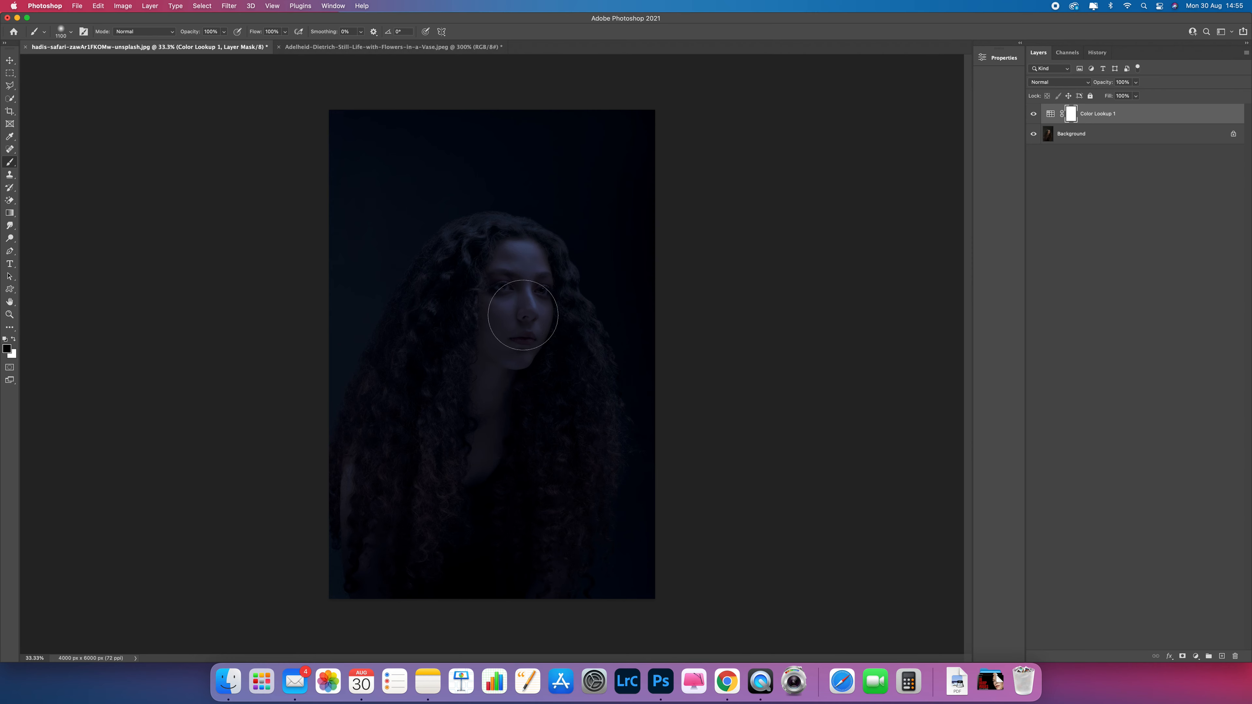
- Paint black over the face on the Color Lookup mask with a soft 1100 px brush at 0% hardness and 25% opacity
key("super+equal")
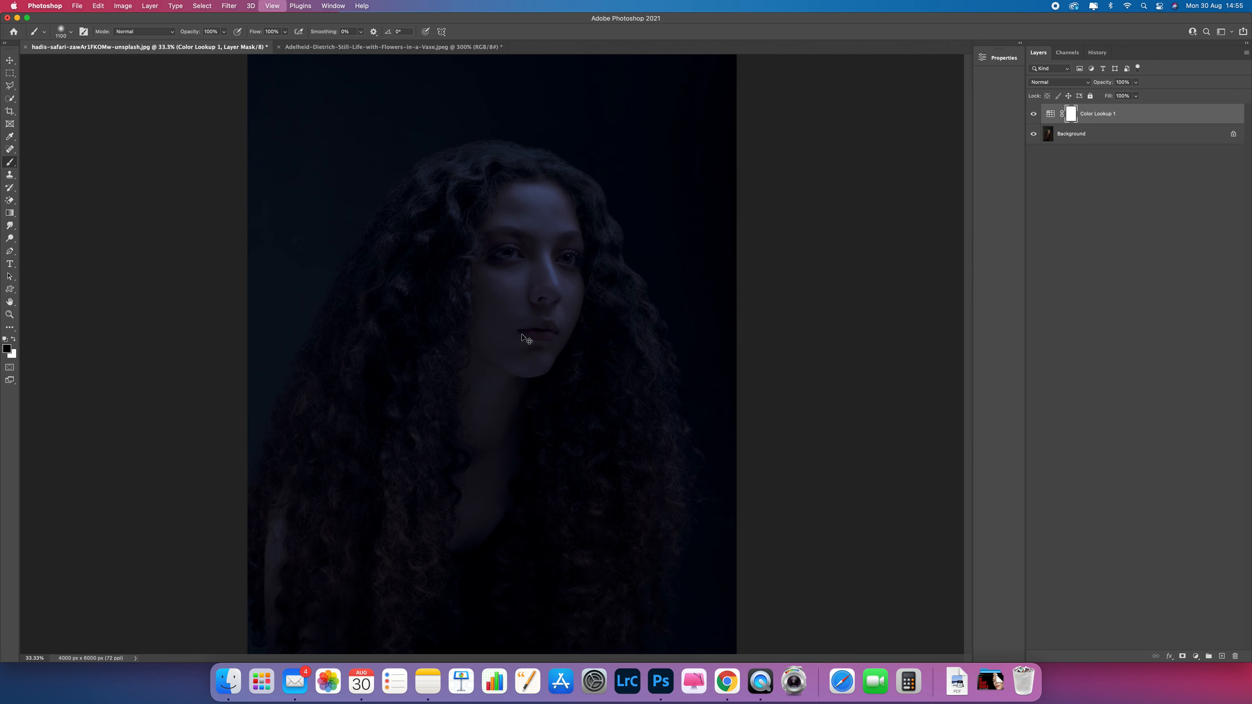
left_click_drag(9, 162, 59, 161)
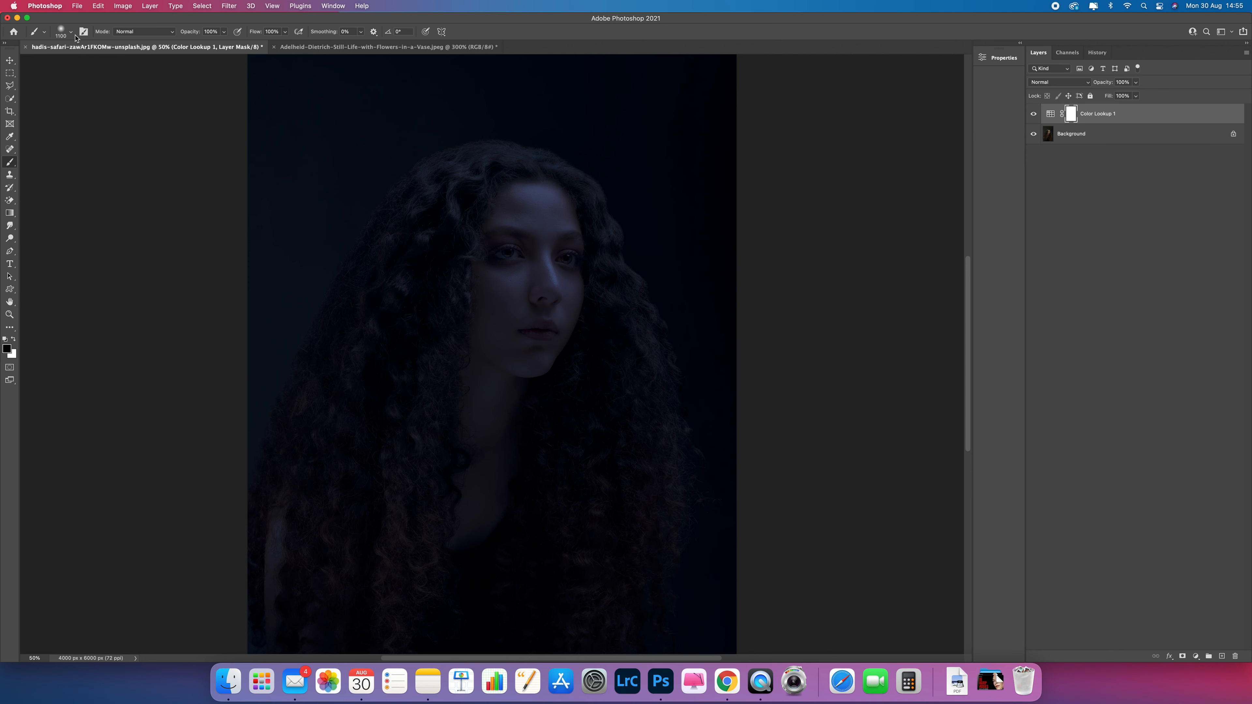
left_click(70, 31)
left_click_drag(61, 84, 59, 85)
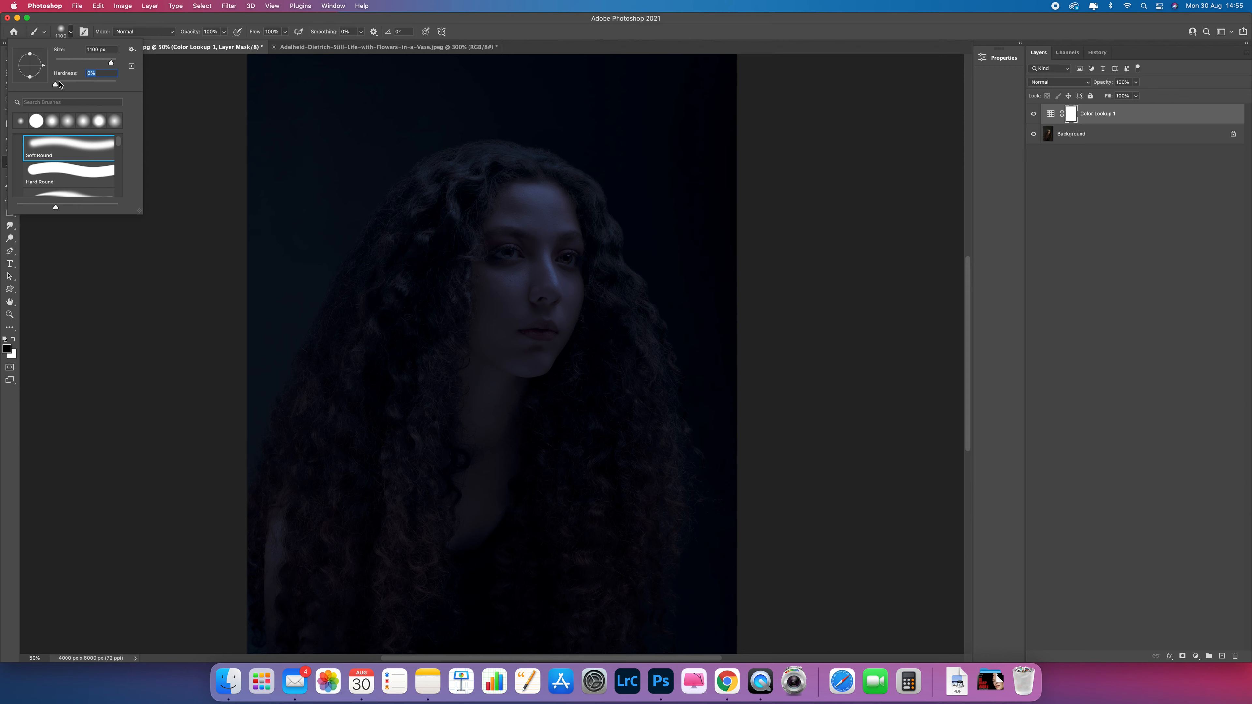
mouse_move(223, 31)
left_mouse_down()
mouse_move(223, 43)
mouse_move(192, 44)
left_mouse_up()
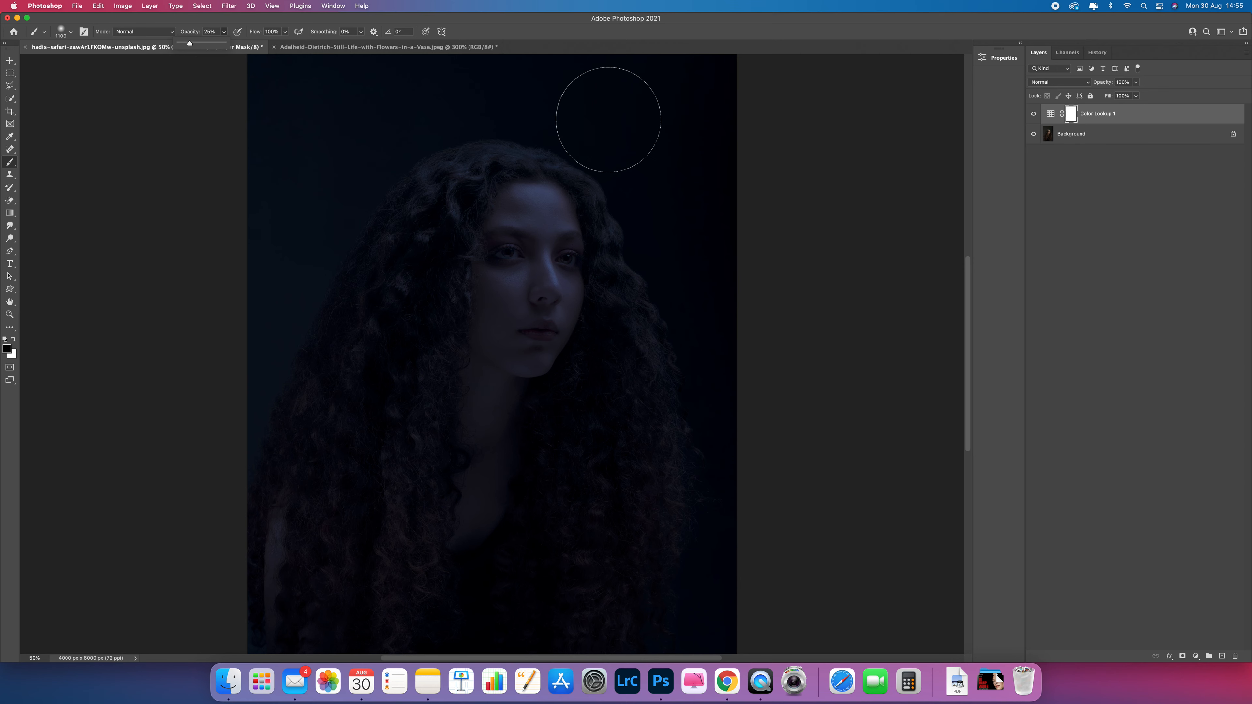
mouse_move(535, 287)
left_mouse_down()
mouse_move(531, 236)
mouse_move(513, 347)
left_mouse_up()
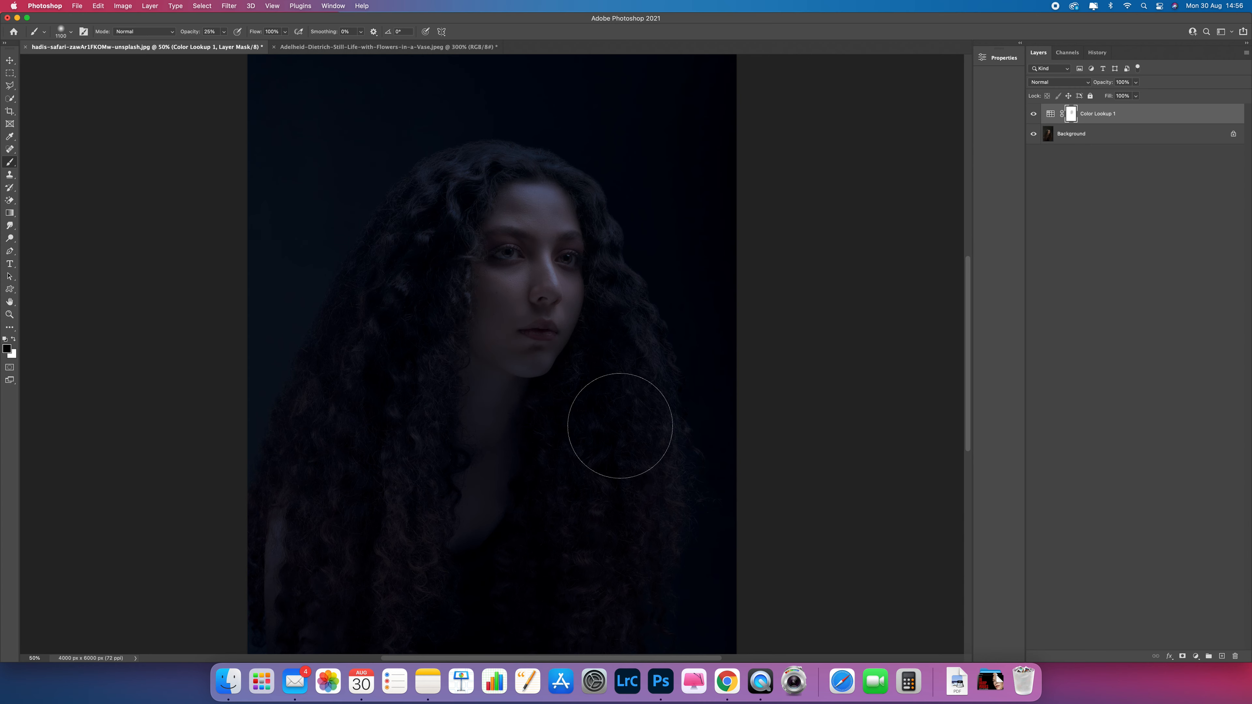
- Shrink the soft brush to roughly the size of one of the woman's eyes
key("bracketleft")
key("bracketleft")
key("bracketleft")
key("bracketleft")
key("bracketleft")
key("bracketleft")
key("super+plus")
key("super+plus")
key("bracketleft")
key("bracketleft")
key("bracketleft")
key("bracketleft")
key("bracketleft")
- Try painting over both eyes on the Color Lookup mask at 25% brush opacity, and undo those strokes
left_click_drag(534, 152, 502, 143)
key("bracketleft")
mouse_move(612, 158)
left_mouse_down()
mouse_move(661, 165)
mouse_move(643, 160)
mouse_move(651, 167)
mouse_move(638, 174)
left_mouse_up()
key("bracketleft")
key("super+z")
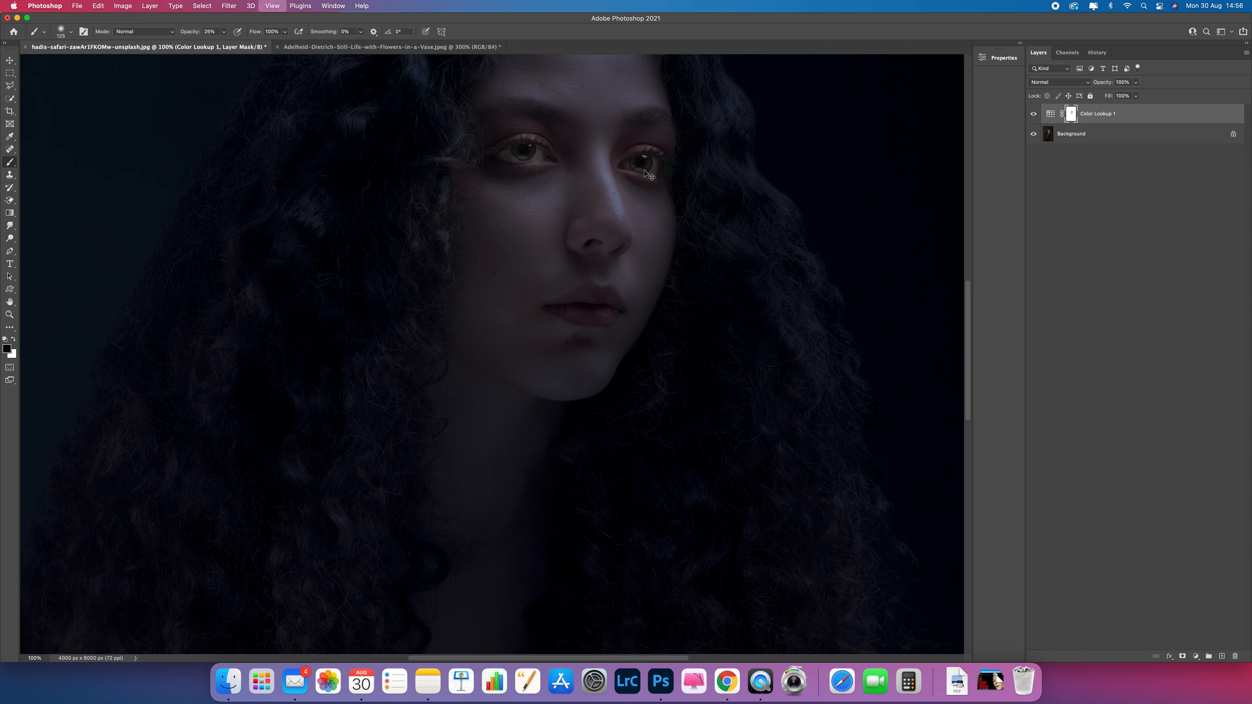
key("super+minus")
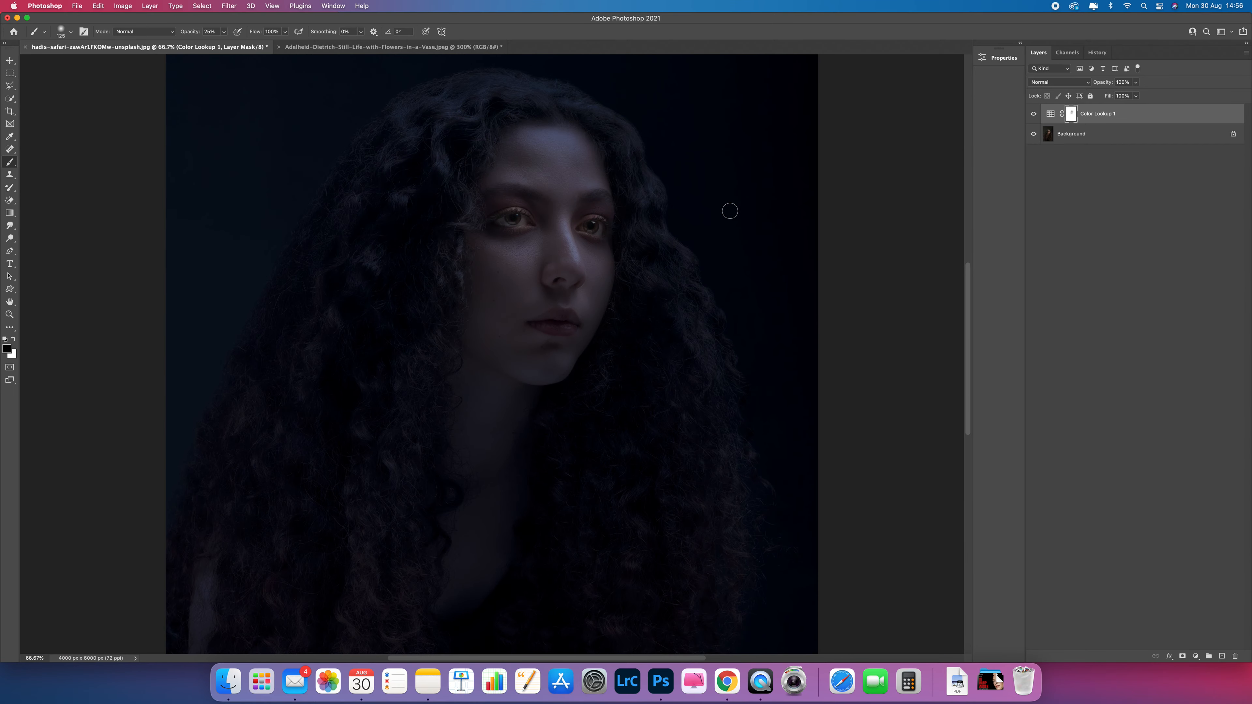
key("super+z")
key("super+z")
key("super+z")
key("super+z")
- Set the brush opacity to 9% and paint over both eyes on the Color Lookup mask with the 125 px brush
left_click_drag(224, 40, 216, 43)
left_click_drag(529, 223, 515, 221)
left_click_drag(584, 228, 609, 232)
left_click_drag(517, 223, 515, 219)
left_click_drag(595, 230, 585, 228)
key("super+minus")
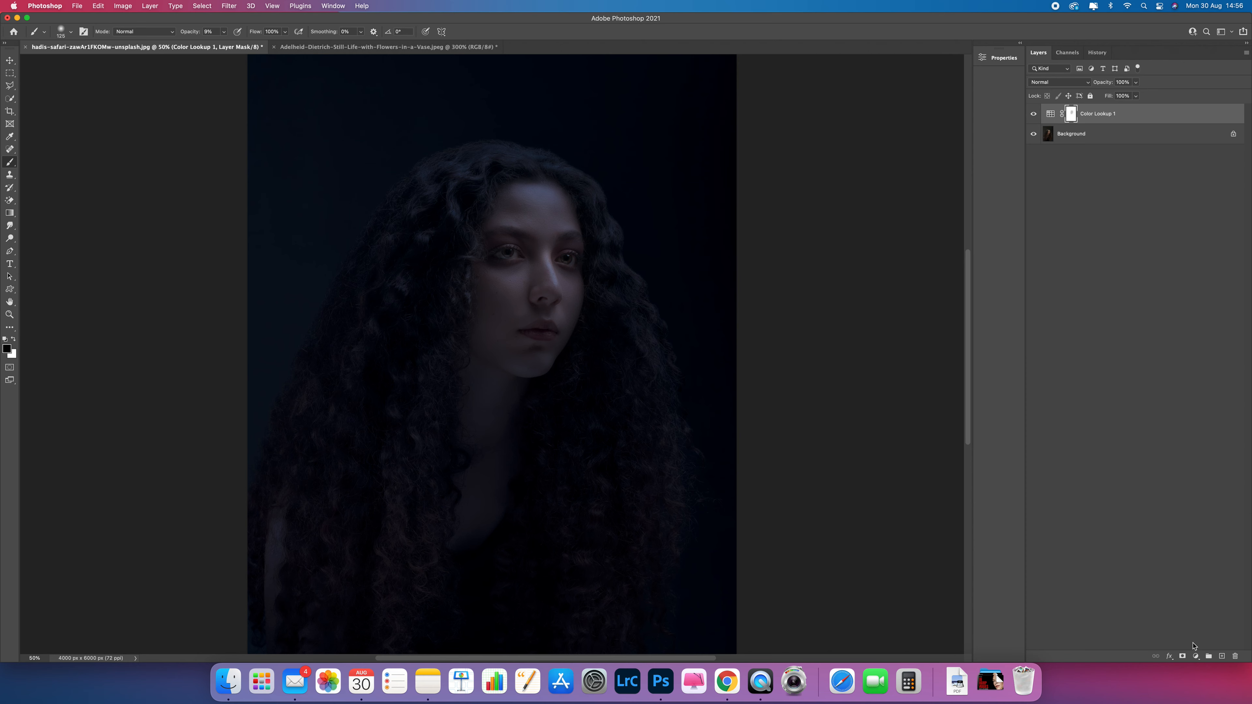
- Add a Photo Filter adjustment layer above the Color Lookup layer
left_click(1196, 656)
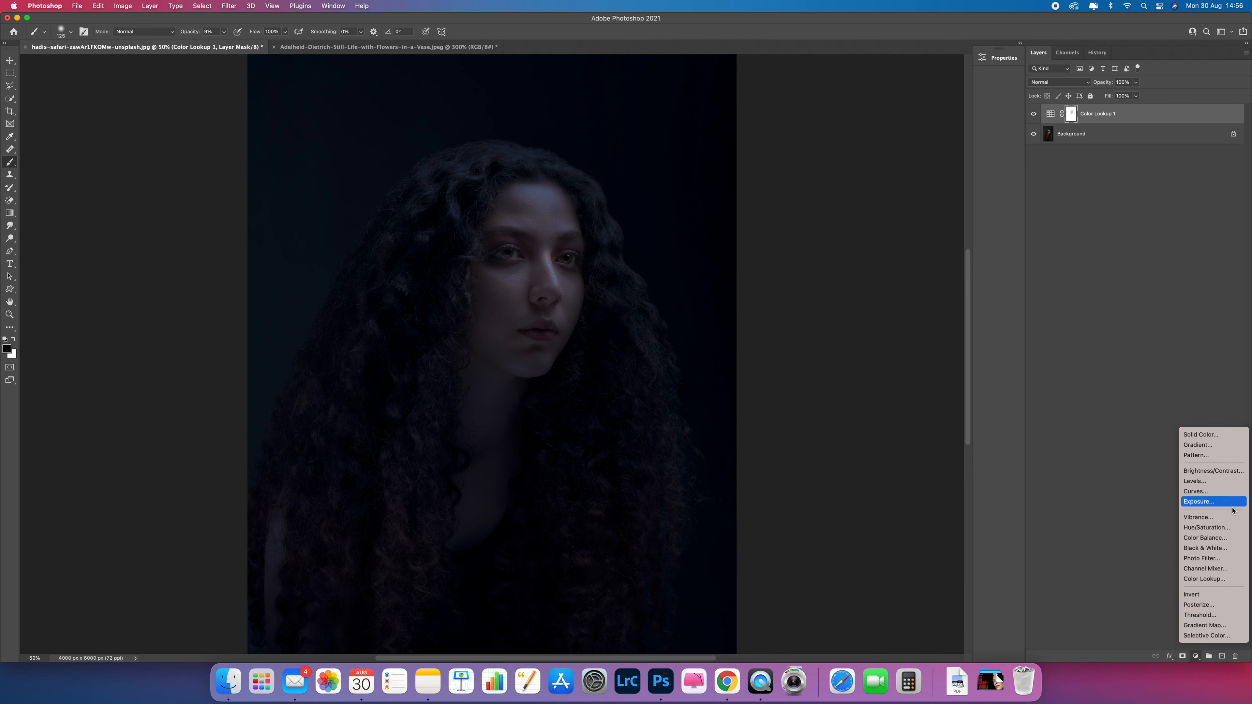
left_click(1223, 558)
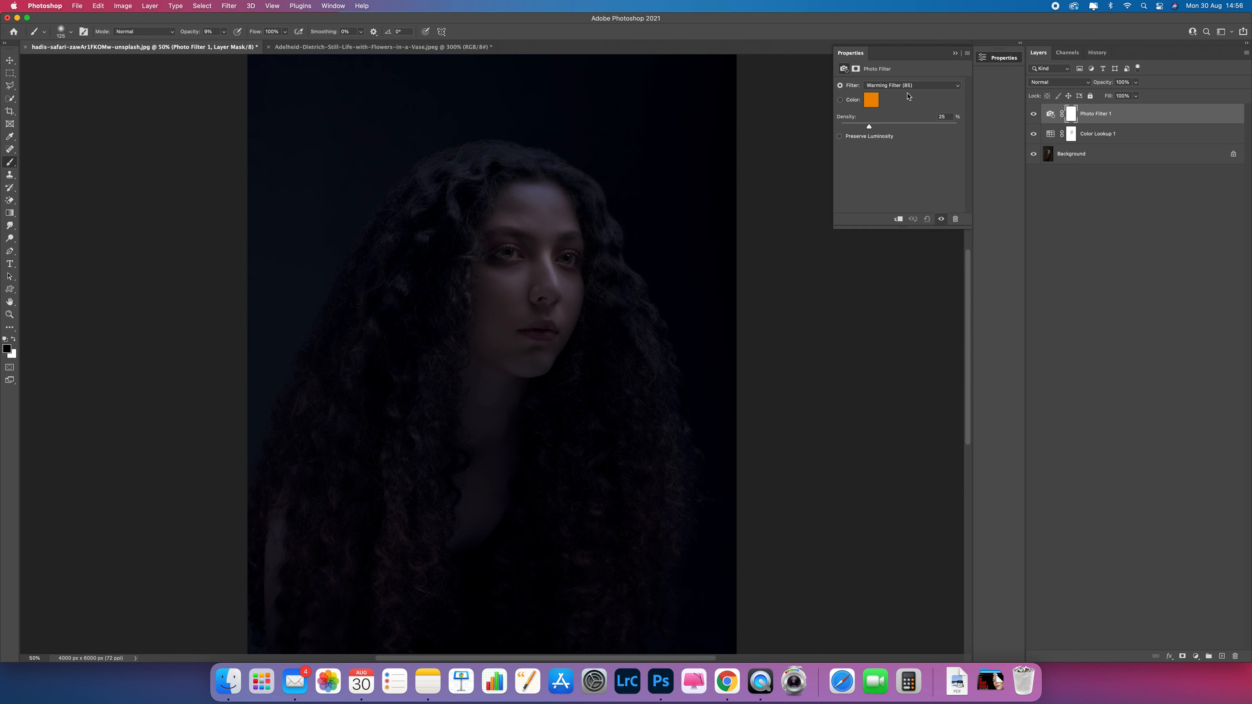
- Try several Photo Filter presets on the portrait, including Cooling Filter (82) and Green
left_click(930, 85)
left_click(931, 100)
left_click(931, 89)
left_click(929, 95)
left_click(929, 89)
left_click(926, 100)
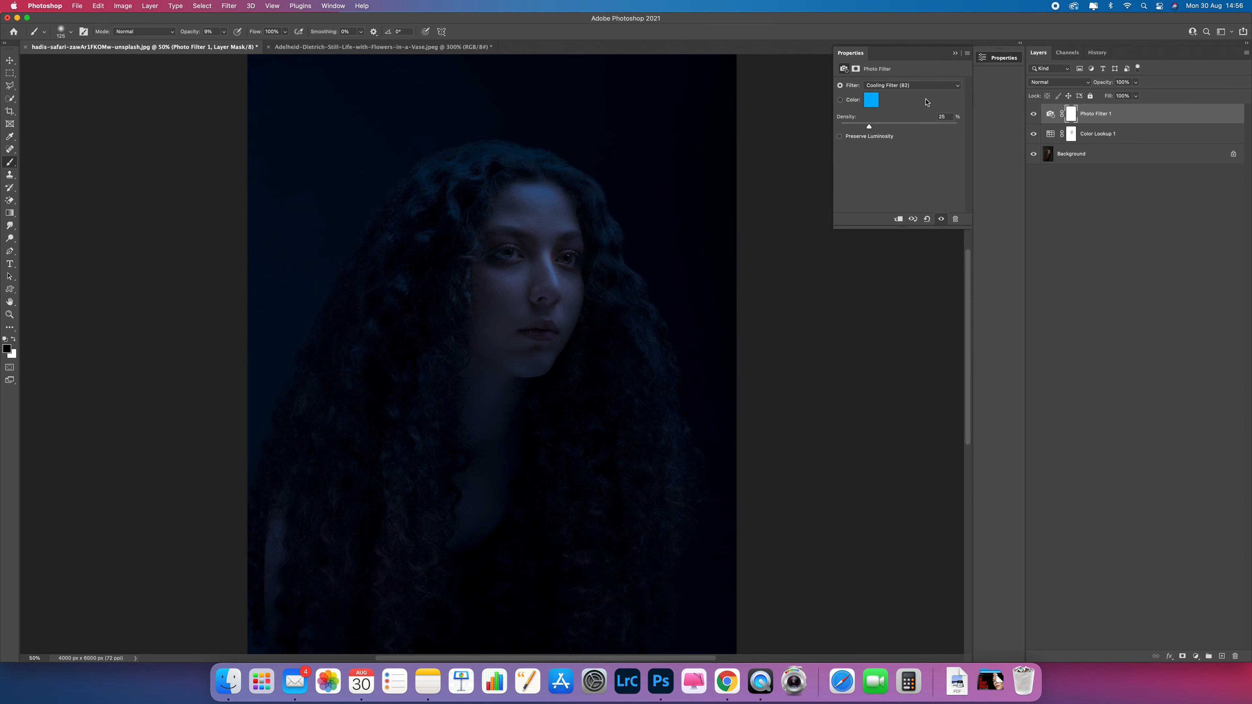
left_click(923, 87)
left_click(922, 99)
left_click(920, 87)
left_click(919, 99)
- Set the photo filter to Underwater and increase its density
left_click(915, 86)
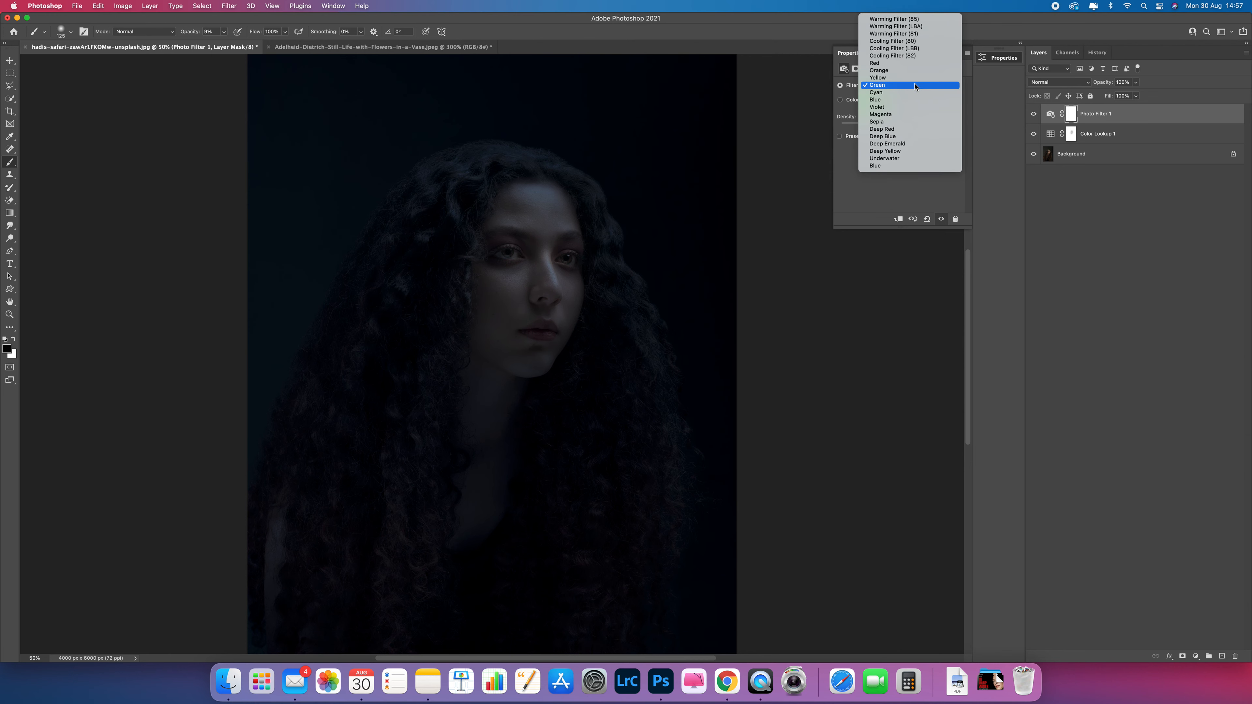
left_click(921, 158)
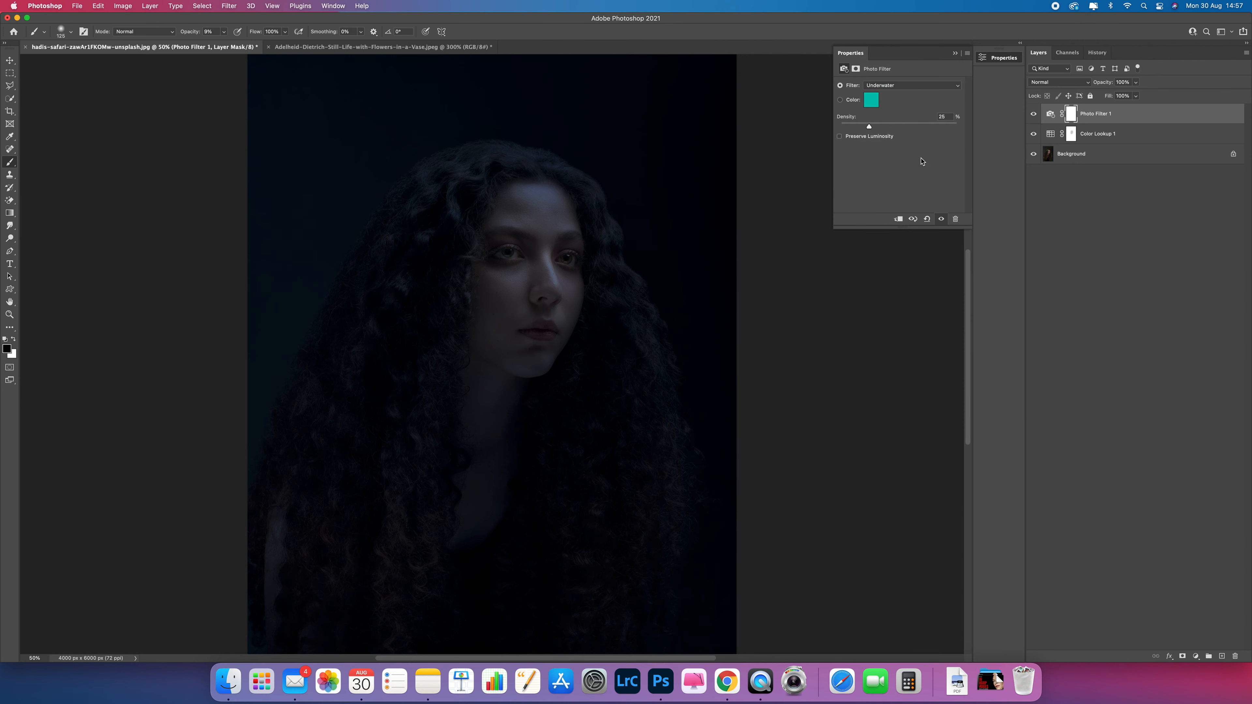
left_click_drag(872, 130, 907, 129)
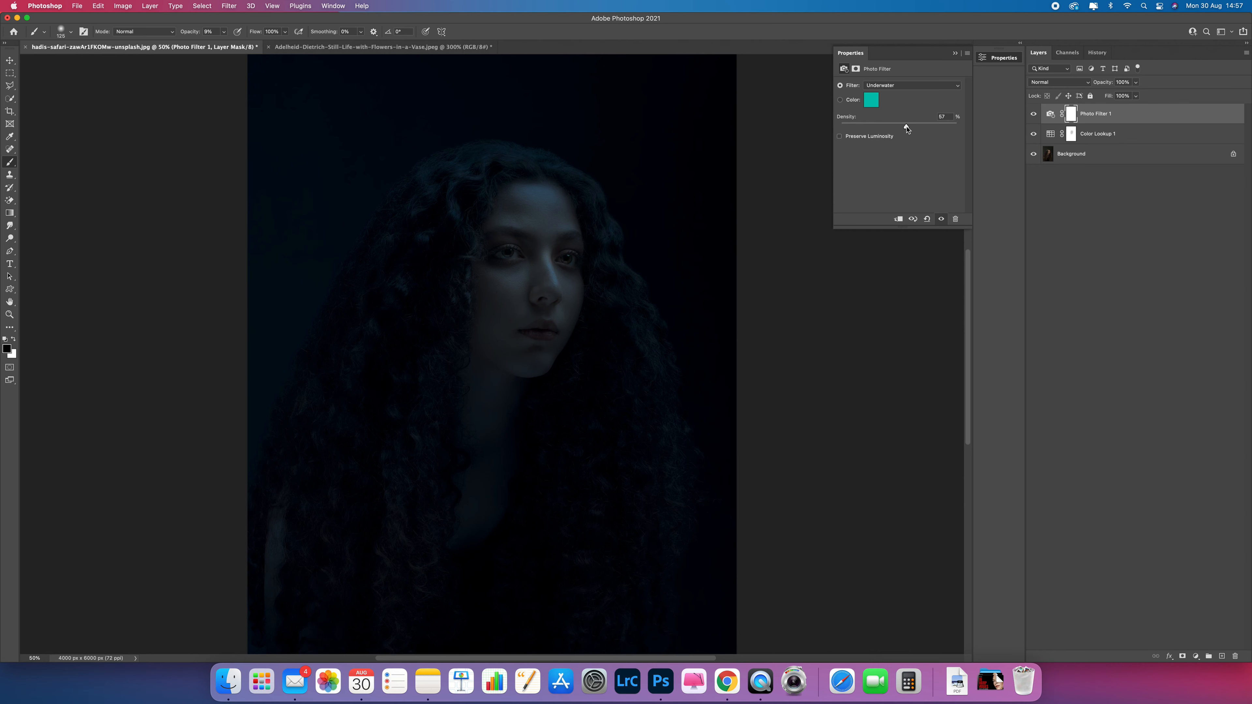
left_click_drag(923, 126, 891, 127)
left_click(955, 53)
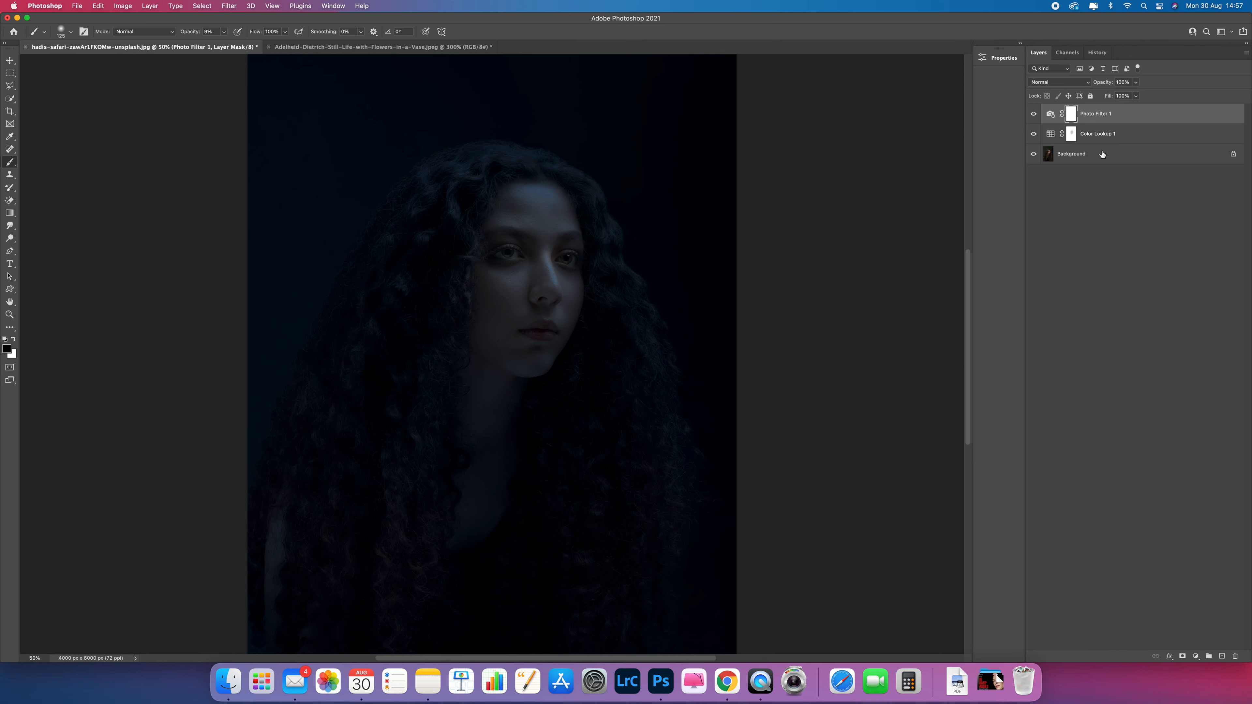
- Paint over the face, neck and hair on the Photo Filter mask with a soft 1300 px black brush at 8% opacity
scroll(937, 79, "right", 2)
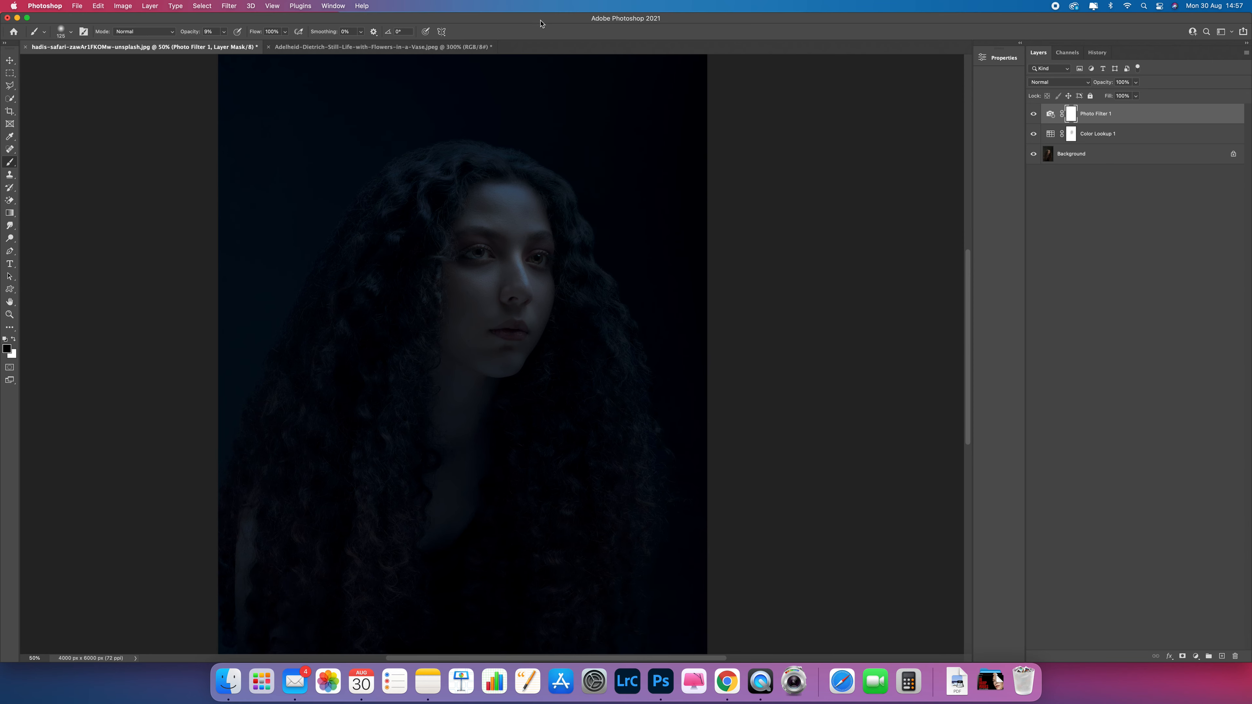
left_click_drag(541, 23, 555, 23)
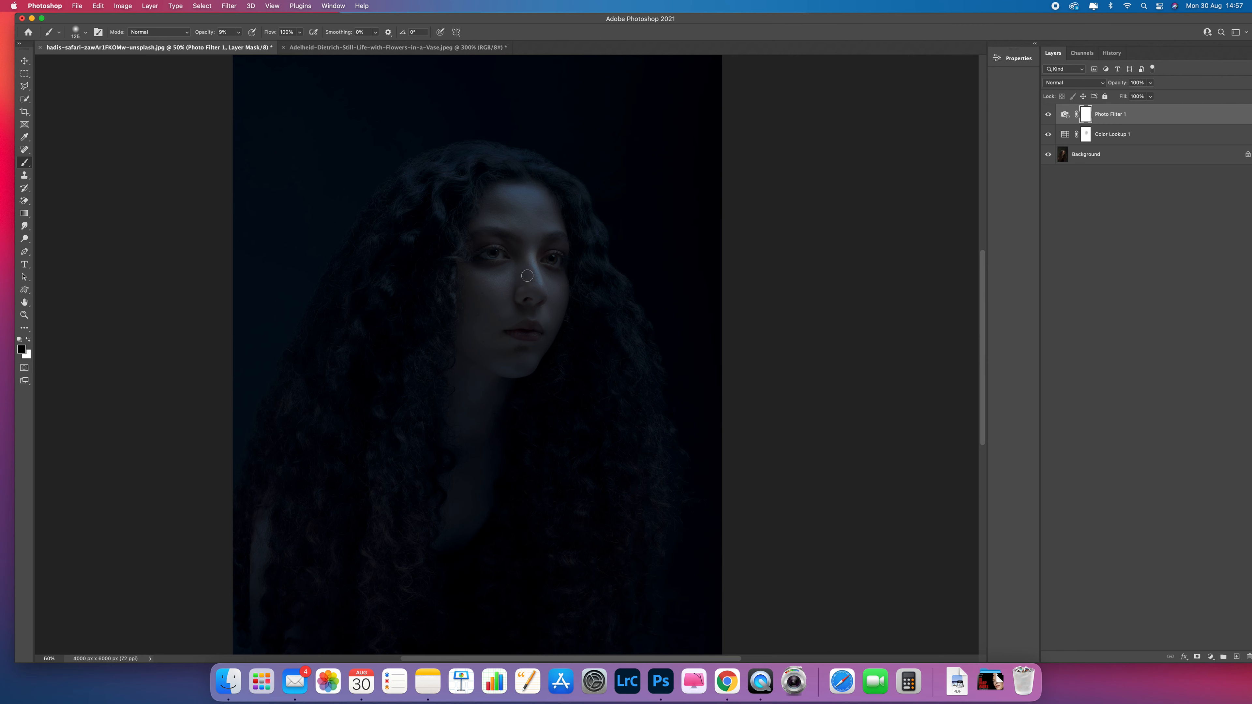
key("bracketright")
key("bracketright")
key("bracketright")
key("bracketright")
key("bracketright")
key("bracketright")
key("bracketright")
key("bracketright")
key("bracketright")
key("bracketright")
key("bracketright")
key("bracketright")
left_click(76, 31)
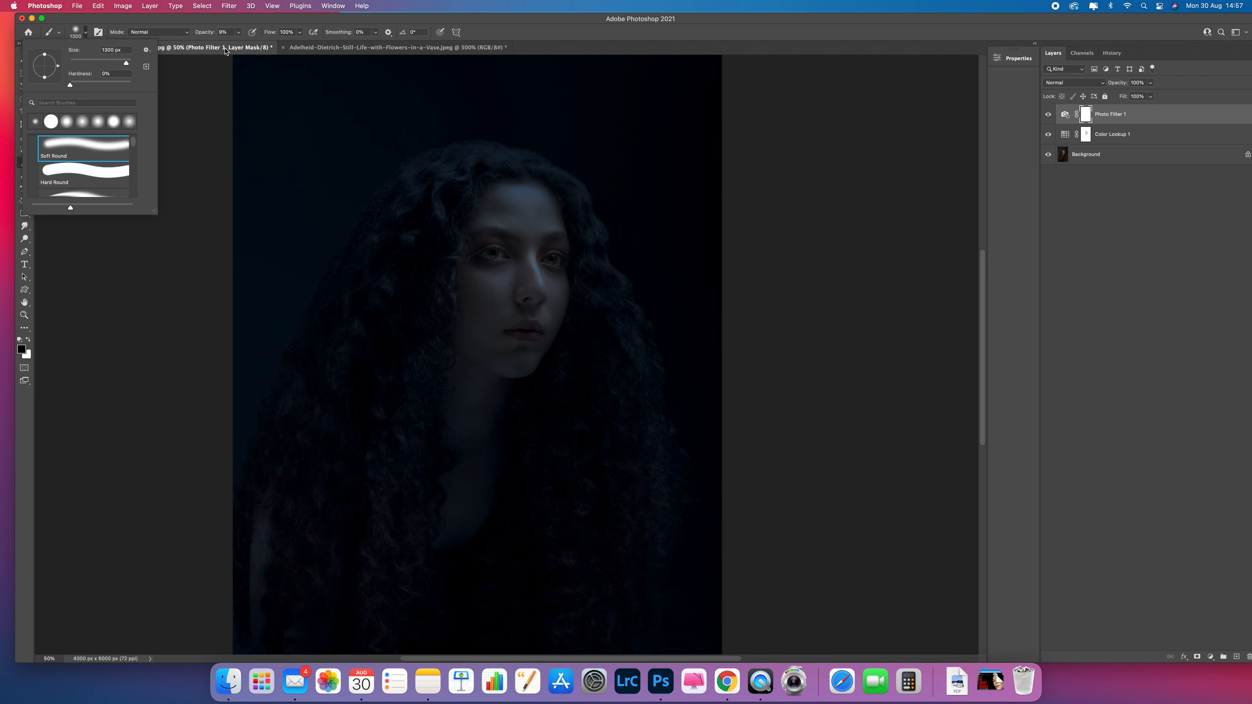
left_click_drag(236, 17, 237, 19)
left_click(525, 309)
mouse_move(522, 297)
left_mouse_down()
mouse_move(516, 222)
mouse_move(496, 360)
mouse_move(517, 294)
mouse_move(514, 237)
mouse_move(457, 466)
mouse_move(464, 479)
mouse_move(588, 495)
mouse_move(512, 378)
left_mouse_up()
mouse_move(622, 531)
left_mouse_down()
mouse_move(619, 367)
mouse_move(602, 345)
mouse_move(608, 530)
left_mouse_up()
mouse_move(387, 509)
left_mouse_down()
mouse_move(416, 268)
mouse_move(460, 204)
mouse_move(587, 258)
left_mouse_up()
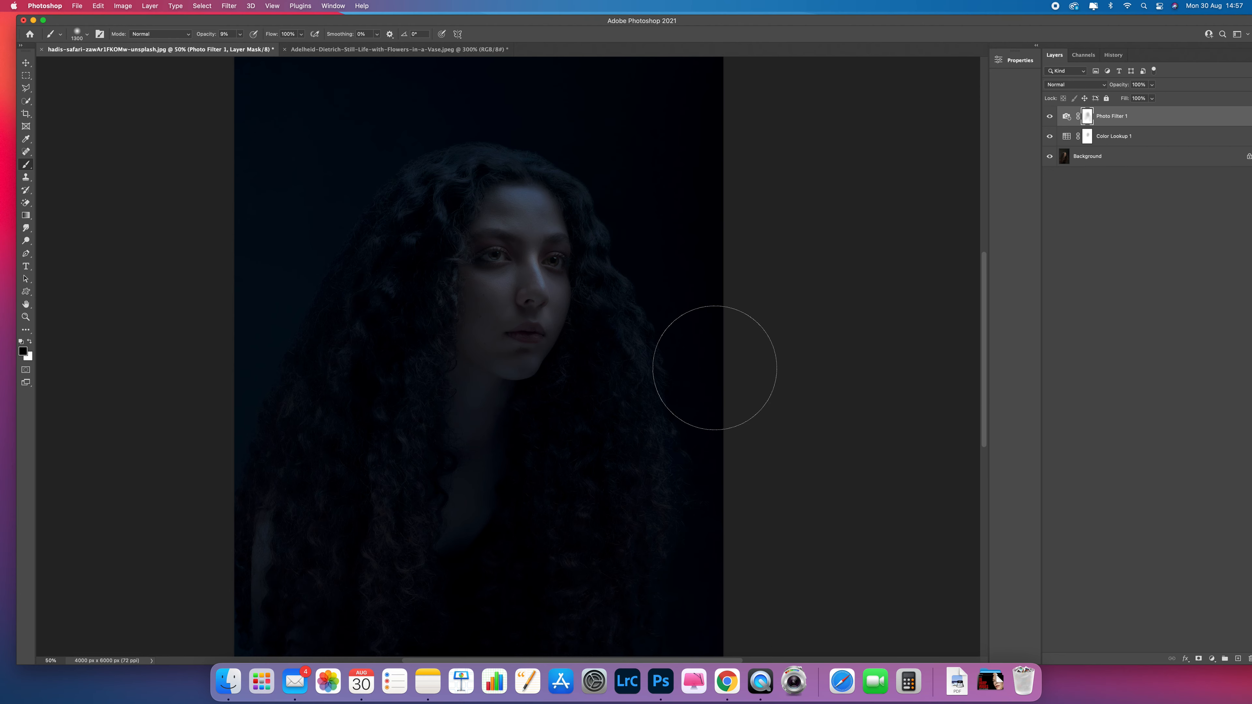
- Review the history states from the Color Lookup layer through the latest mask stroke, view Snapshot 2, and return to the latest state
left_click(1115, 56)
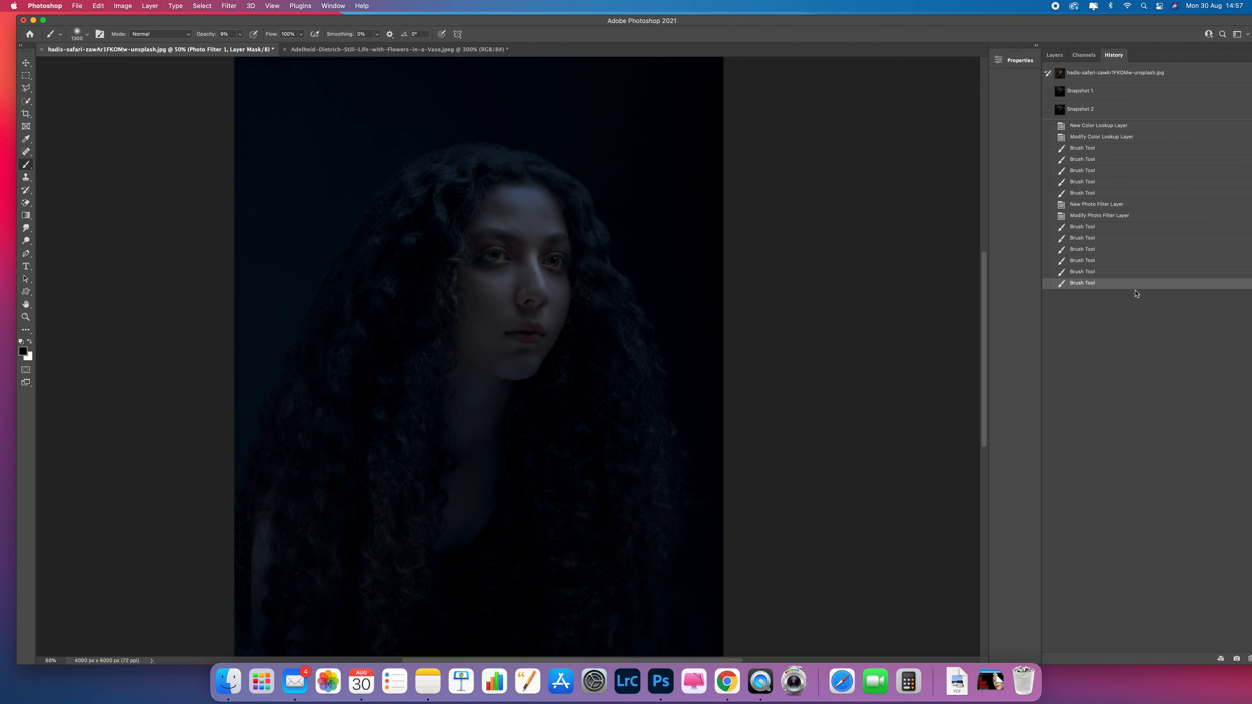
left_click(1113, 126)
left_click(1112, 137)
left_click(1112, 149)
left_click(1112, 171)
left_click(1113, 181)
left_click(1113, 193)
left_click(1115, 204)
left_click(1120, 217)
left_click(1118, 227)
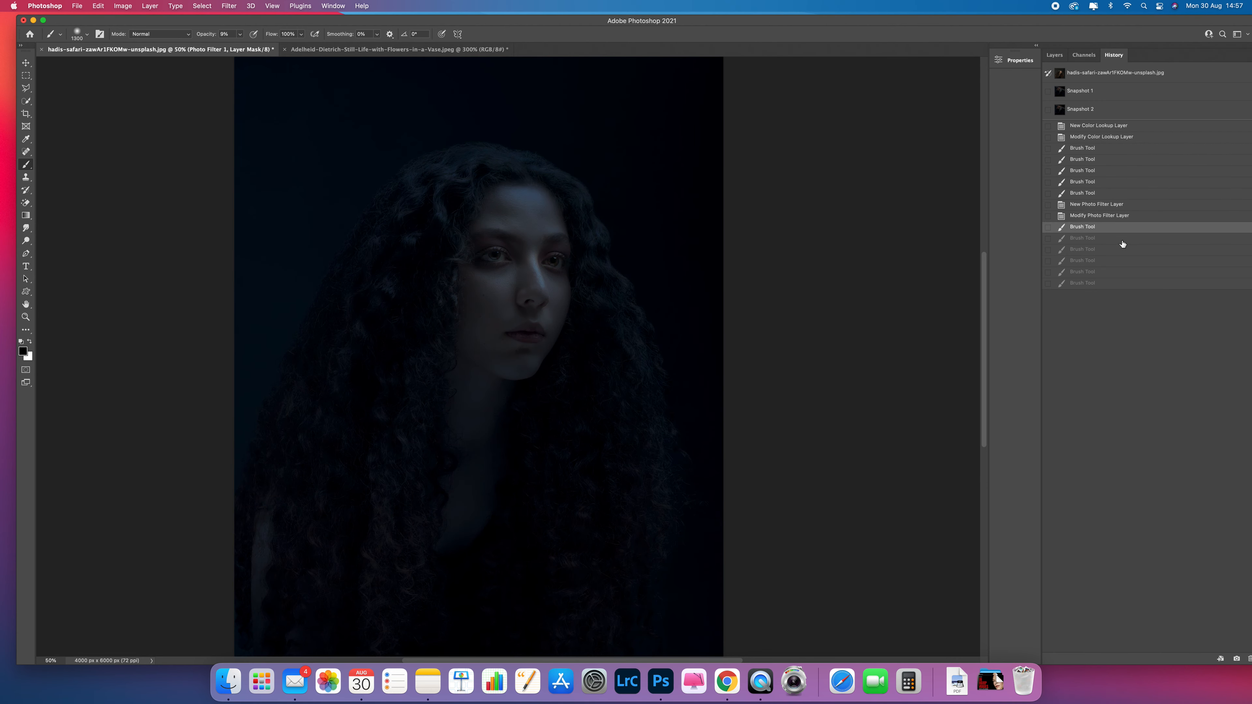
left_click(1122, 238)
left_click(1124, 260)
left_click(1110, 284)
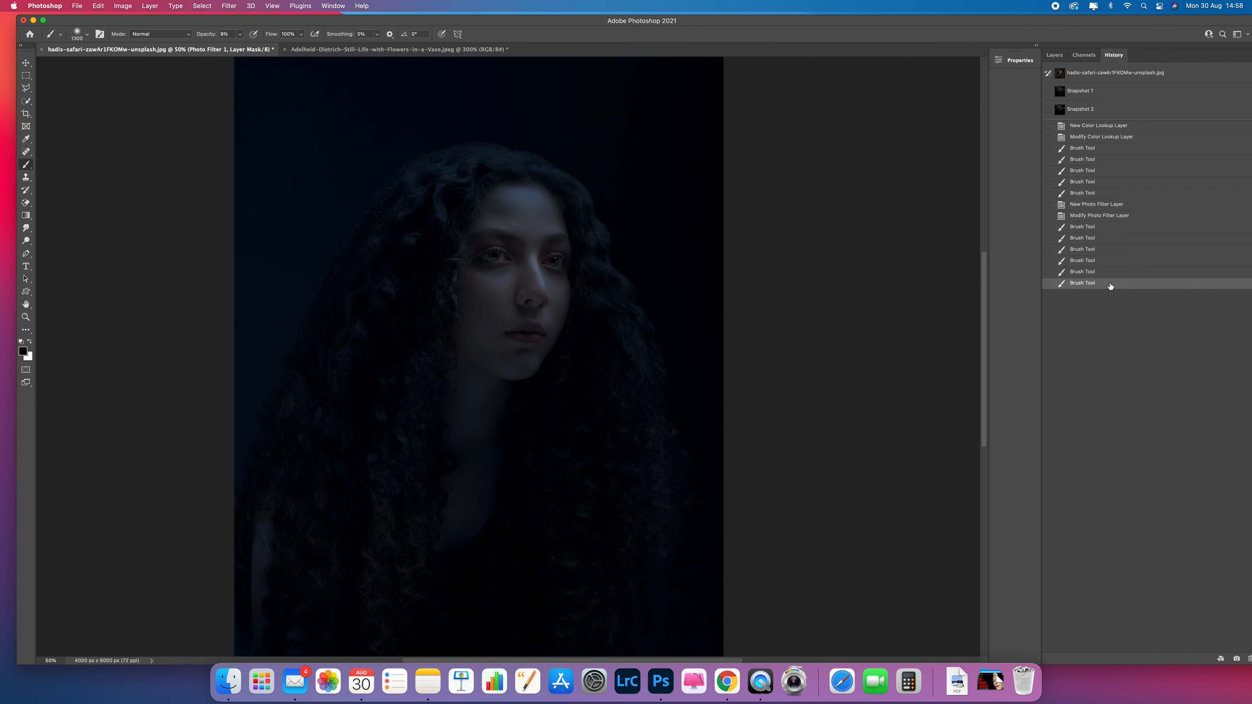
left_click(1106, 114)
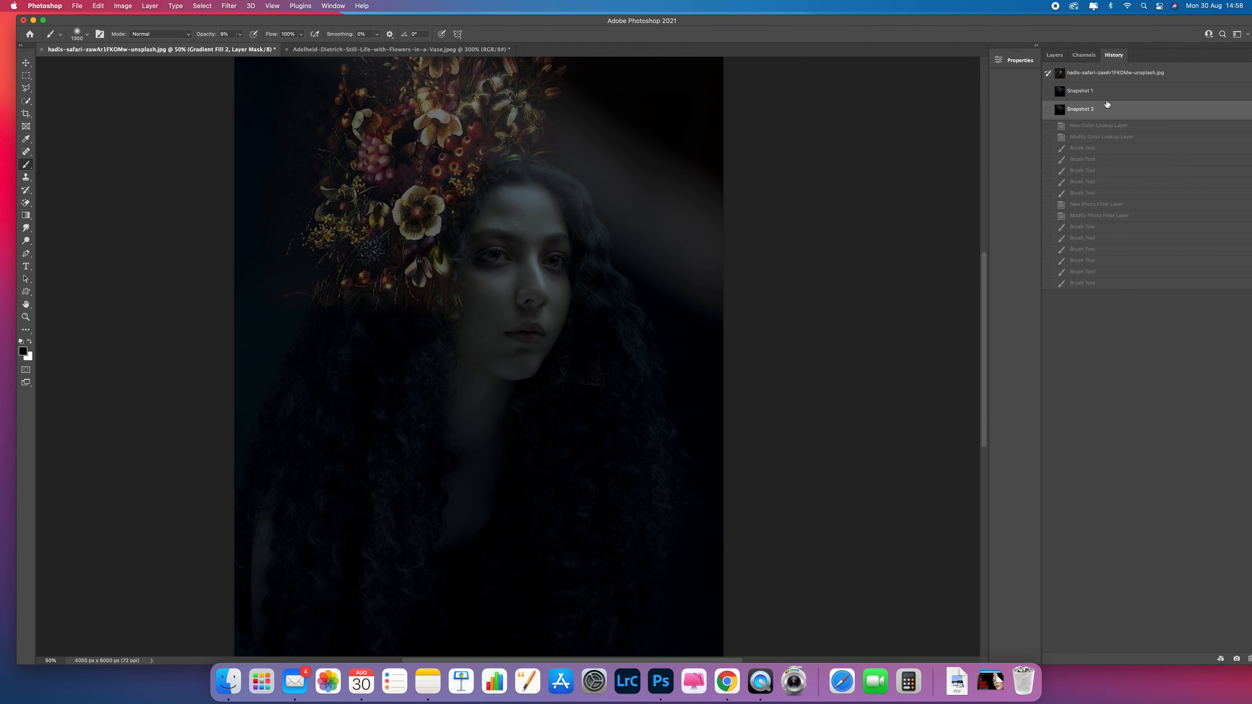
left_click(1145, 287)
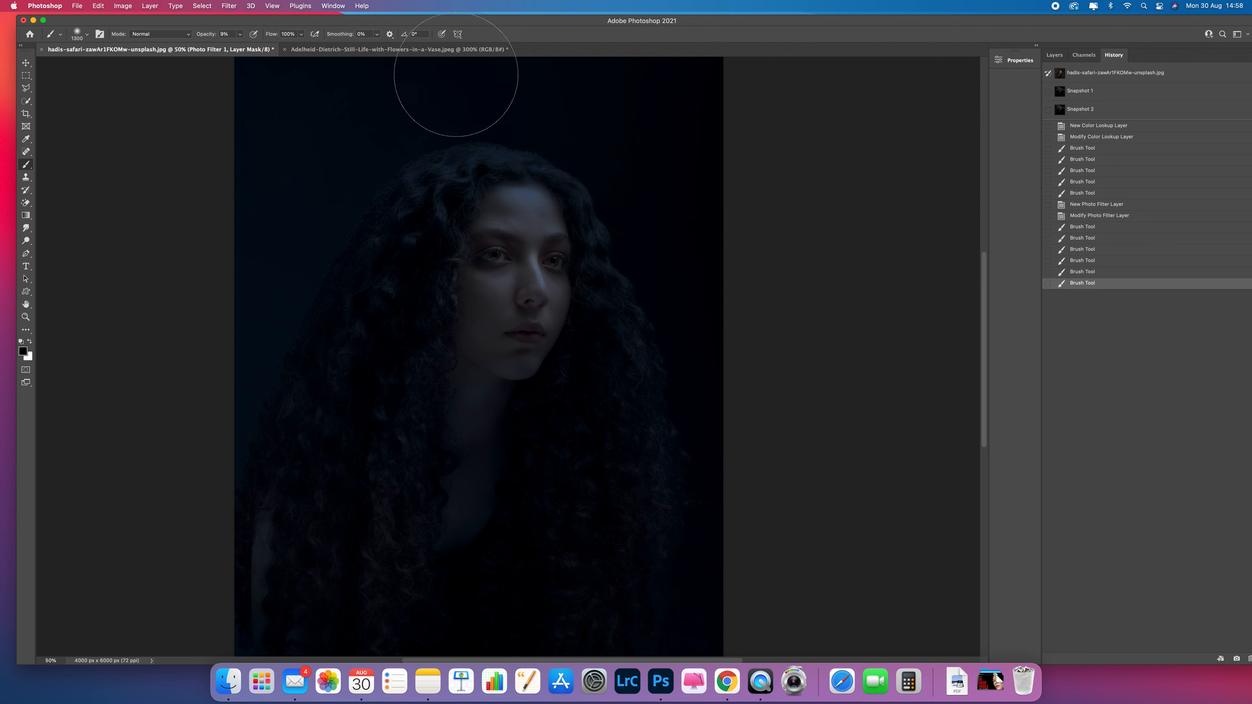
- Switch to the still life flower painting document and move the painting into the portrait document as a new layer
left_click(452, 49)
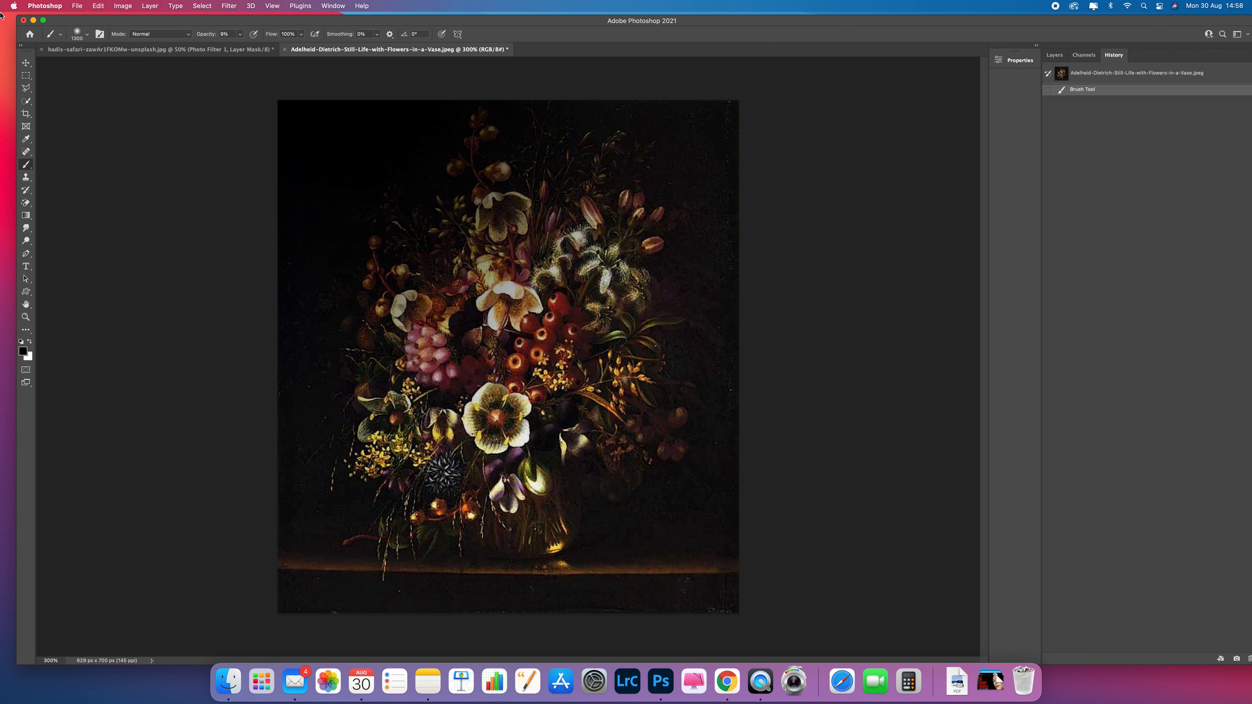
key("super+equal")
key("super+equal")
key("super+minus")
key("super+minus")
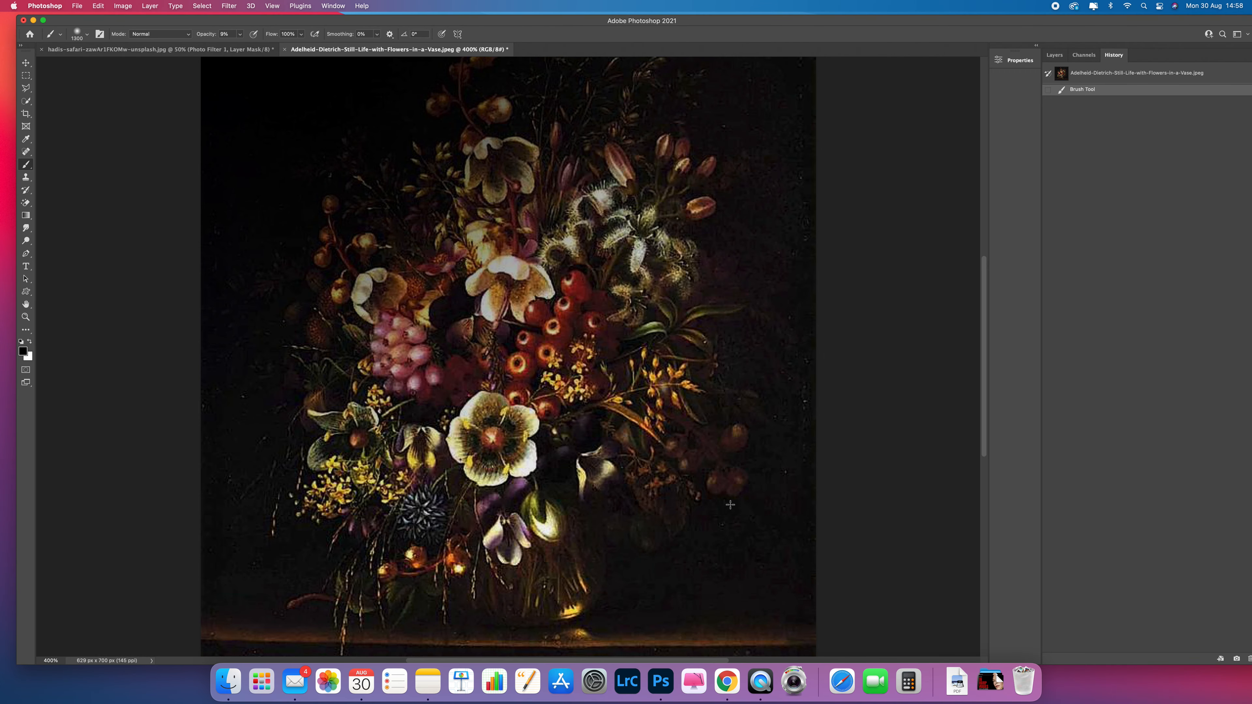
key("super+minus")
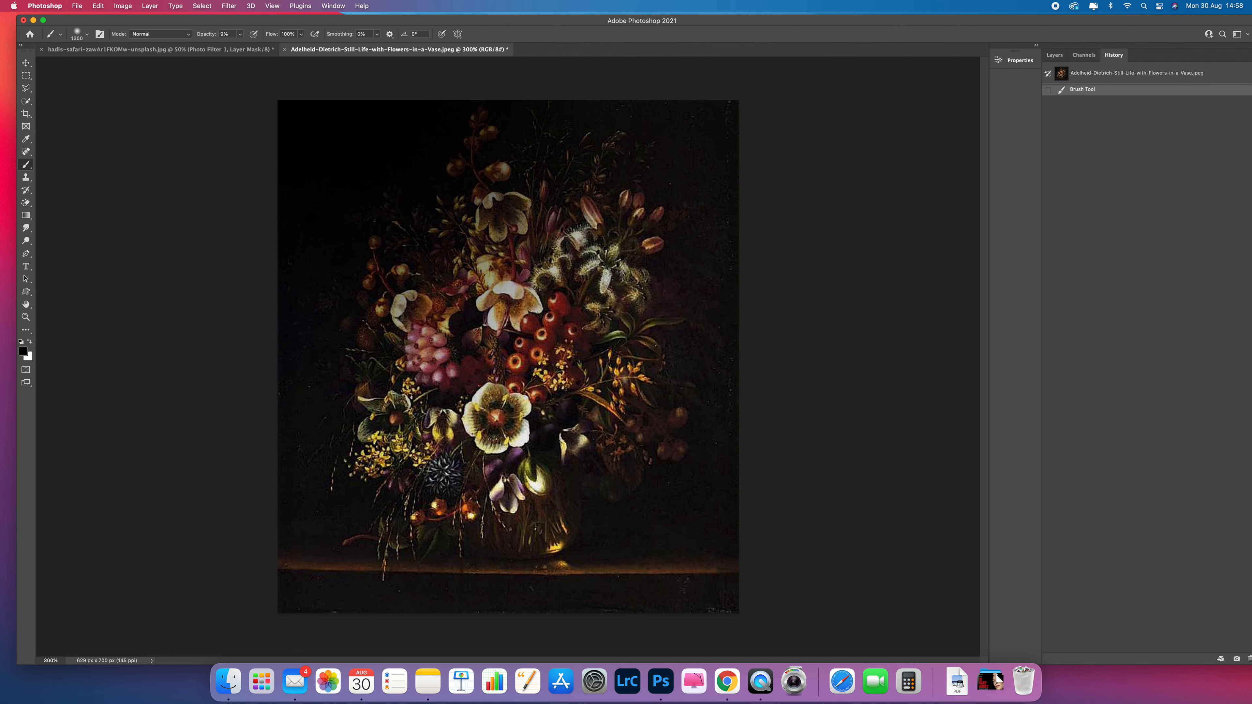
left_click(43, 22)
left_click(9, 60)
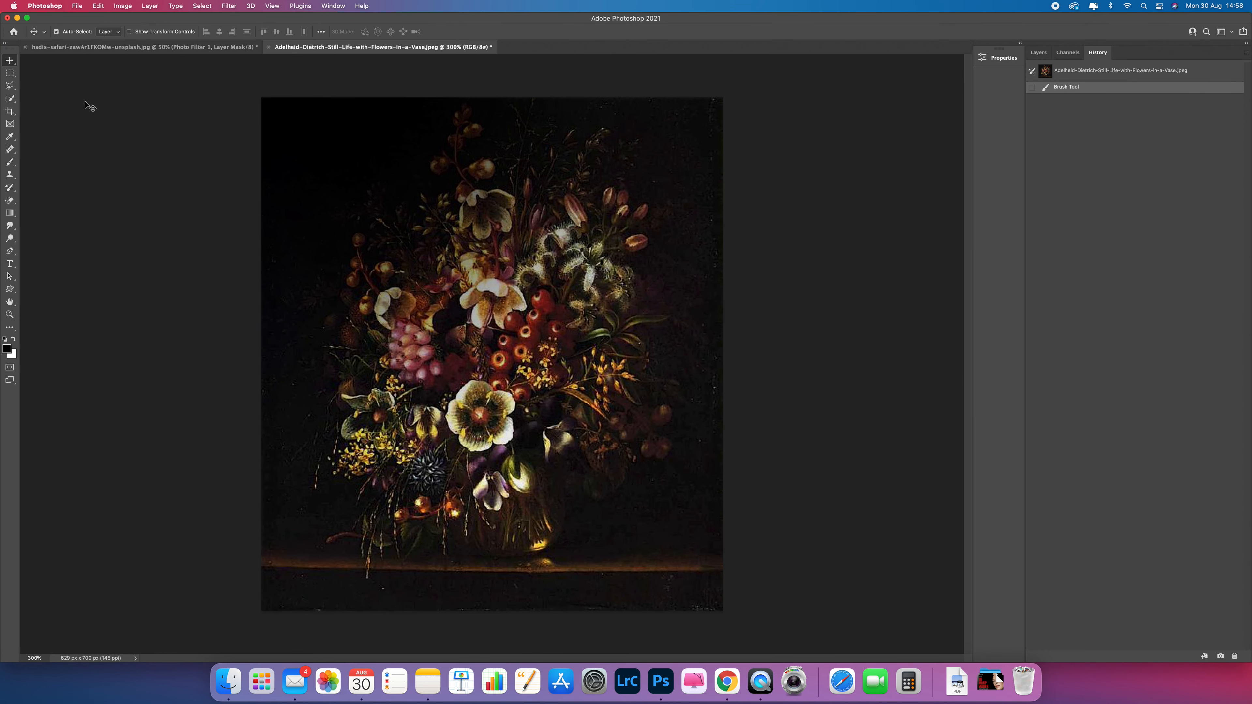
left_click(544, 368)
left_click(155, 48)
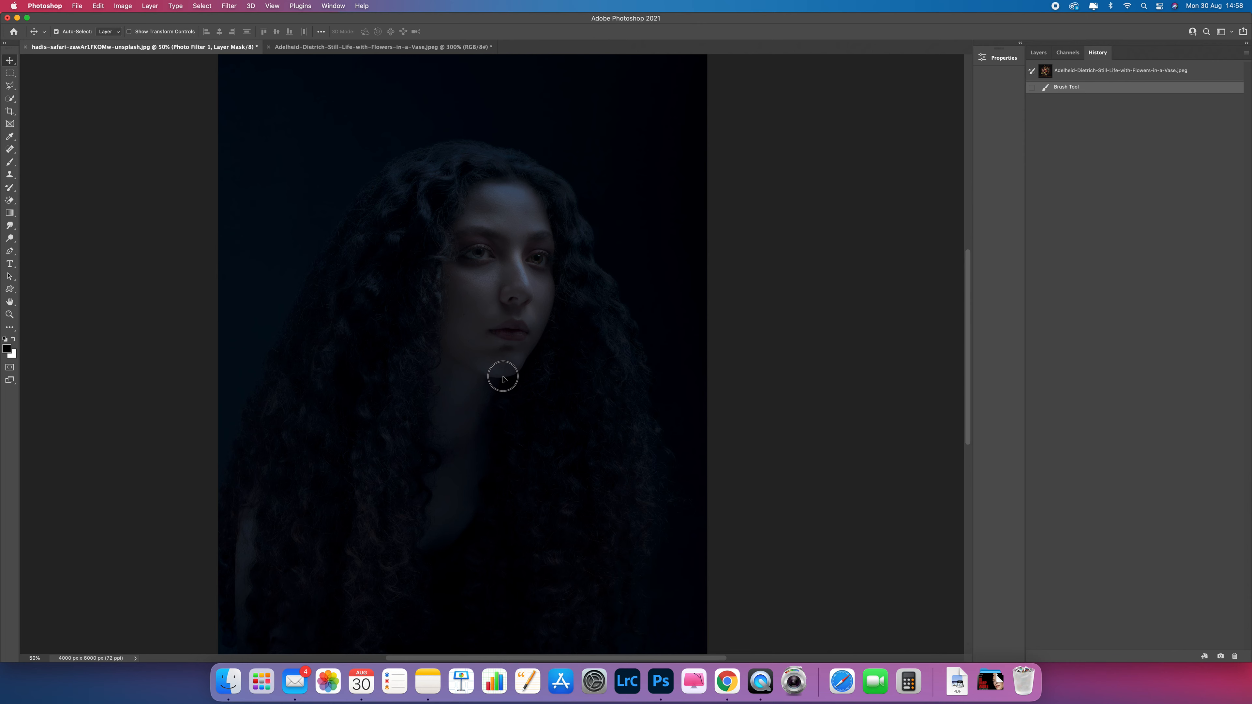
left_click_drag(503, 379, 503, 379)
- Enlarge the flower painting to about 394% with Free Transform and place it over the woman's head and hair
key("super+t")
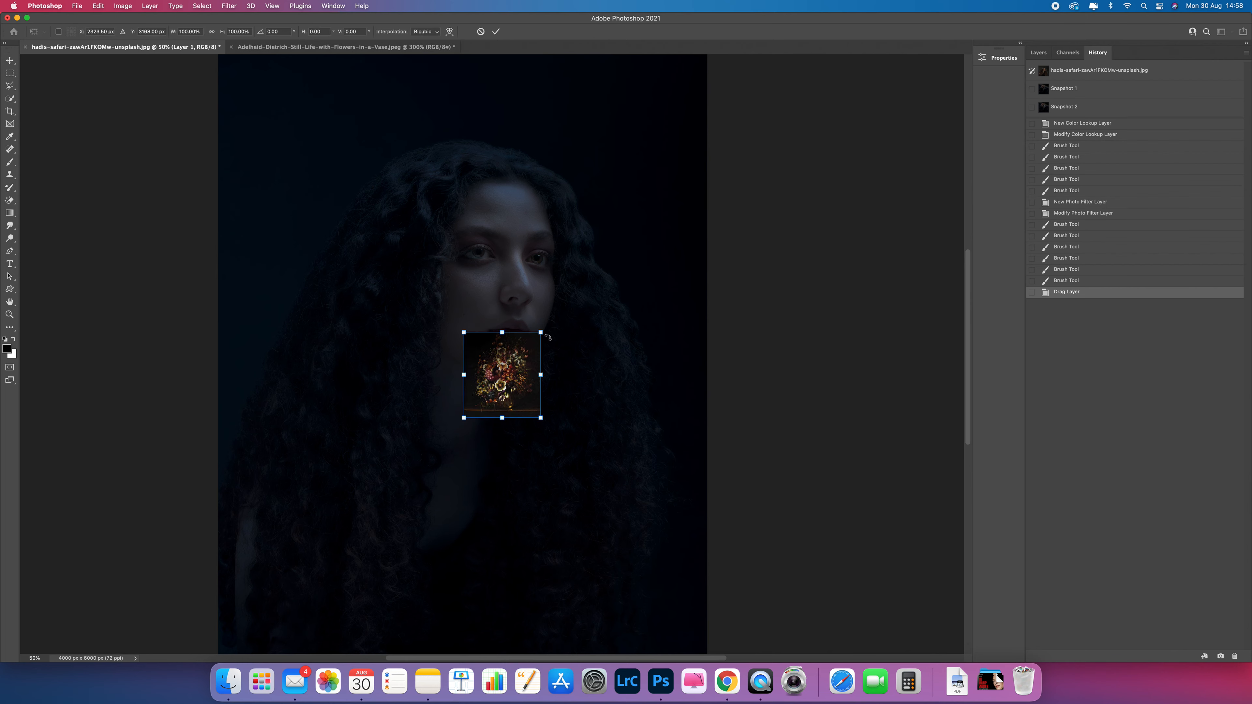
left_click_drag(541, 333, 685, 177)
left_click_drag(637, 308, 487, 216)
left_click_drag(318, 326, 236, 425)
left_click_drag(377, 355, 382, 314)
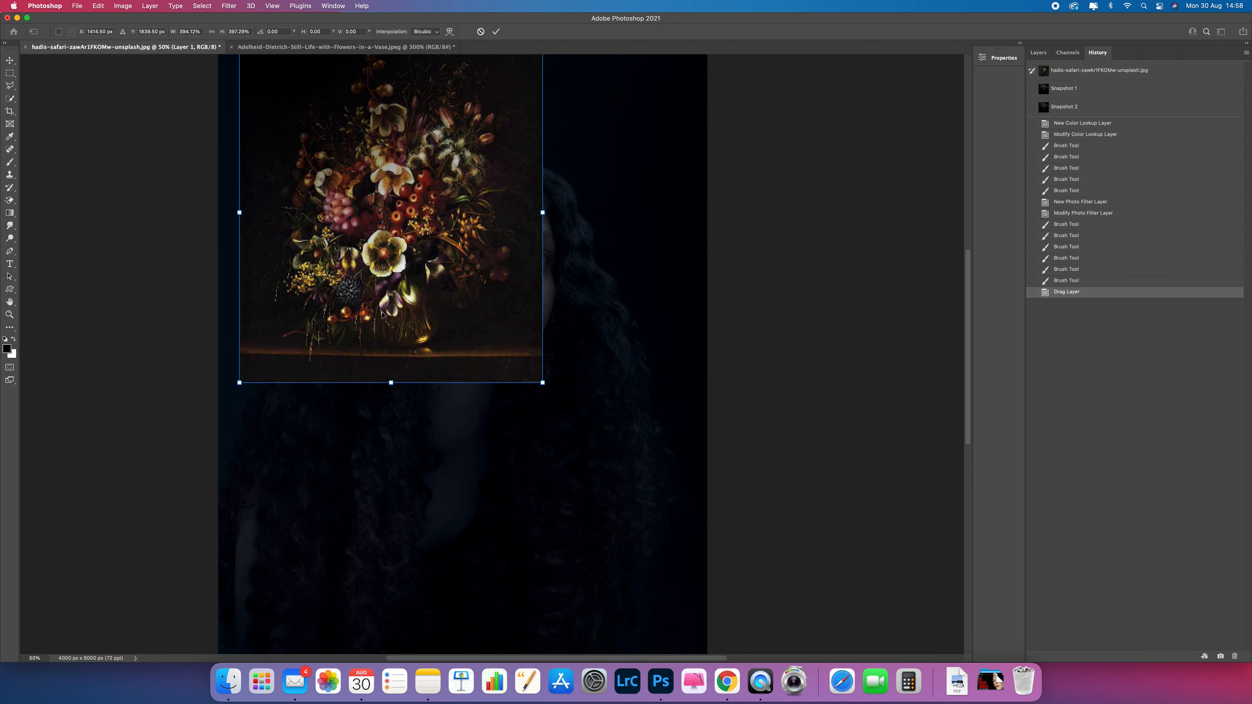
- Lower the painting layer's opacity to 45%, then rotate it about 13.3° clockwise and rescale it to about 388% by 419% over the head
scroll(383, 314, "up", 3)
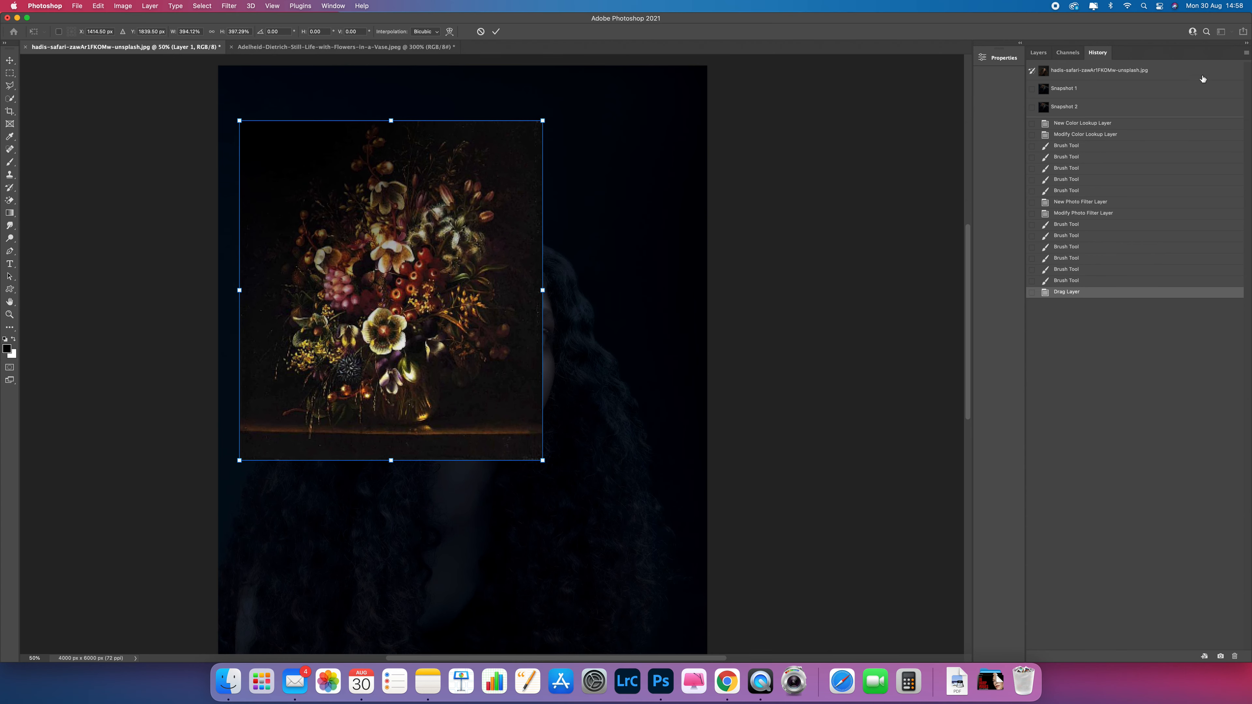
left_click(1039, 52)
left_click_drag(1135, 83, 1111, 97)
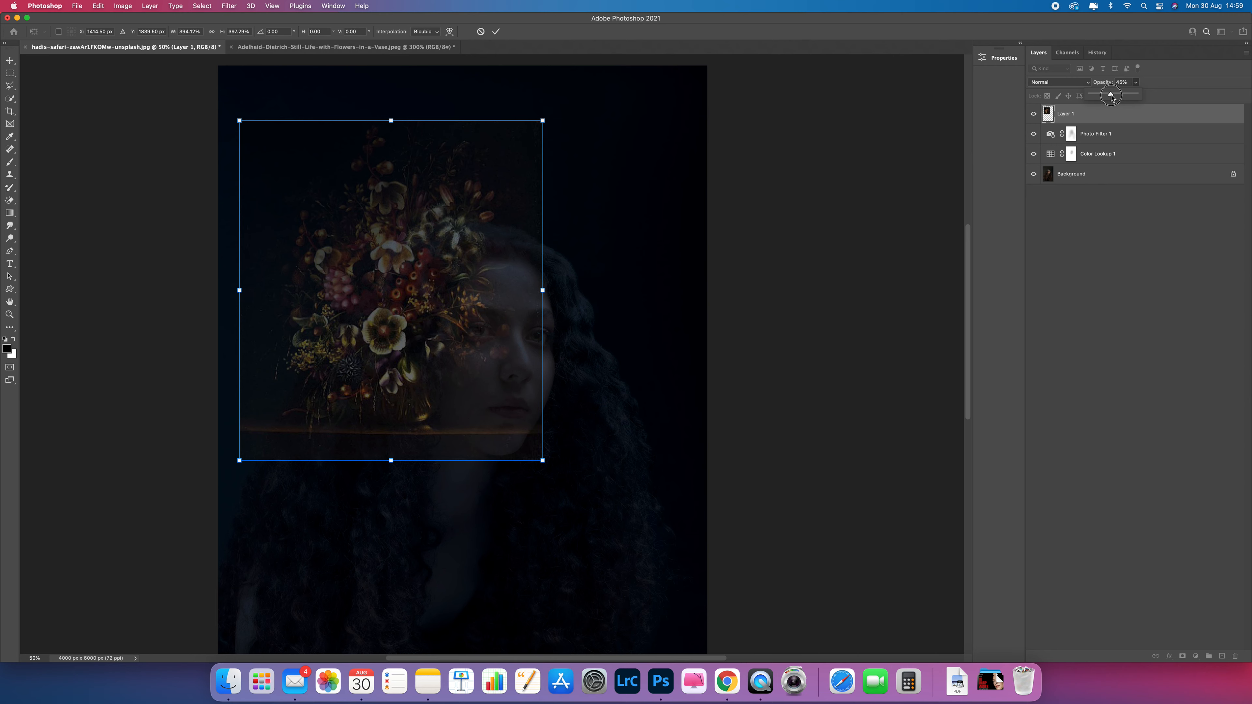
left_click_drag(581, 294, 561, 333)
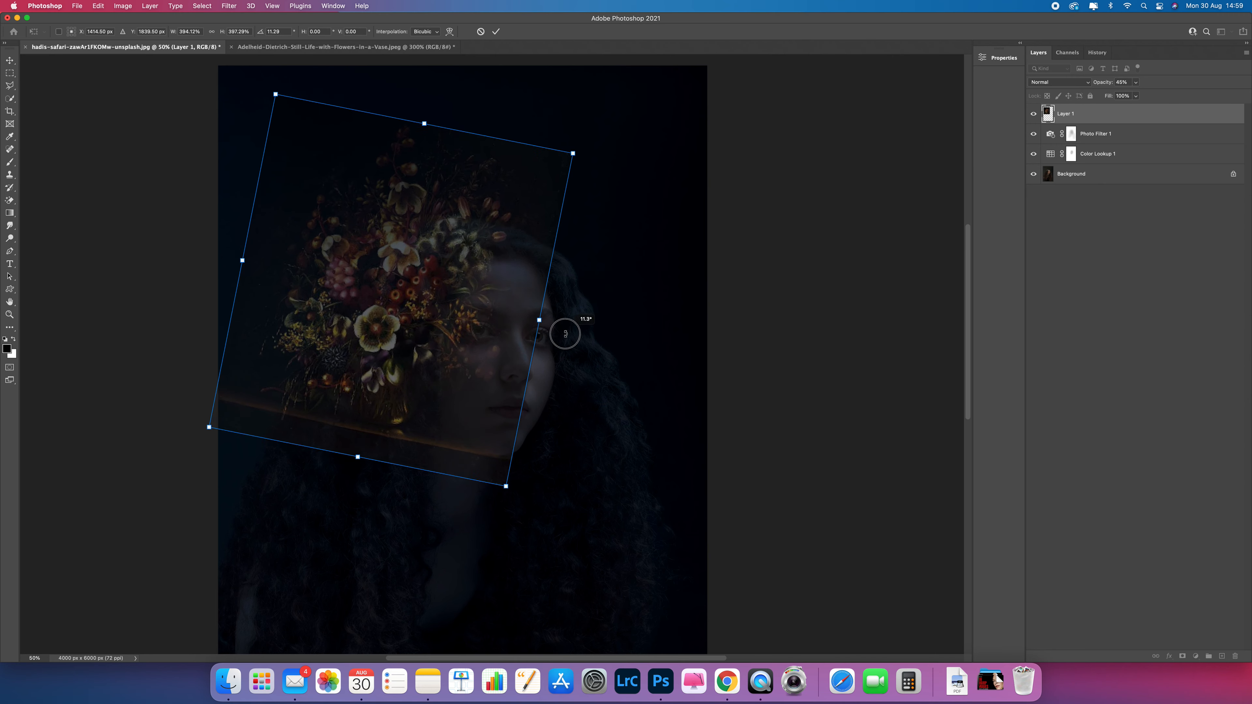
left_click_drag(431, 319, 448, 297)
left_click_drag(457, 100, 461, 88)
mouse_move(560, 295)
left_mouse_down()
mouse_move(533, 289)
mouse_move(554, 294)
left_mouse_up()
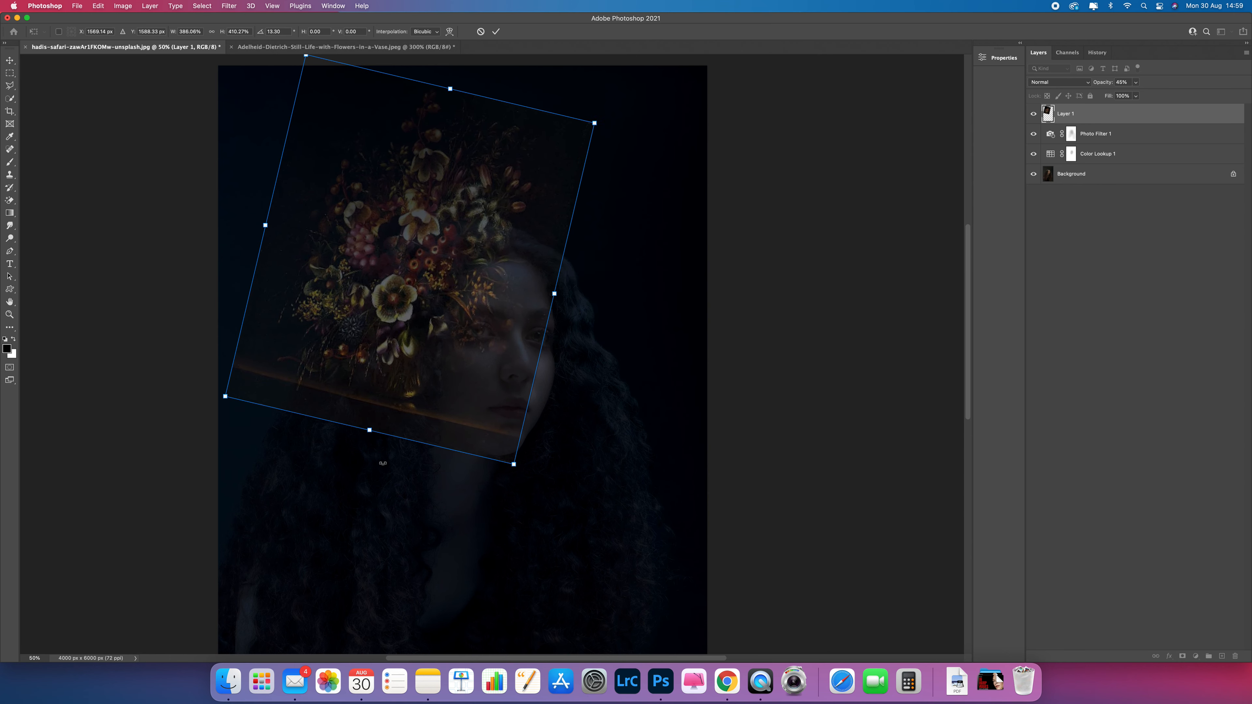
left_click_drag(369, 432, 366, 439)
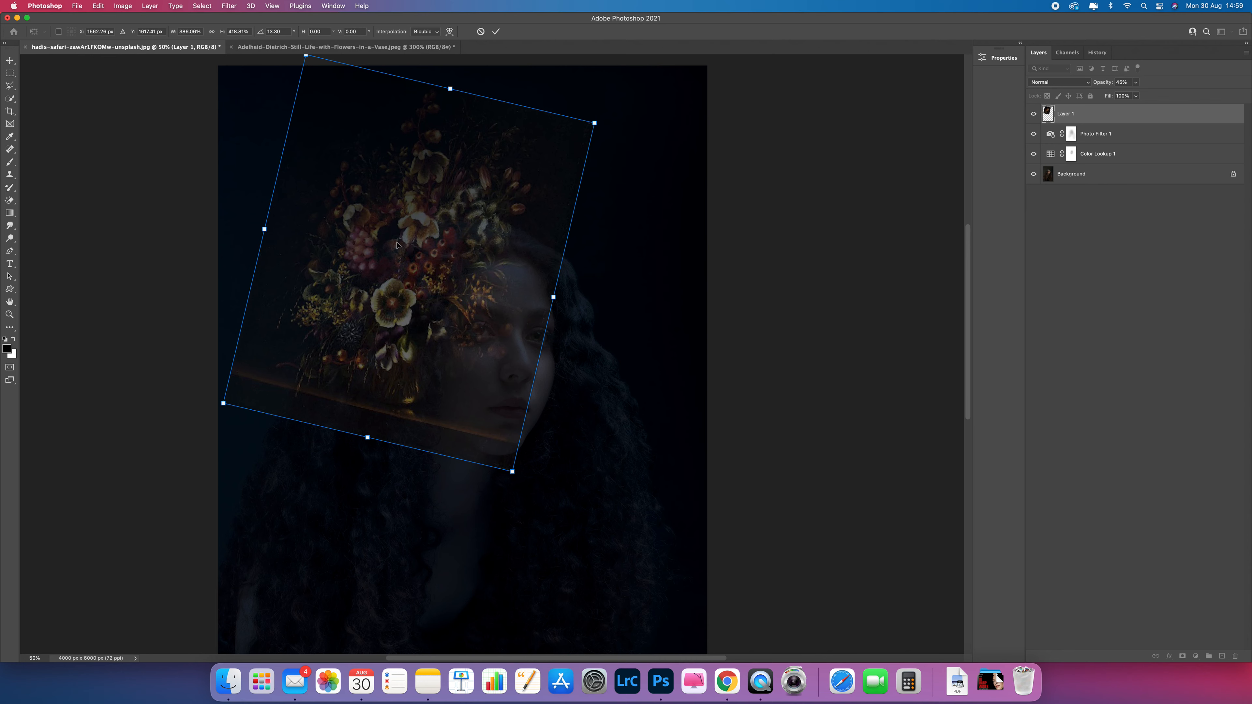
- Warp the flower painting by bending its side and bottom edges inward to follow the head's shape, and apply the transform
right_click(401, 233)
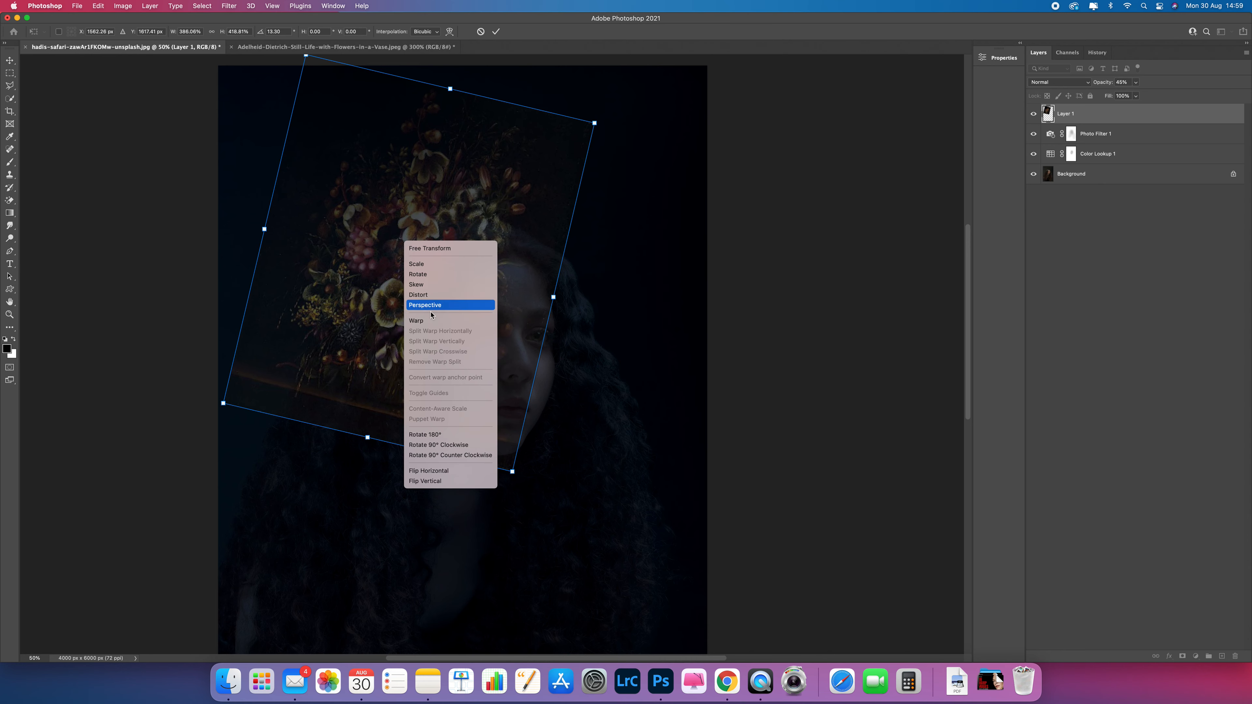
left_click(424, 321)
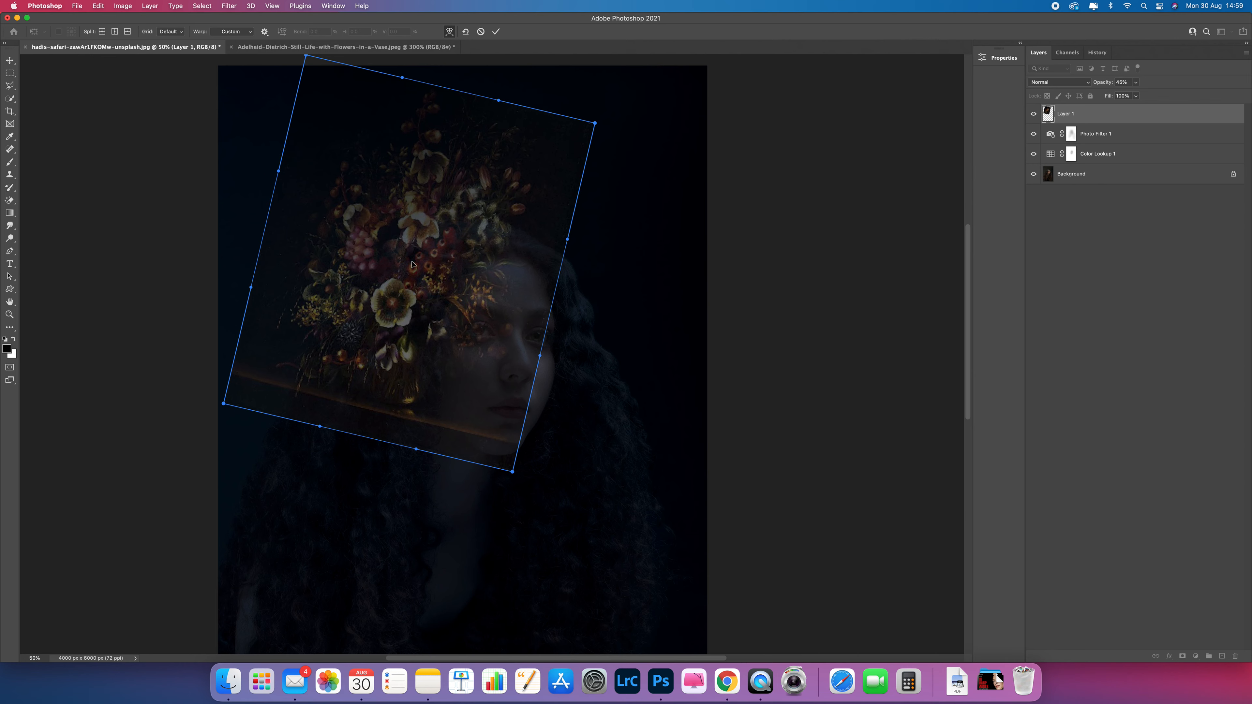
left_click_drag(279, 172, 301, 175)
left_click_drag(251, 287, 269, 295)
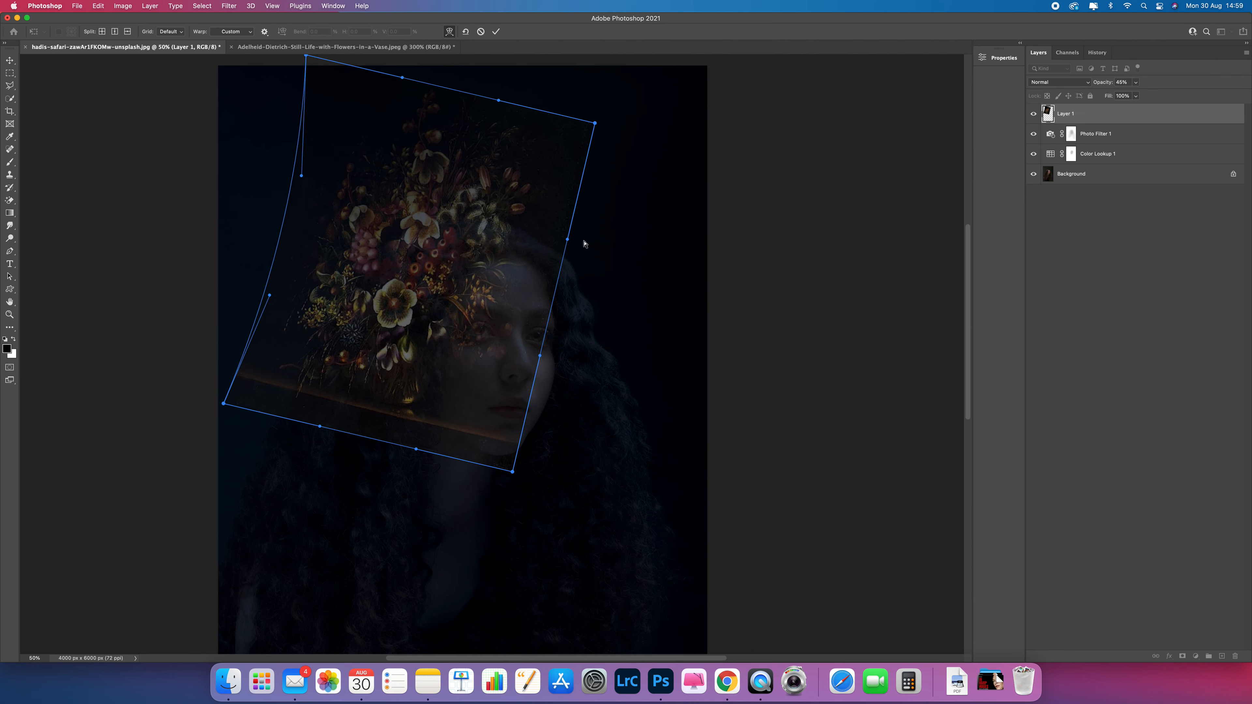
left_click_drag(567, 240, 554, 233)
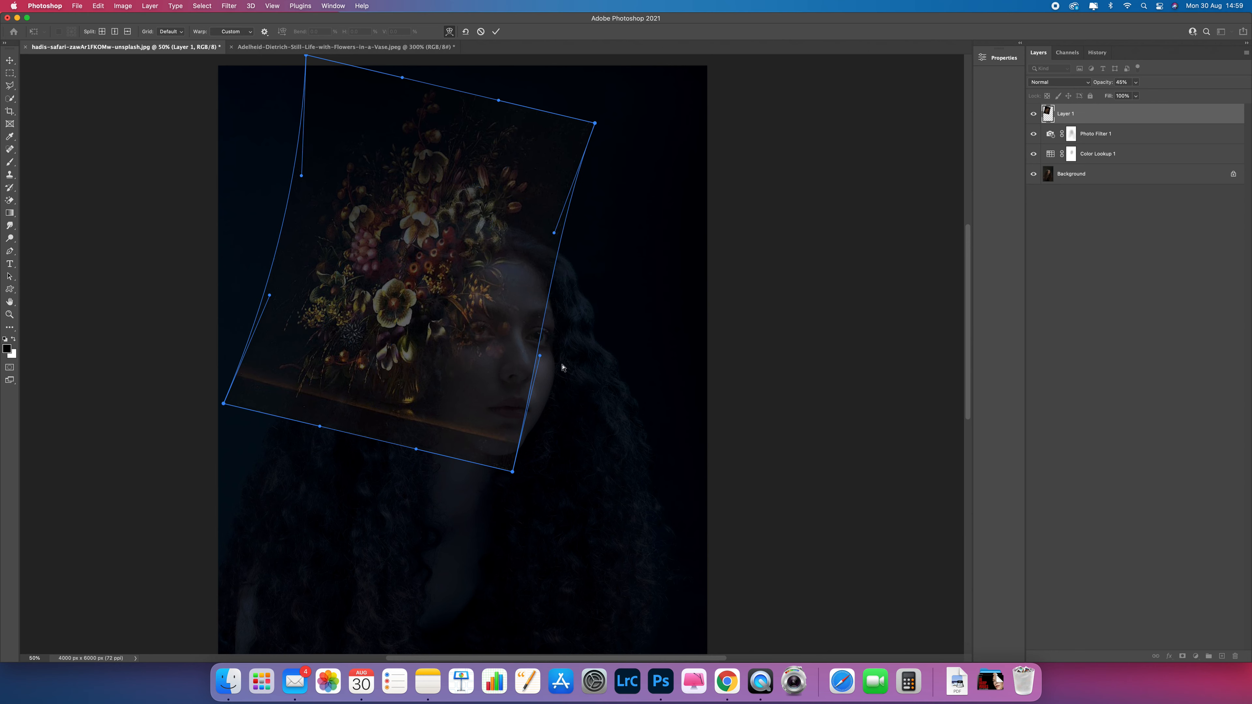
left_click_drag(539, 356, 500, 350)
left_click_drag(556, 234, 564, 233)
left_click_drag(269, 295, 272, 299)
left_click_drag(322, 429, 325, 426)
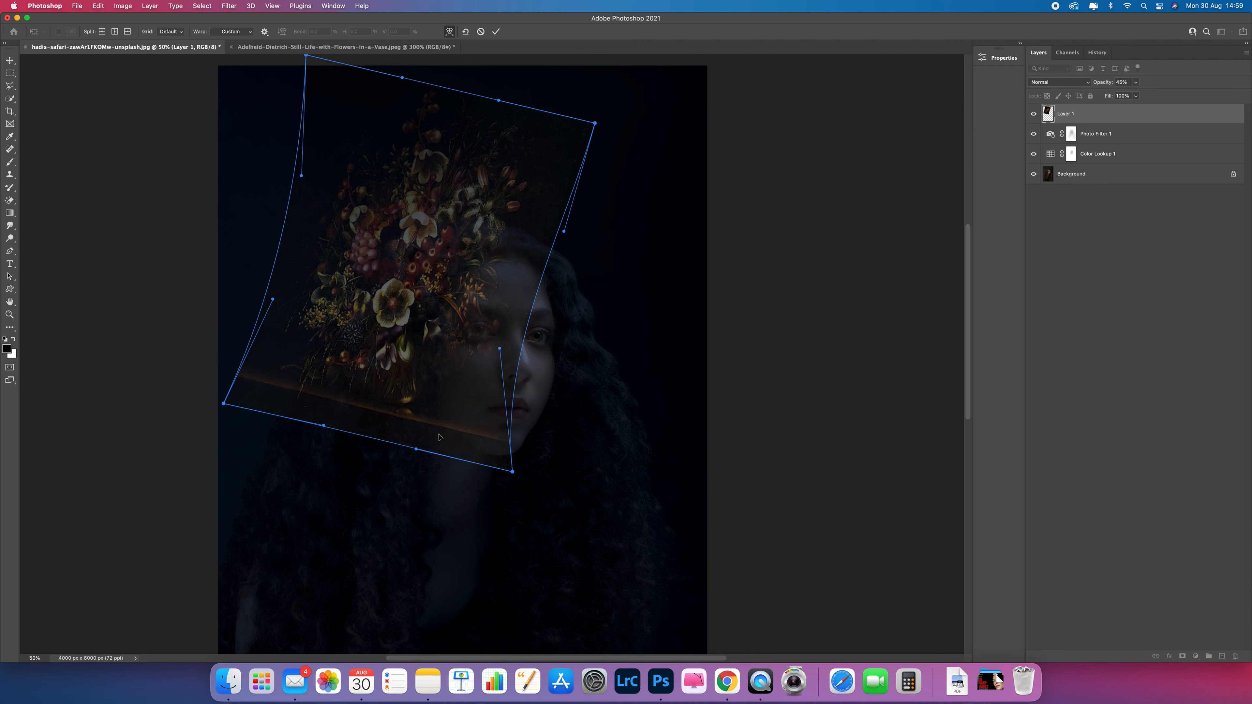
left_click_drag(416, 448, 415, 443)
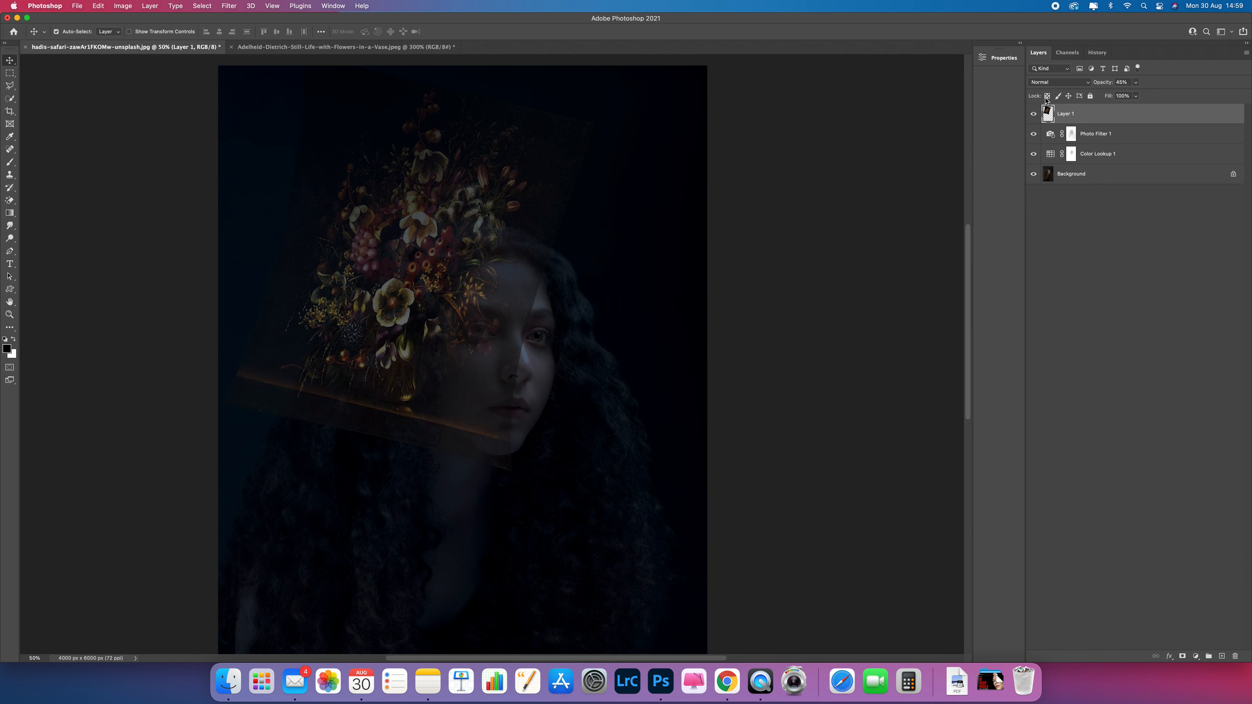
- Restore the painting layer to 100% opacity and set its Underlying Layer Blend If white point to a split of 0 / 87
left_click_drag(1136, 82, 1162, 95)
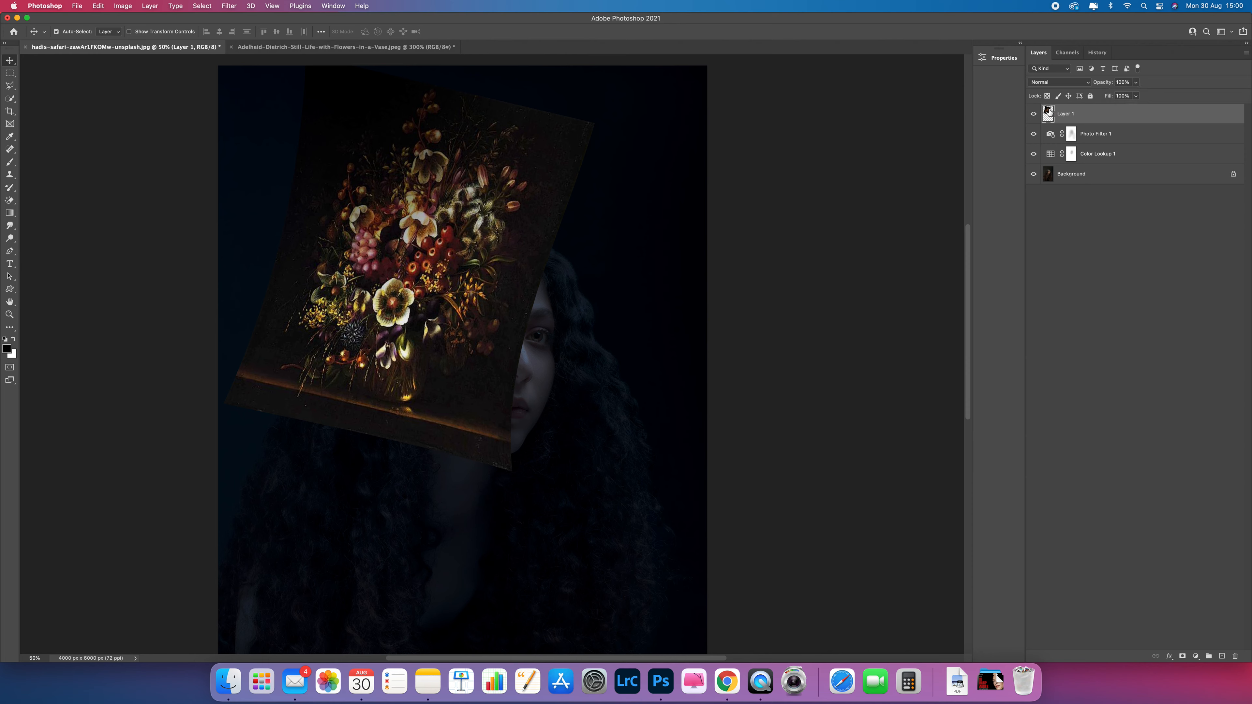
double_click(1050, 113)
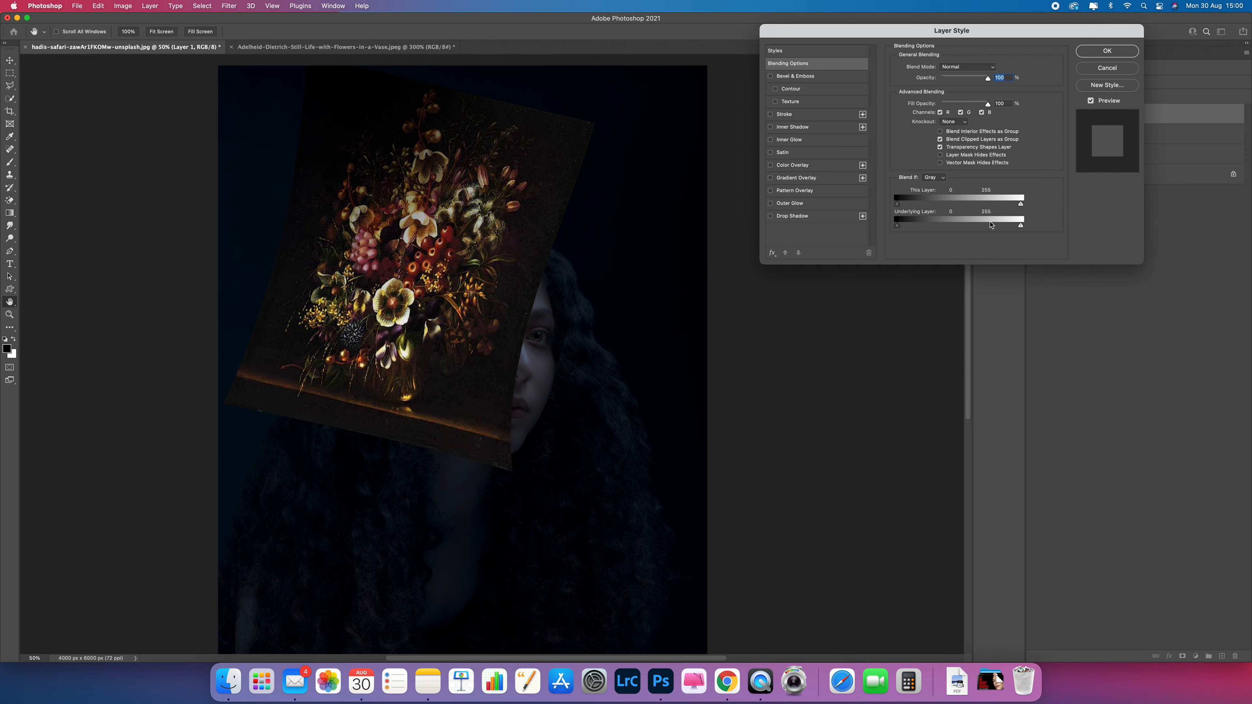
left_click_drag(1021, 227, 894, 226)
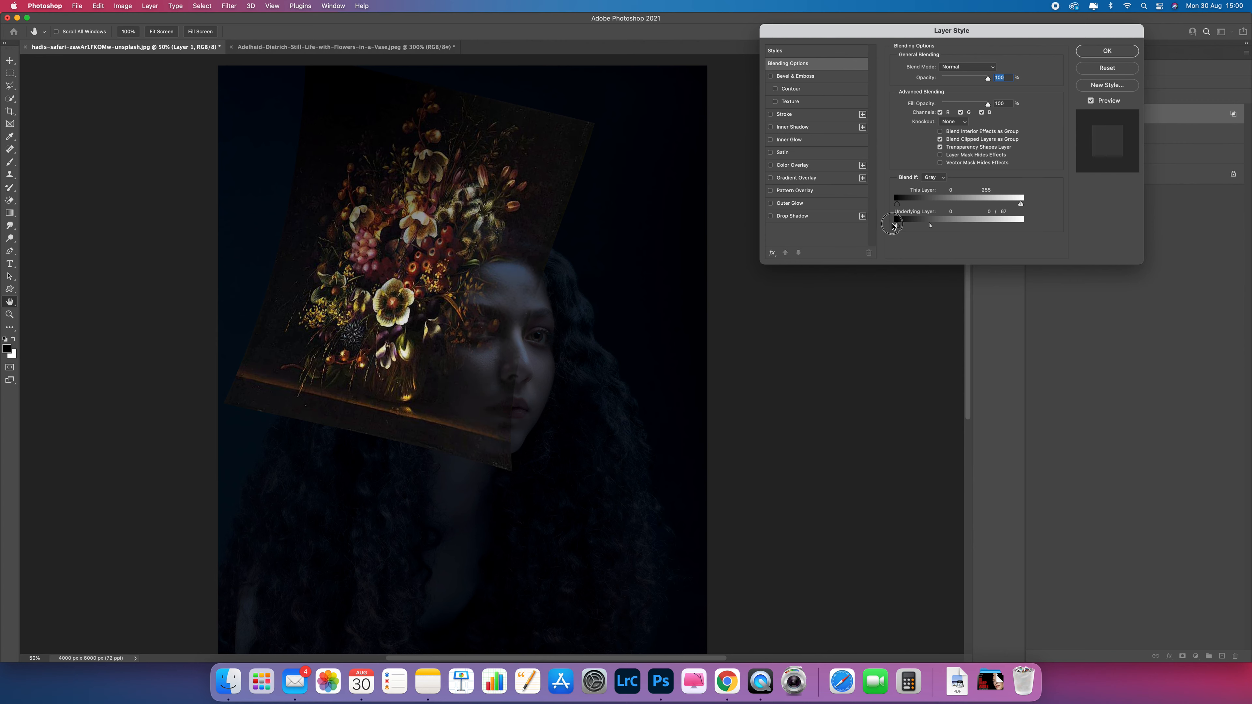
left_click(1105, 52)
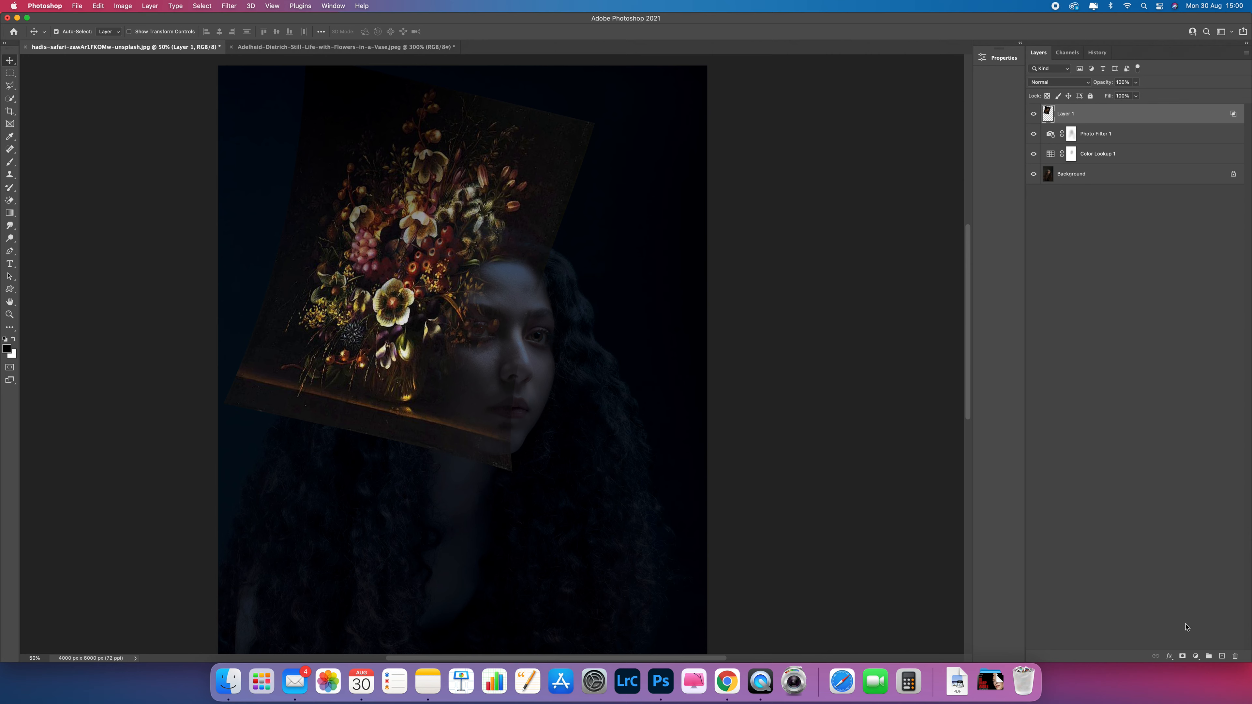
- Add a layer mask to the flower painting layer and invert it to black to hide the painting
left_click(1183, 657)
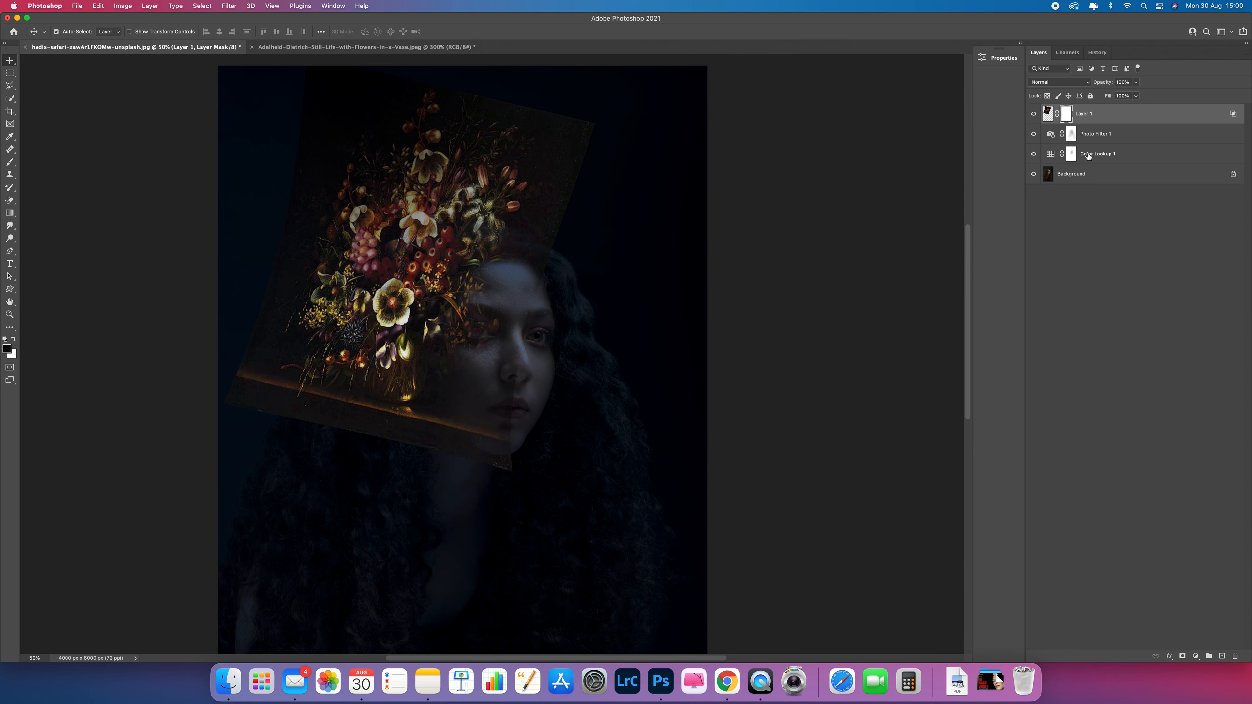
key("super+i")
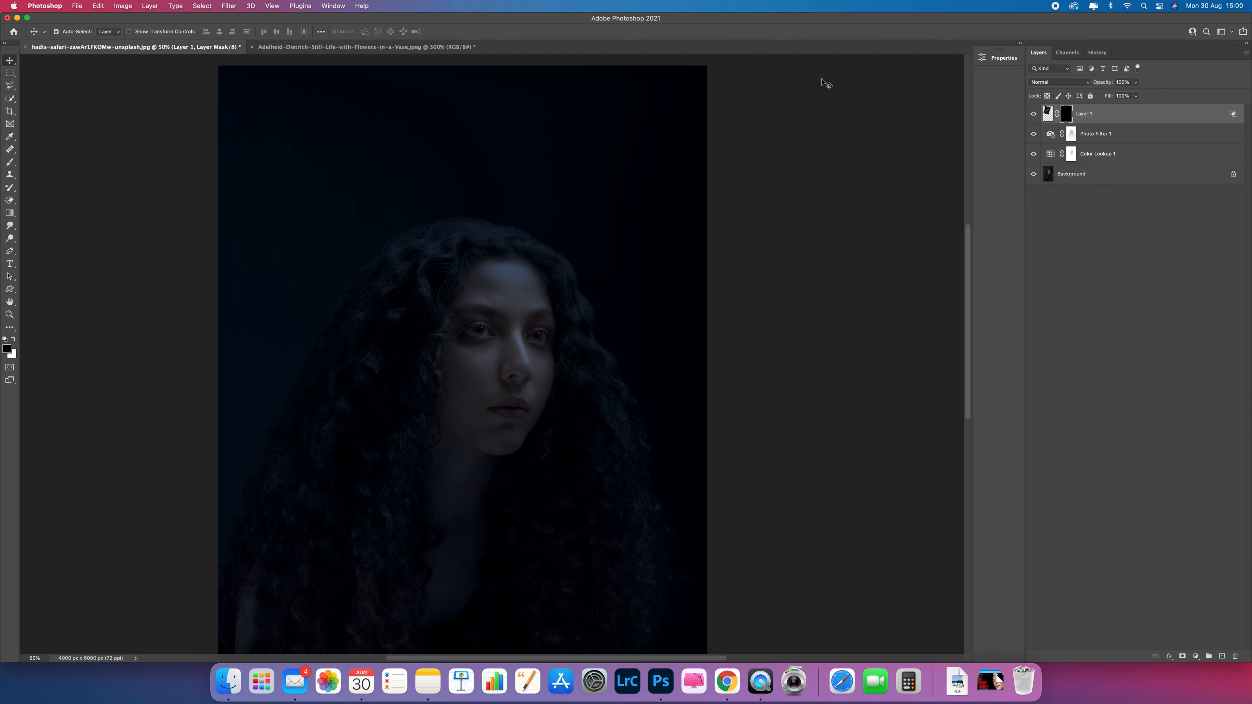
key("super+i")
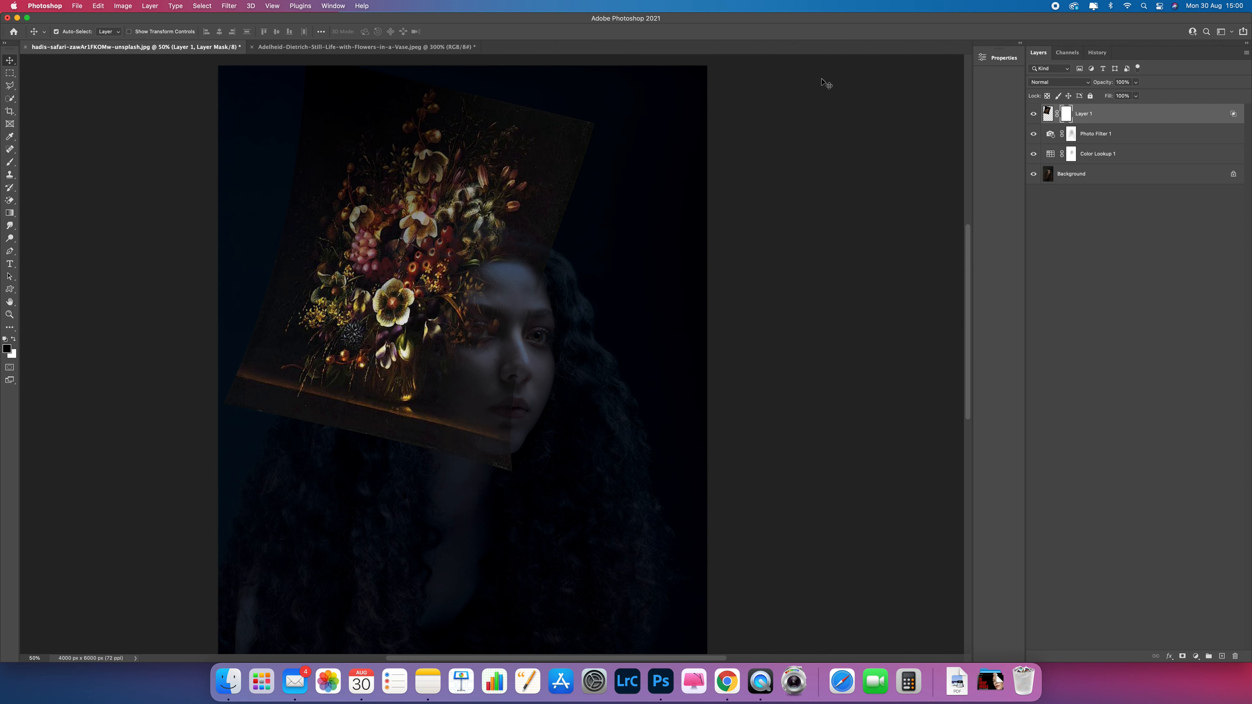
key("super+i")
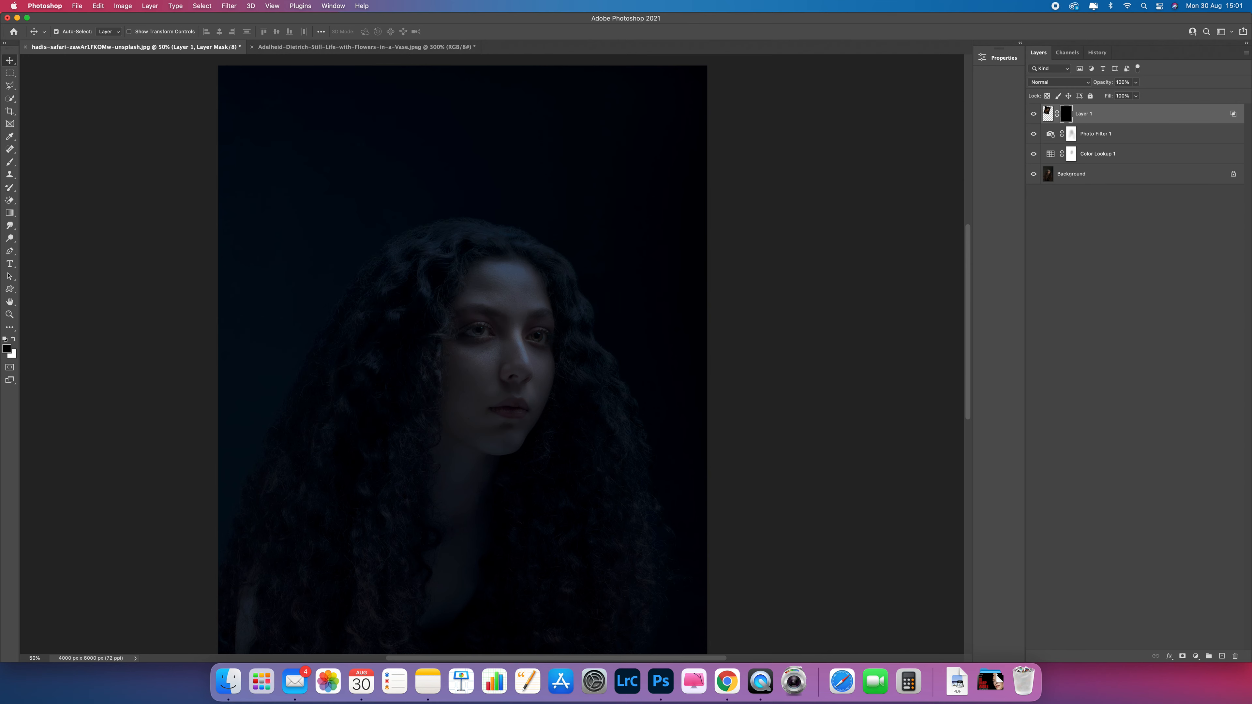
- Reveal the flowers over the hair and above the head by painting on the layer mask with a small white brush at 38% opacity
left_click(9, 163)
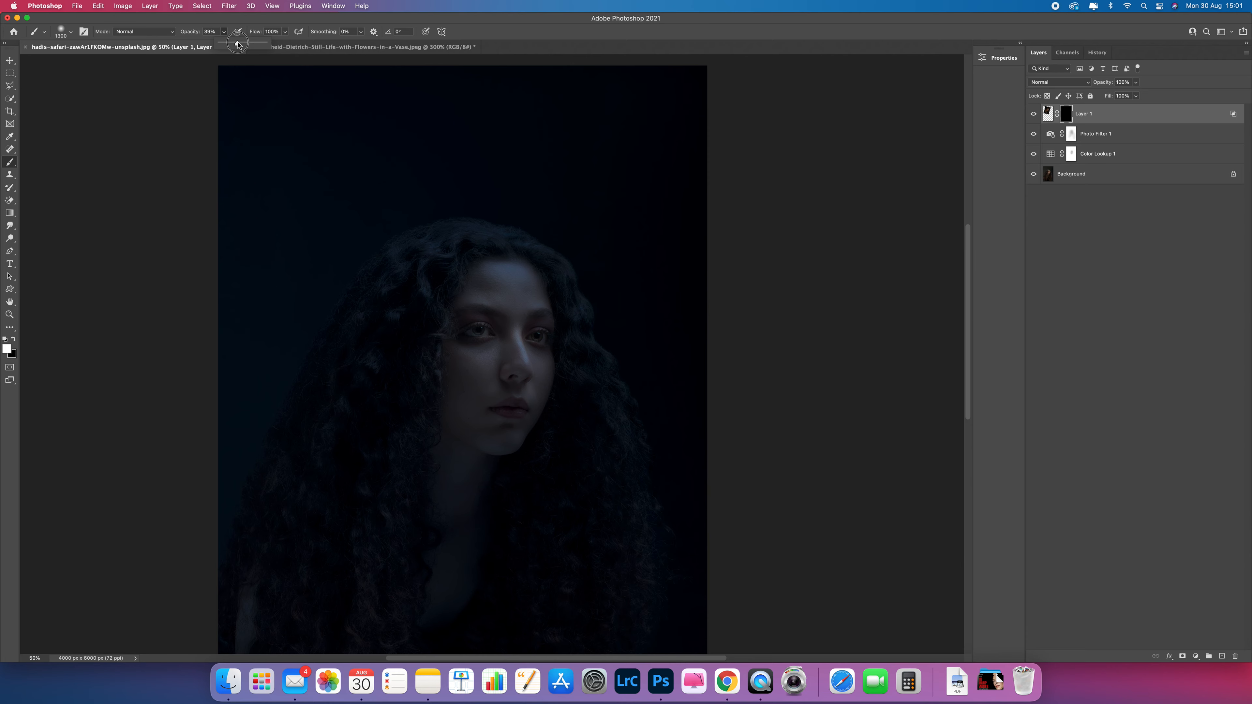
left_click(71, 33)
left_click_drag(169, 18, 170, 20)
key("[")
key("[")
key("[")
key("[")
key("[")
key("[")
key("[")
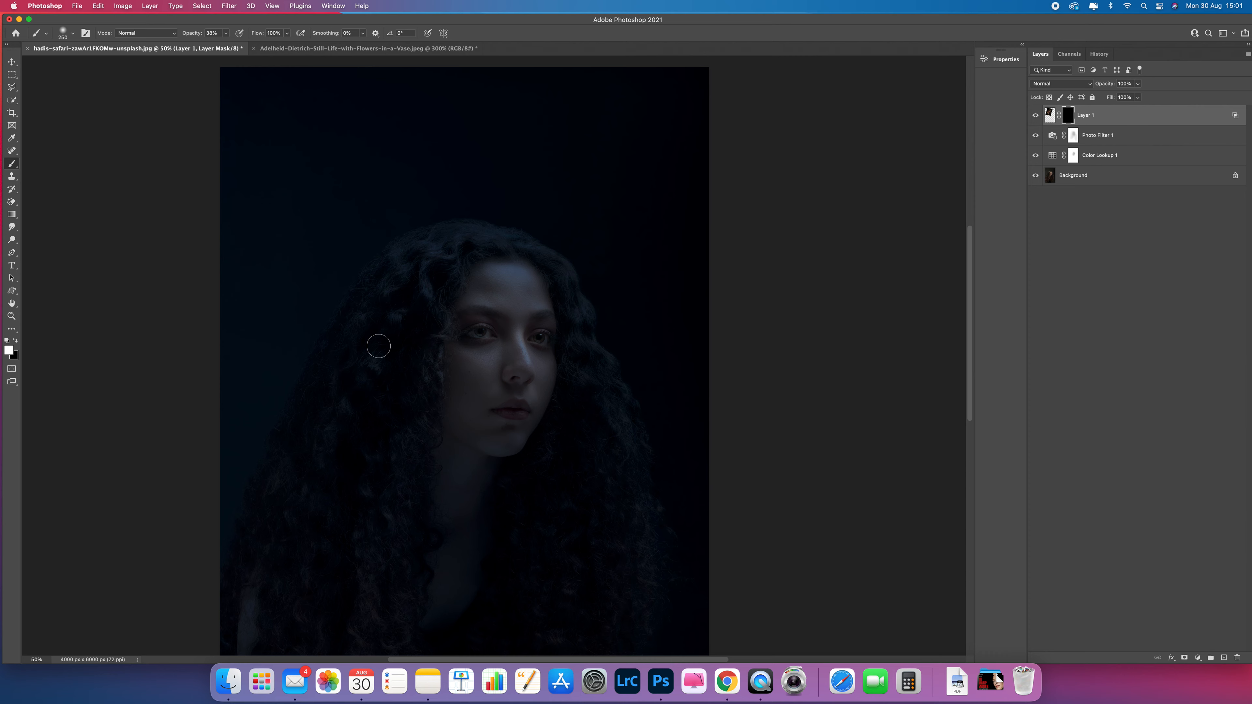
mouse_move(385, 343)
left_mouse_down()
mouse_move(396, 316)
mouse_move(346, 358)
mouse_move(363, 359)
mouse_move(414, 270)
mouse_move(401, 278)
left_mouse_up()
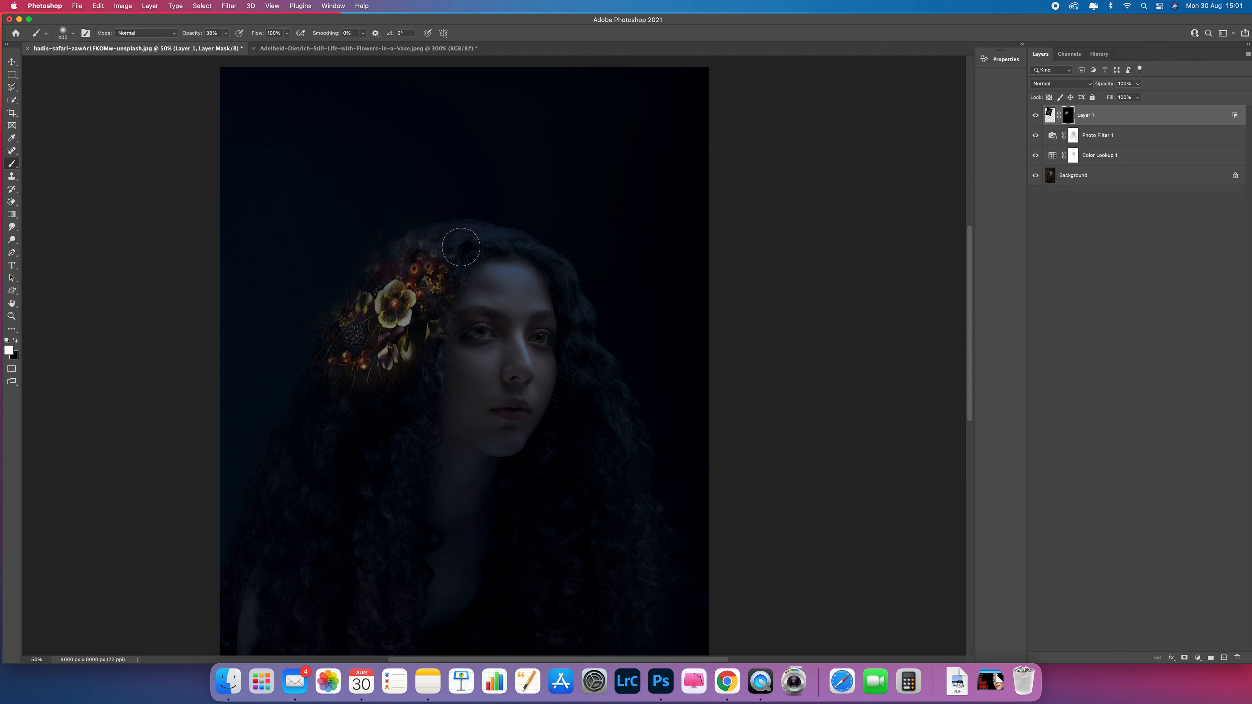
mouse_move(455, 253)
left_mouse_down()
mouse_move(480, 245)
mouse_move(459, 240)
mouse_move(412, 262)
mouse_move(430, 291)
mouse_move(418, 372)
mouse_move(434, 277)
mouse_move(417, 405)
mouse_move(391, 380)
mouse_move(388, 421)
mouse_move(382, 397)
mouse_move(329, 398)
mouse_move(339, 375)
mouse_move(330, 392)
mouse_move(412, 380)
mouse_move(425, 354)
mouse_move(383, 327)
mouse_move(413, 286)
mouse_move(394, 318)
mouse_move(336, 355)
mouse_move(329, 282)
mouse_move(350, 234)
mouse_move(375, 321)
mouse_move(376, 202)
mouse_move(380, 312)
mouse_move(360, 298)
mouse_move(370, 328)
mouse_move(311, 308)
mouse_move(327, 295)
mouse_move(332, 311)
mouse_move(373, 305)
mouse_move(331, 281)
mouse_move(344, 244)
mouse_move(329, 238)
mouse_move(365, 272)
mouse_move(366, 202)
mouse_move(369, 270)
mouse_move(367, 205)
mouse_move(387, 214)
mouse_move(407, 200)
mouse_move(416, 126)
mouse_move(419, 202)
mouse_move(455, 167)
mouse_move(493, 185)
mouse_move(492, 210)
mouse_move(526, 168)
mouse_move(486, 126)
mouse_move(500, 152)
mouse_move(392, 106)
mouse_move(425, 118)
mouse_move(396, 242)
mouse_move(470, 249)
mouse_move(484, 230)
mouse_move(474, 250)
mouse_move(525, 227)
mouse_move(432, 292)
mouse_move(429, 356)
mouse_move(441, 266)
mouse_move(414, 414)
mouse_move(414, 245)
mouse_move(331, 323)
mouse_move(311, 296)
mouse_move(316, 224)
mouse_move(310, 246)
mouse_move(338, 176)
mouse_move(391, 191)
mouse_move(419, 95)
mouse_move(447, 123)
mouse_move(428, 212)
mouse_move(506, 112)
mouse_move(483, 201)
mouse_move(494, 196)
mouse_move(502, 219)
mouse_move(488, 246)
mouse_move(498, 232)
mouse_move(501, 242)
mouse_move(422, 328)
left_mouse_up()
key("bracketleft")
key("bracketleft")
key("bracketleft")
key("bracketleft")
key("bracketleft")
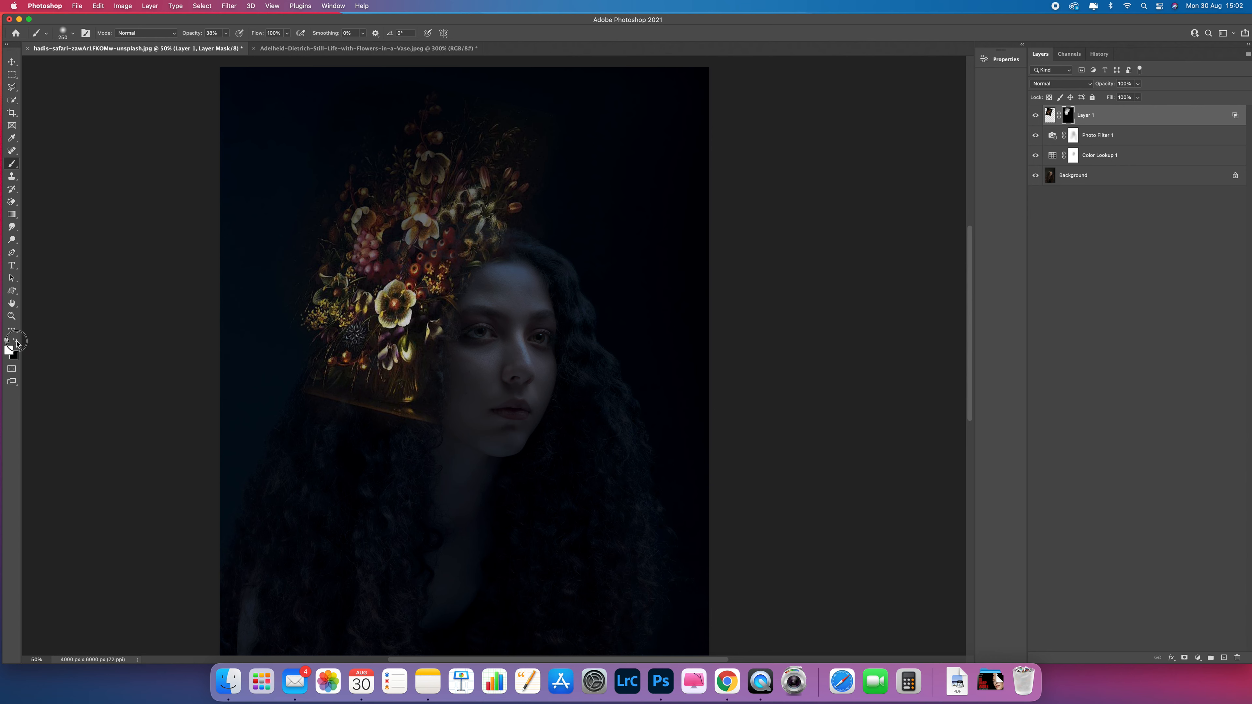
- Hide the painting's hard bottom edge below the flowers by painting black on the layer mask at 38% opacity
mouse_move(438, 419)
left_mouse_down()
mouse_move(312, 402)
mouse_move(363, 409)
left_mouse_up()
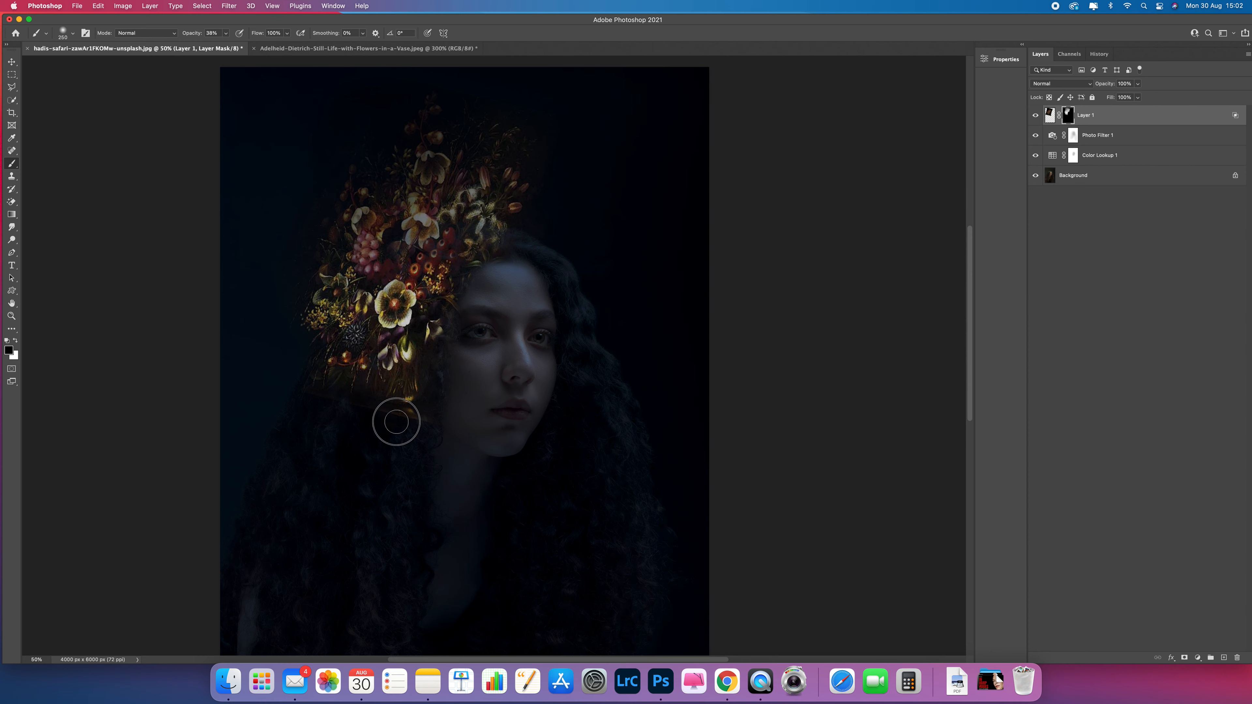
mouse_move(446, 423)
left_mouse_down()
mouse_move(400, 425)
mouse_move(414, 429)
left_mouse_up()
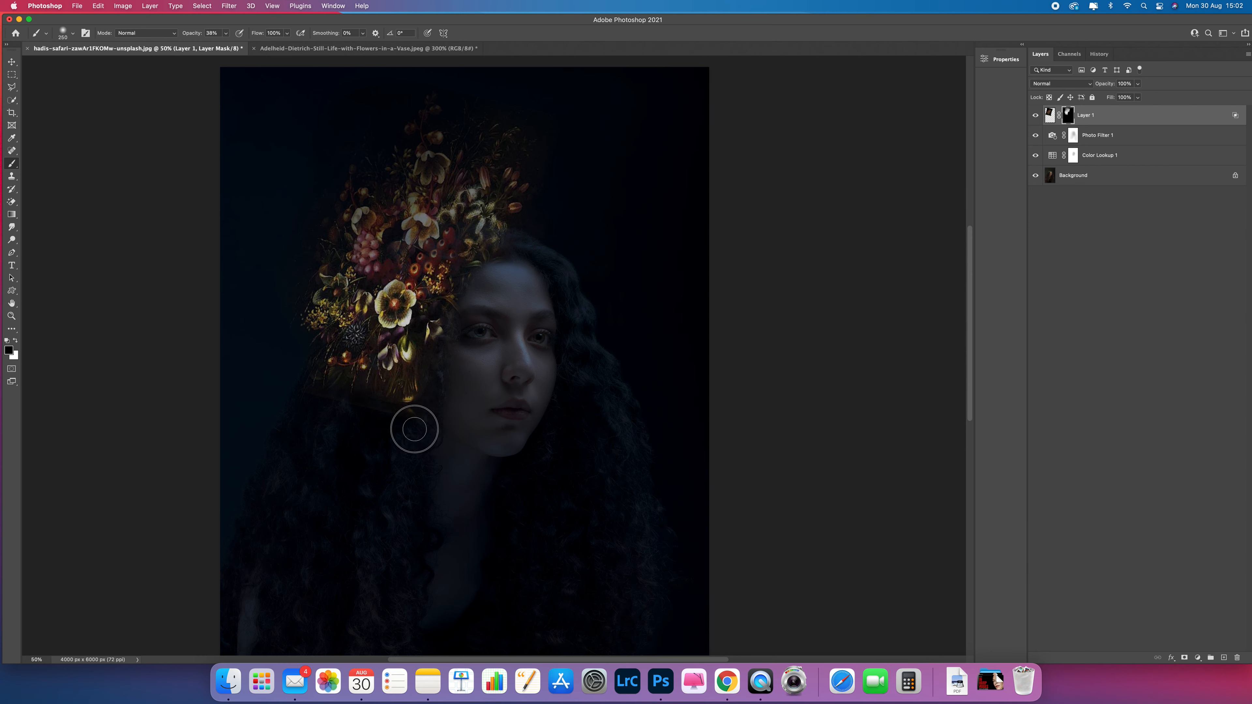
- Refine the mask around the forehead with a smaller brush, restoring the leaves along the hairline at 83% opacity and hiding the spill beside the eyebrow
key("super+plus")
key("super+plus")
key("super+plus")
key("super+plus")
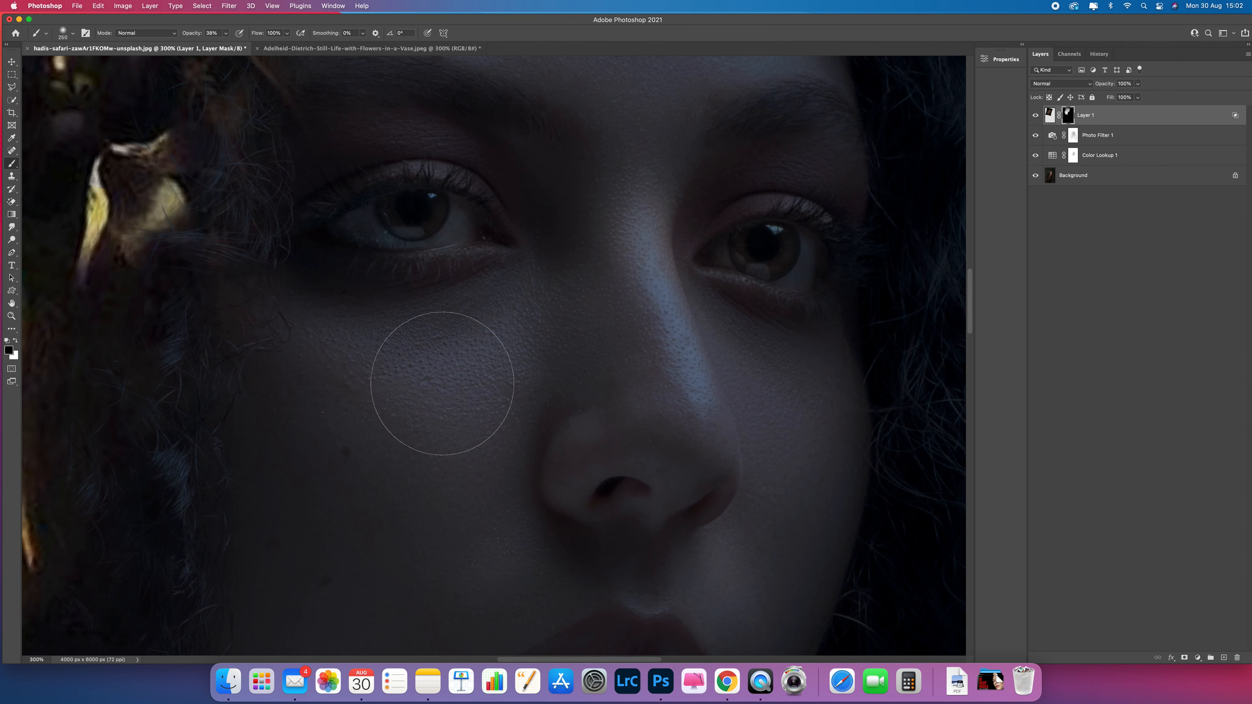
key("super+minus")
left_click_drag(418, 219, 419, 456)
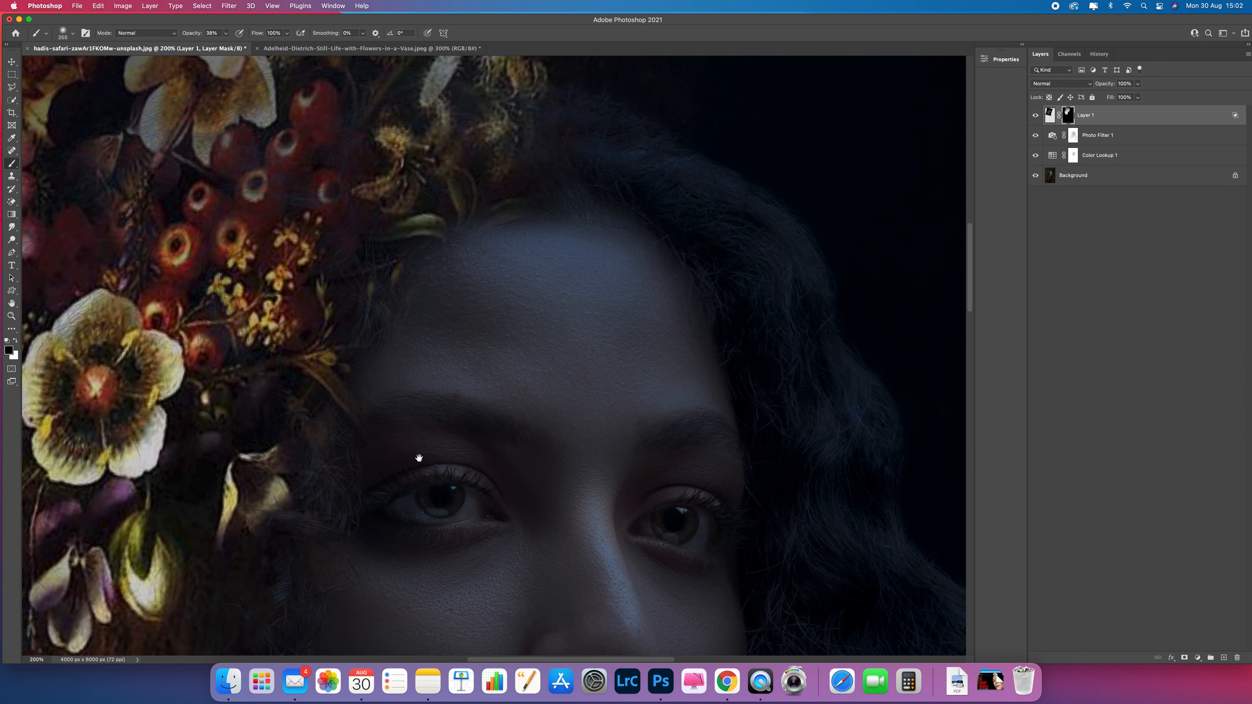
key("bracketleft")
key("bracketleft")
mouse_move(488, 246)
left_mouse_down()
mouse_move(419, 285)
mouse_move(377, 352)
mouse_move(363, 388)
mouse_move(378, 425)
mouse_move(371, 454)
mouse_move(333, 473)
mouse_move(341, 521)
mouse_move(328, 604)
mouse_move(316, 554)
mouse_move(313, 618)
left_mouse_up()
mouse_move(436, 227)
left_mouse_down()
mouse_move(387, 227)
mouse_move(450, 216)
mouse_move(468, 169)
mouse_move(461, 206)
mouse_move(545, 202)
mouse_move(492, 212)
mouse_move(463, 171)
mouse_move(387, 141)
mouse_move(387, 178)
mouse_move(314, 142)
mouse_move(298, 120)
mouse_move(323, 104)
mouse_move(298, 133)
mouse_move(262, 143)
mouse_move(218, 135)
mouse_move(235, 138)
mouse_move(199, 272)
mouse_move(214, 290)
mouse_move(212, 339)
mouse_move(292, 292)
mouse_move(294, 344)
mouse_move(364, 432)
mouse_move(422, 465)
left_mouse_up()
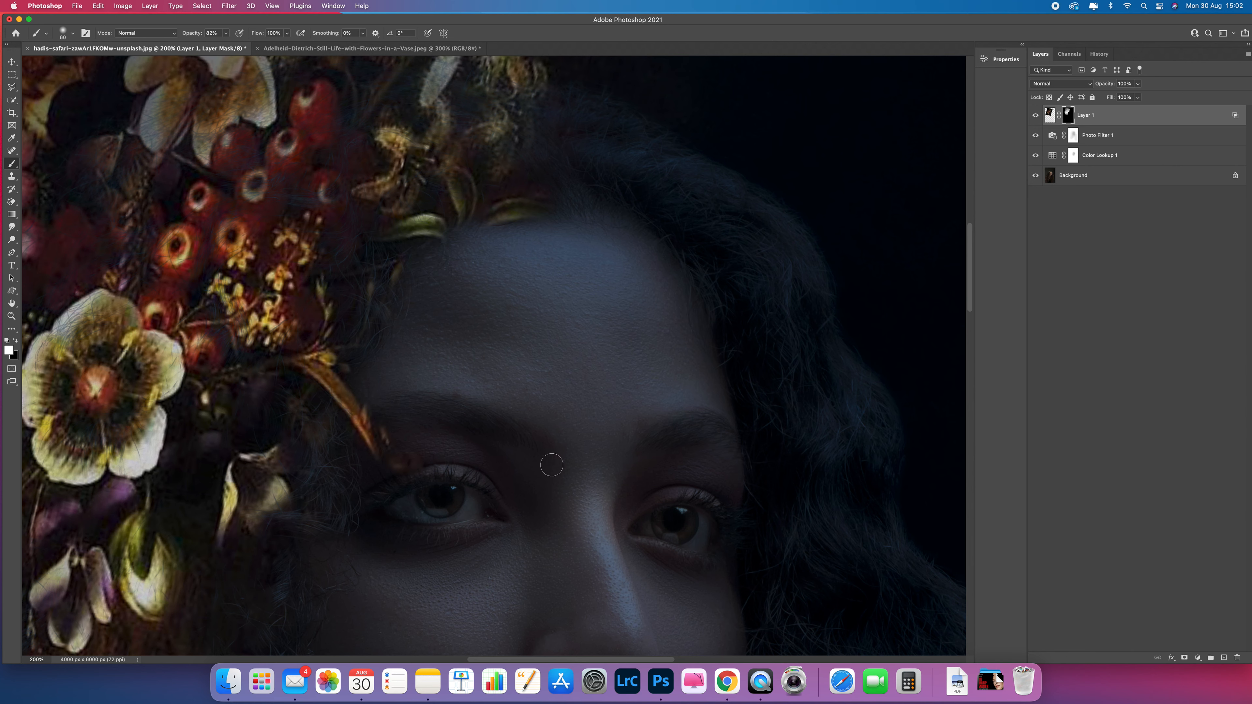
mouse_move(406, 432)
left_mouse_down()
mouse_move(402, 479)
mouse_move(387, 463)
mouse_move(387, 422)
mouse_move(383, 457)
left_mouse_up()
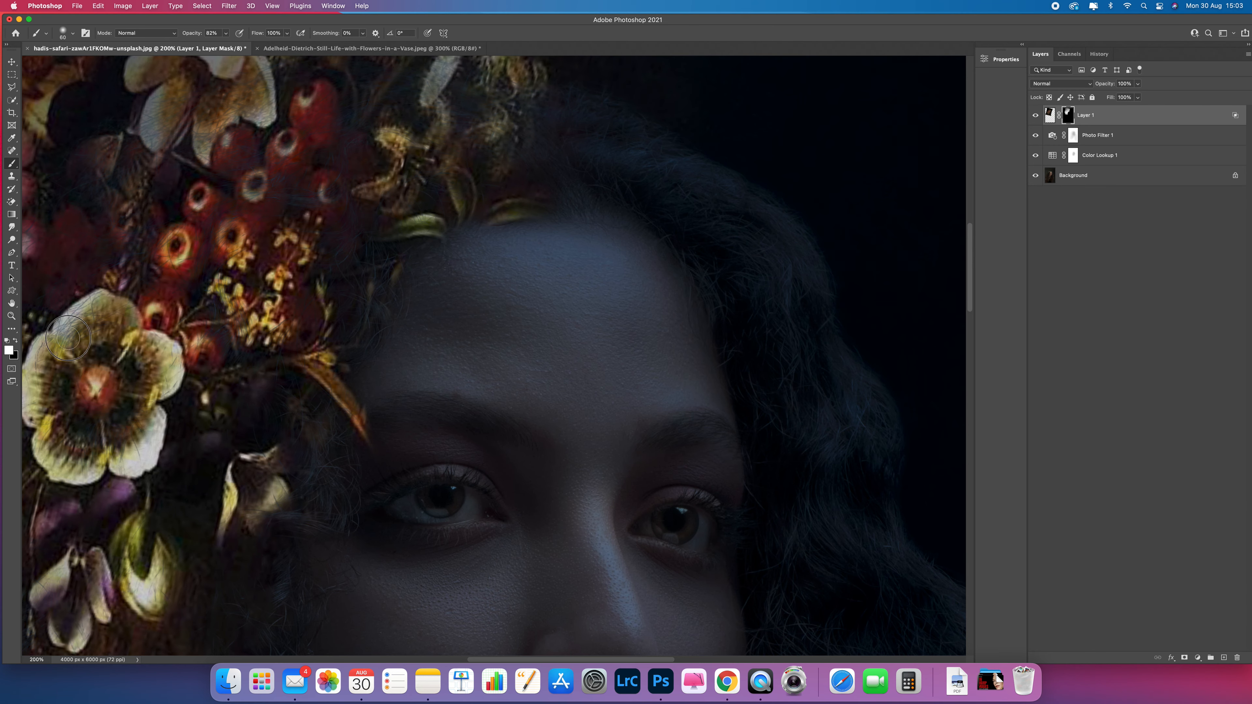
- Reveal the hanging blossoms, stems and orange berries beside the cheek by painting white on the mask at 83% opacity
mouse_move(122, 574)
left_mouse_down()
mouse_move(255, 354)
mouse_move(289, 350)
mouse_move(296, 319)
mouse_move(182, 363)
mouse_move(225, 400)
left_mouse_up()
mouse_move(186, 458)
left_mouse_down()
mouse_move(170, 258)
mouse_move(187, 328)
mouse_move(160, 259)
left_mouse_up()
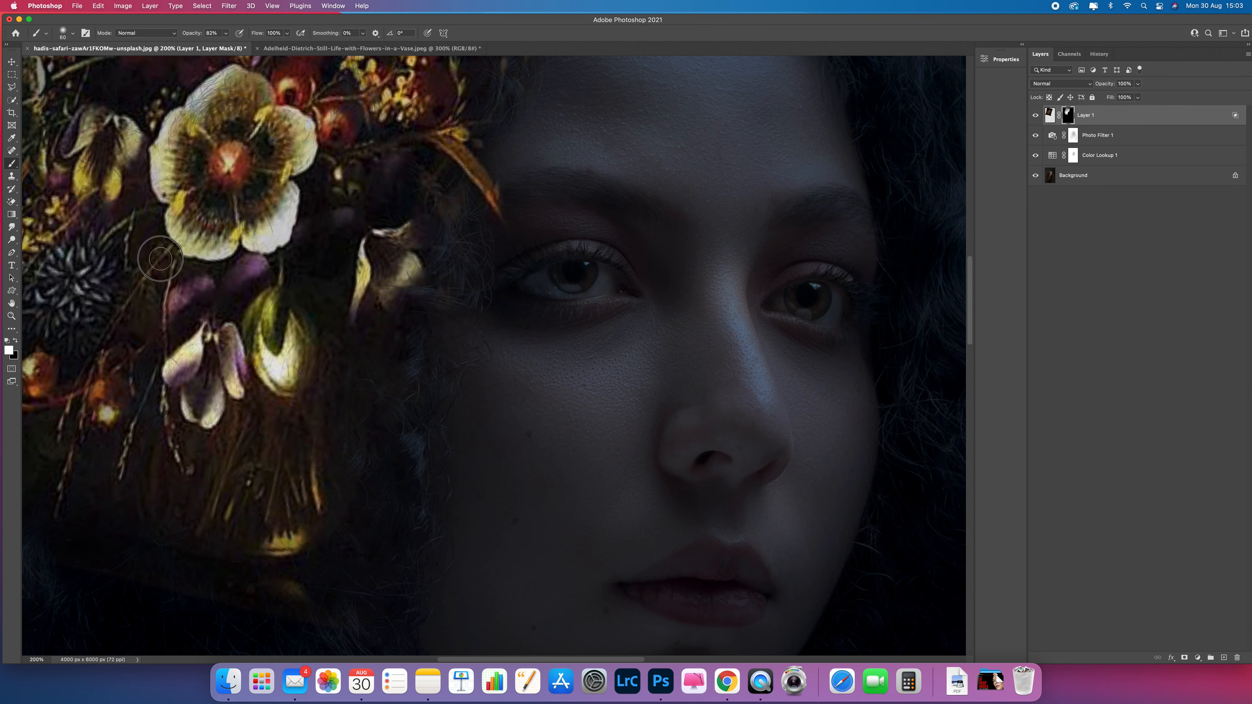
scroll(125, 342, "left", 10)
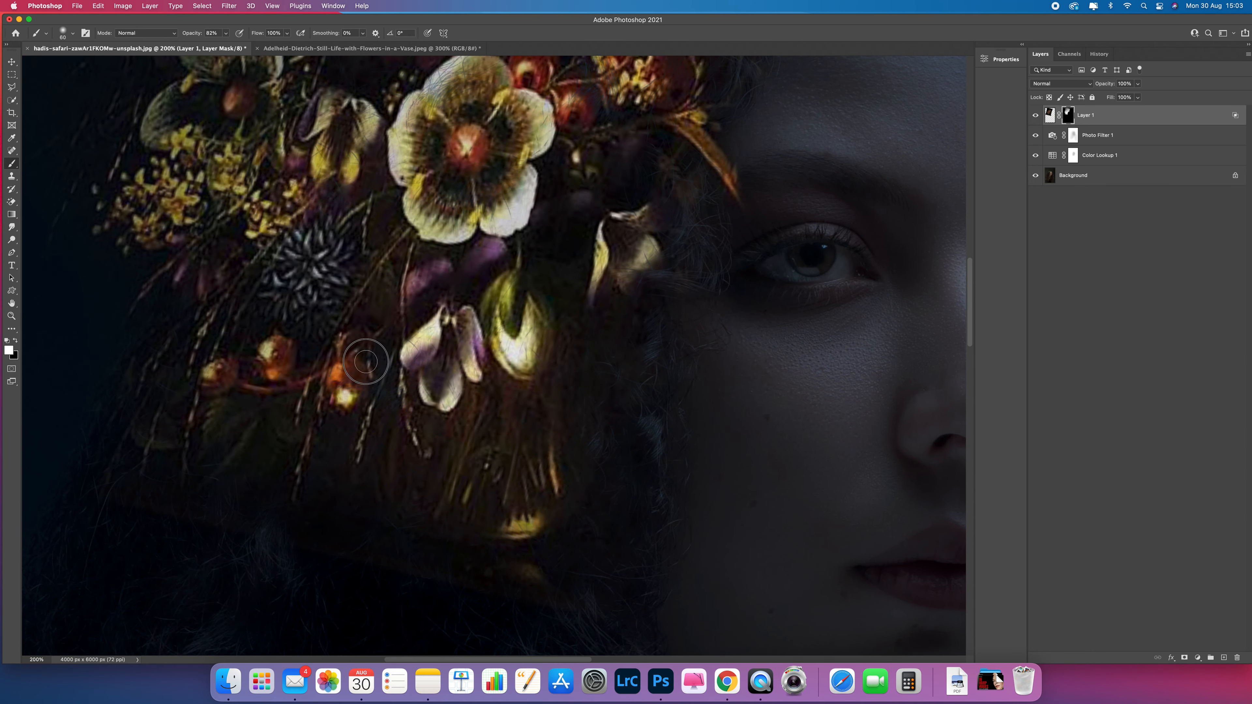
mouse_move(356, 377)
left_mouse_down()
mouse_move(332, 357)
mouse_move(251, 369)
mouse_move(289, 339)
left_mouse_up()
left_click_drag(230, 380, 208, 381)
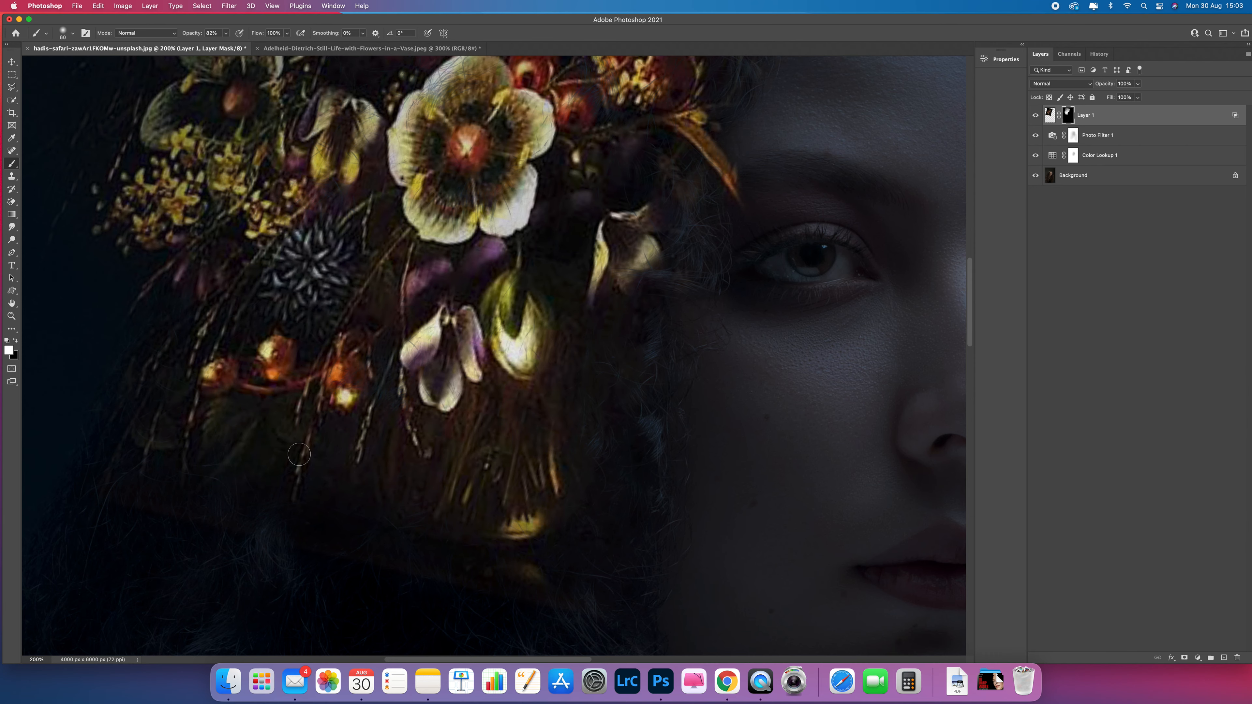
key("super+equal")
key("super+equal")
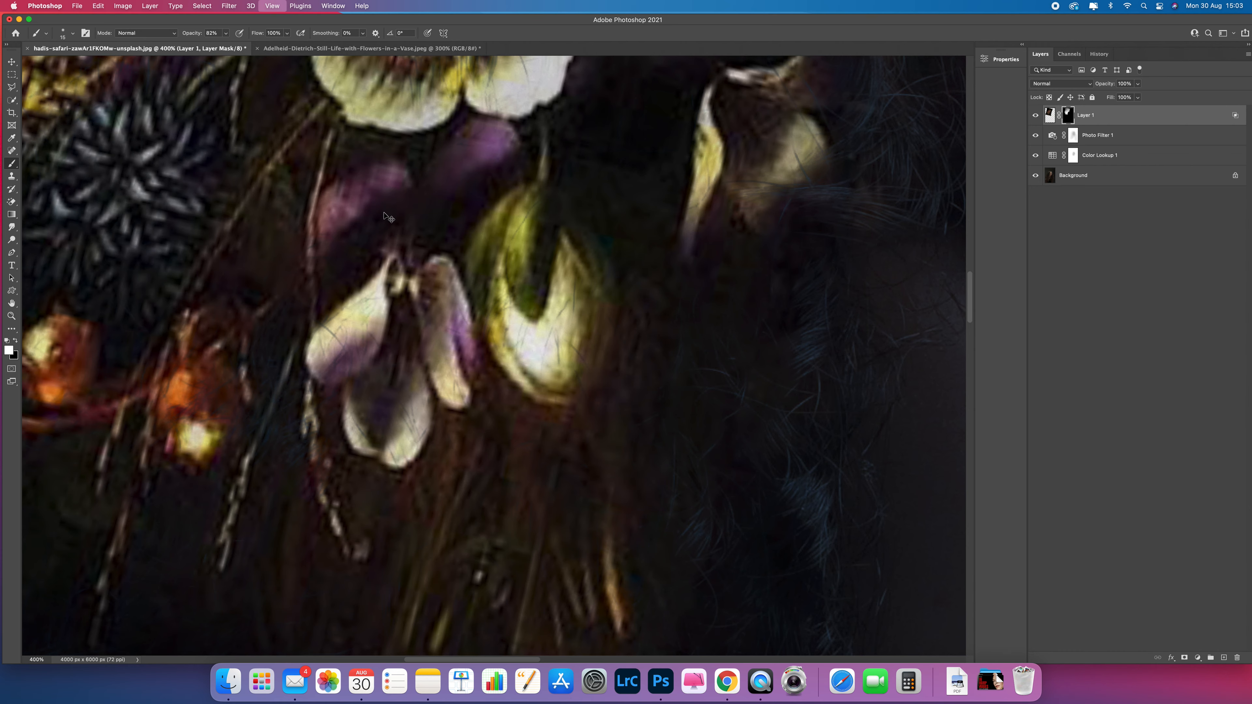
- Reveal more of the headpiece's lower stems with a 200 px white brush, and blend its bottom edge into the hair with black
key("super+minus")
key("super+minus")
key("super+minus")
key("super+minus")
key("super+minus")
key("super+minus")
key("super+plus")
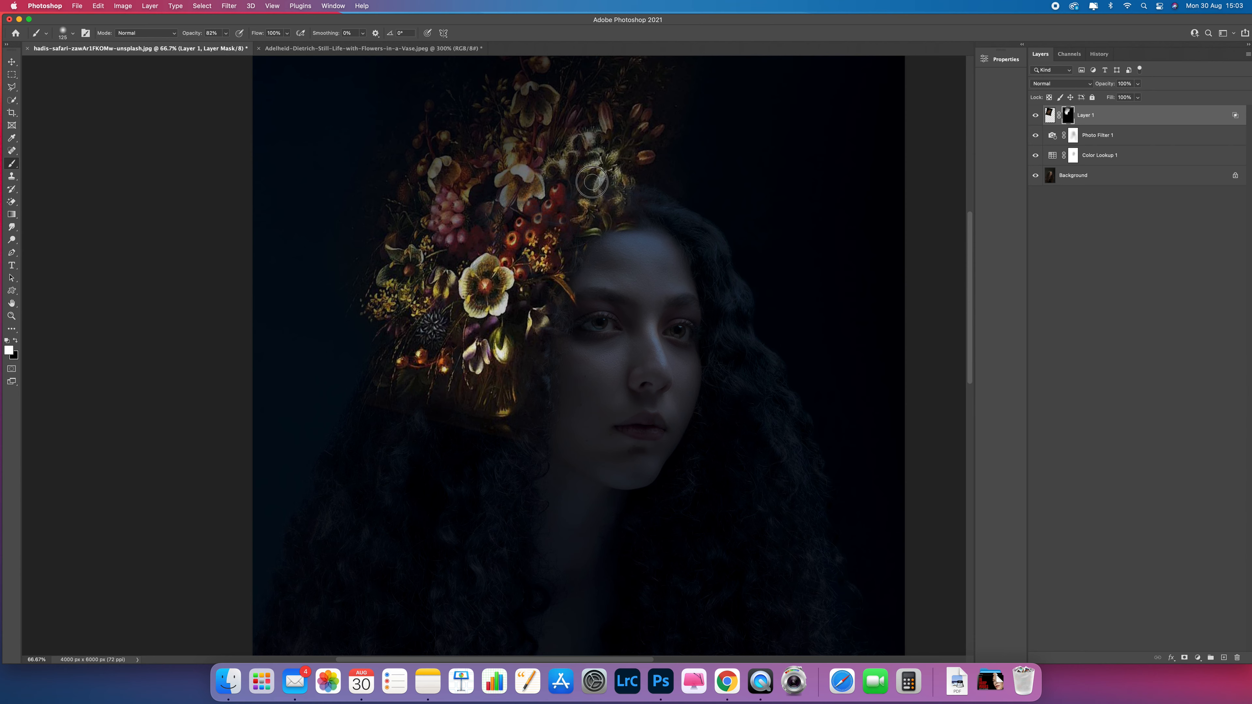
key("bracketright")
scroll(599, 166, "up", 5)
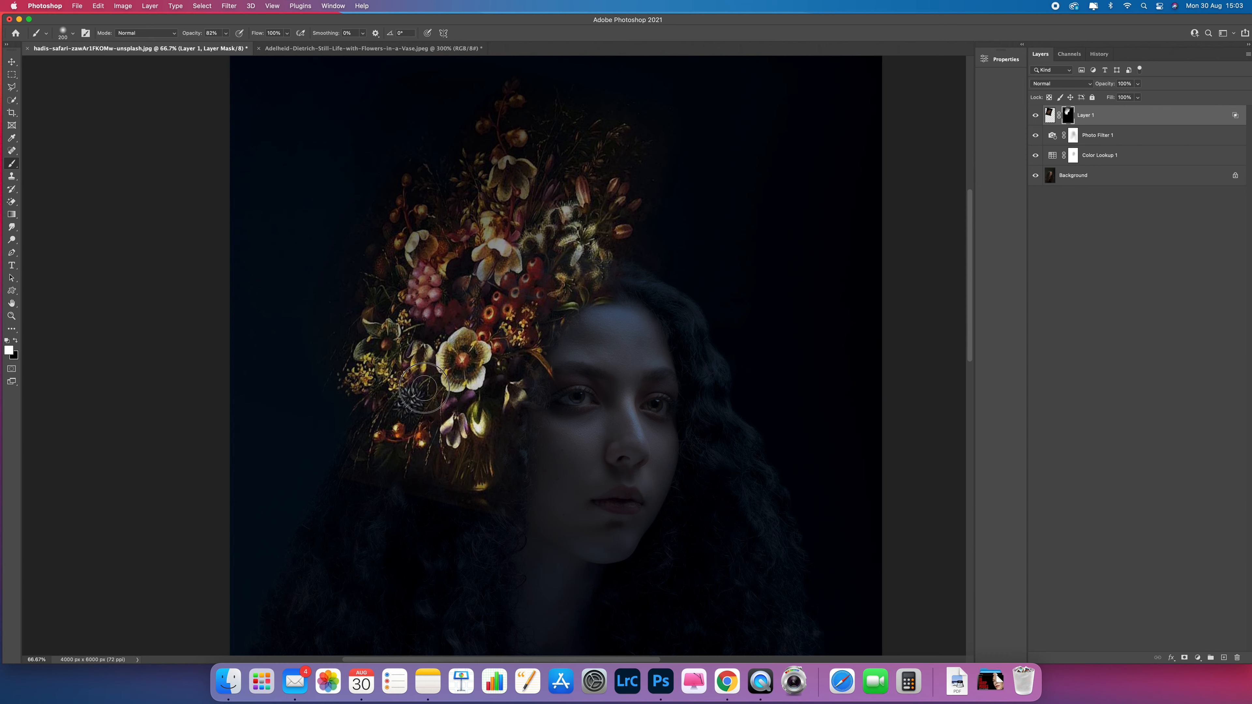
mouse_move(410, 443)
left_mouse_down()
mouse_move(437, 480)
mouse_move(478, 471)
mouse_move(451, 464)
mouse_move(409, 485)
left_mouse_up()
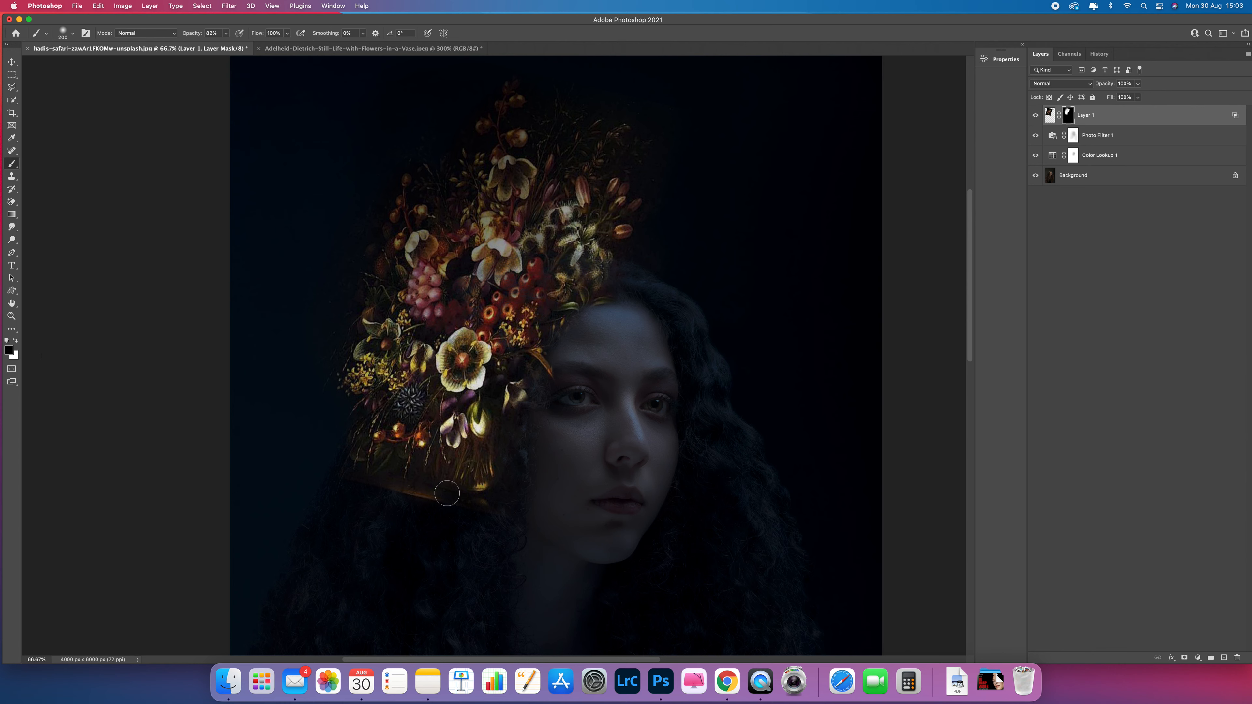
mouse_move(483, 509)
left_mouse_down()
mouse_move(334, 484)
mouse_move(318, 428)
left_mouse_up()
- Examine how the masked flower headpiece blends with the hair and face across the whole portrait
key("super+minus")
key("super+minus")
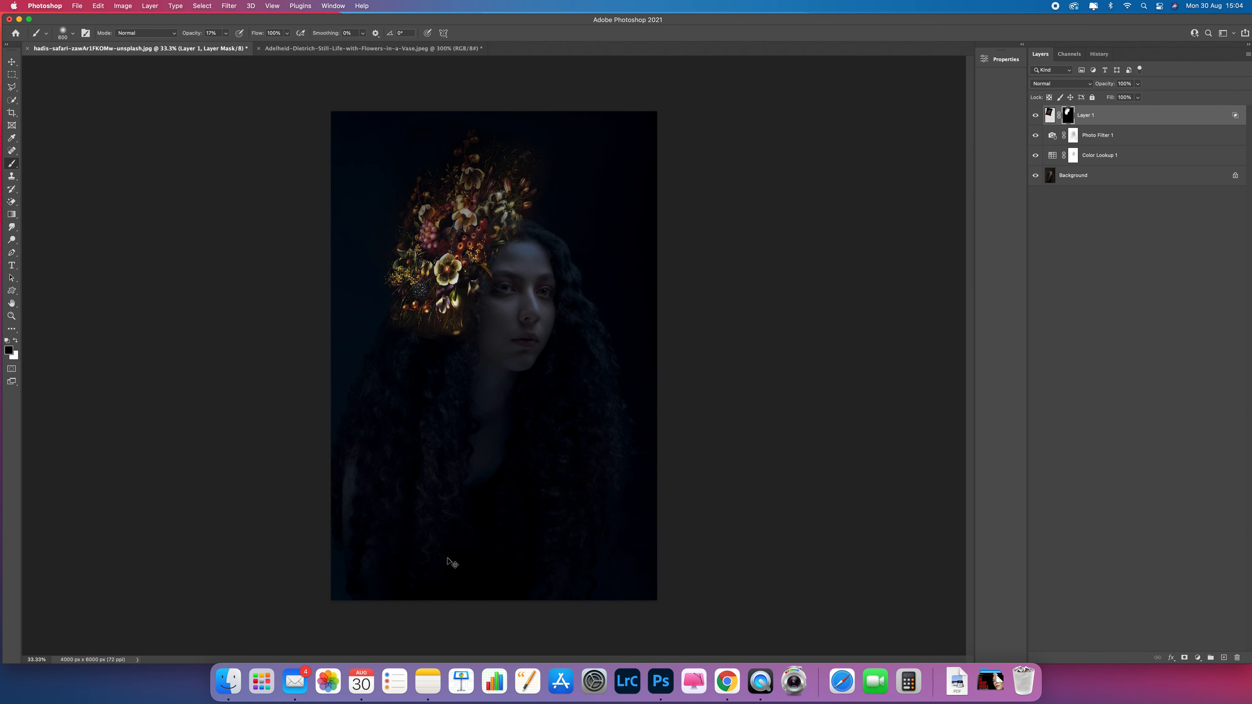
key("super+equal")
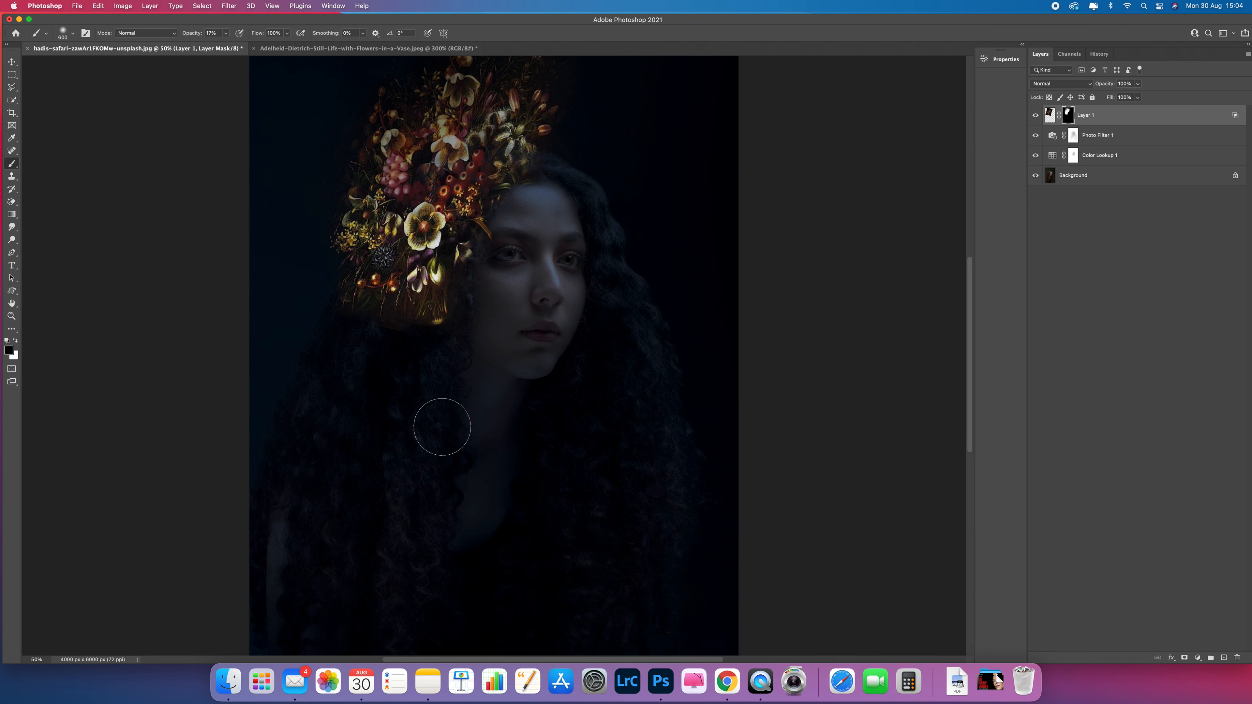
scroll(442, 426, "left", 5)
scroll(442, 427, "up", 1)
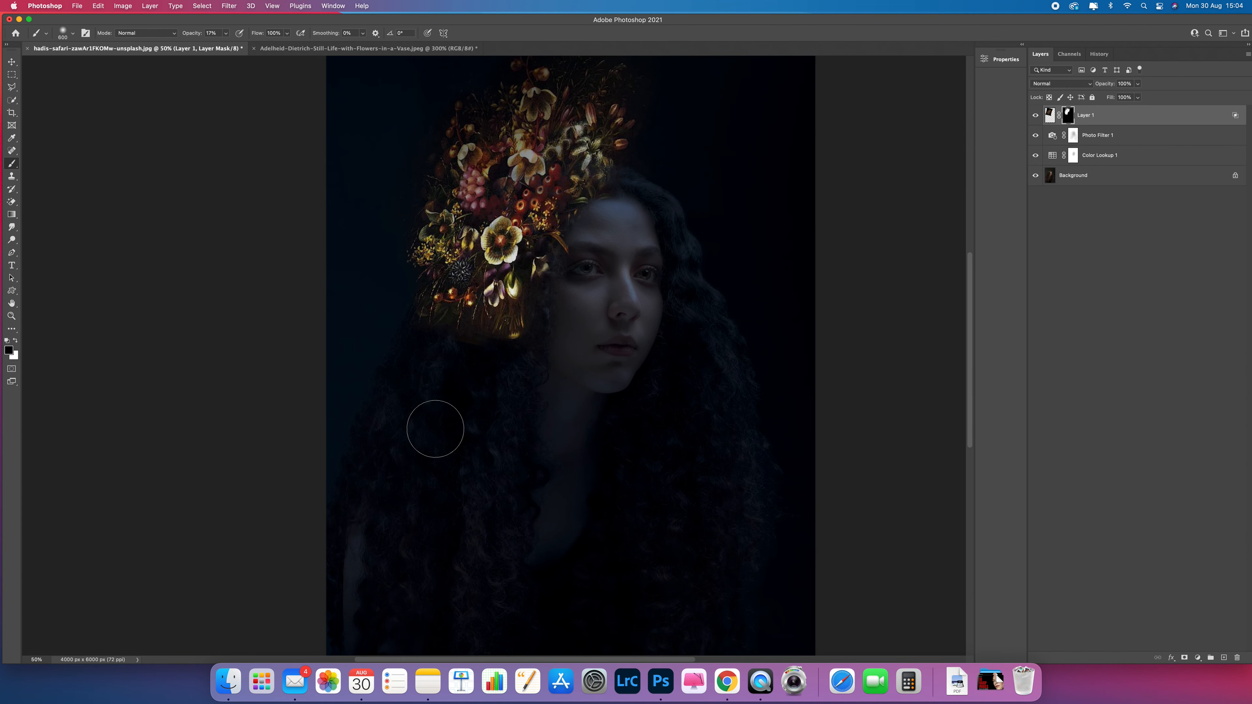
key("super+minus")
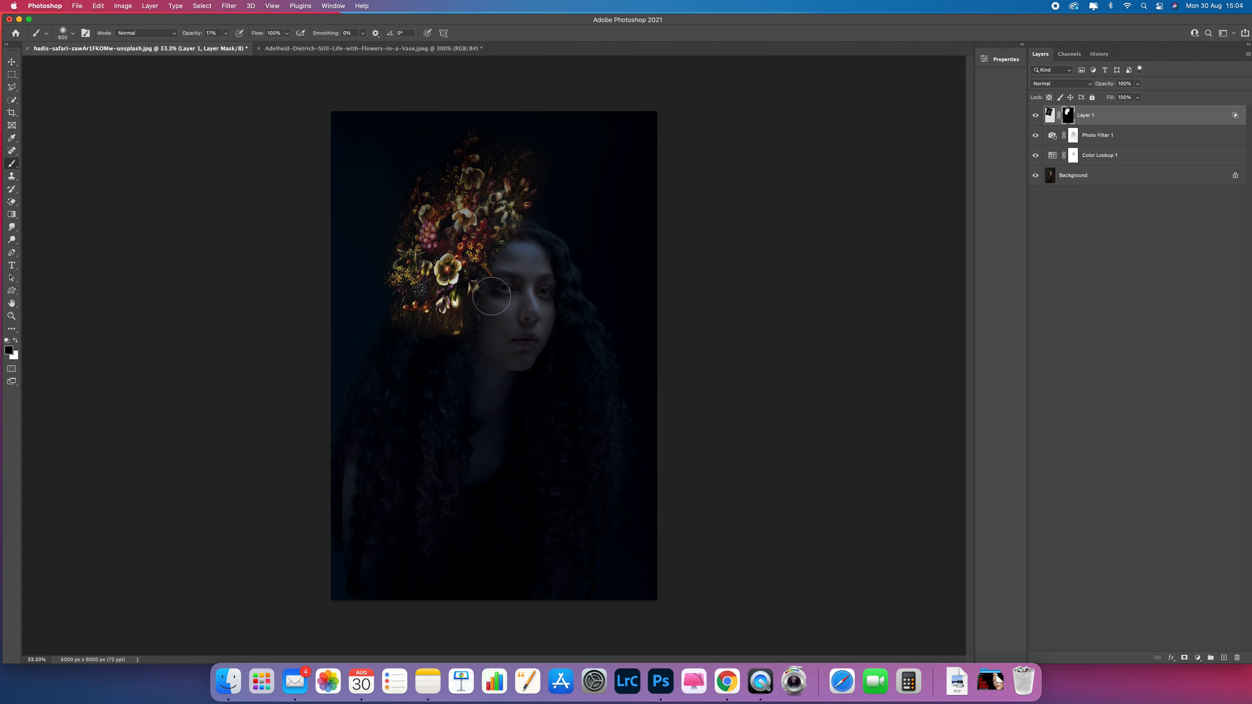
key("super+plus")
key("super+minus")
- Add a Hue/Saturation adjustment clipped to the flower painting layer and set its saturation to -52
left_click(1198, 658)
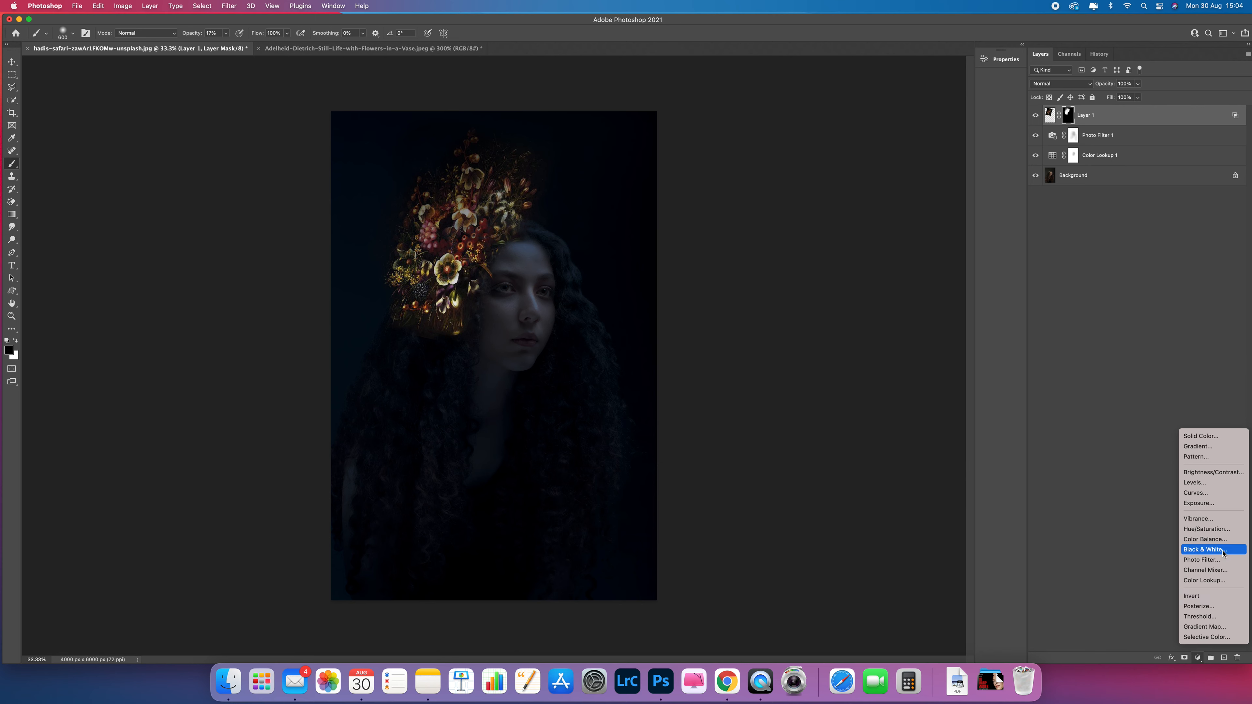
left_click(1205, 529)
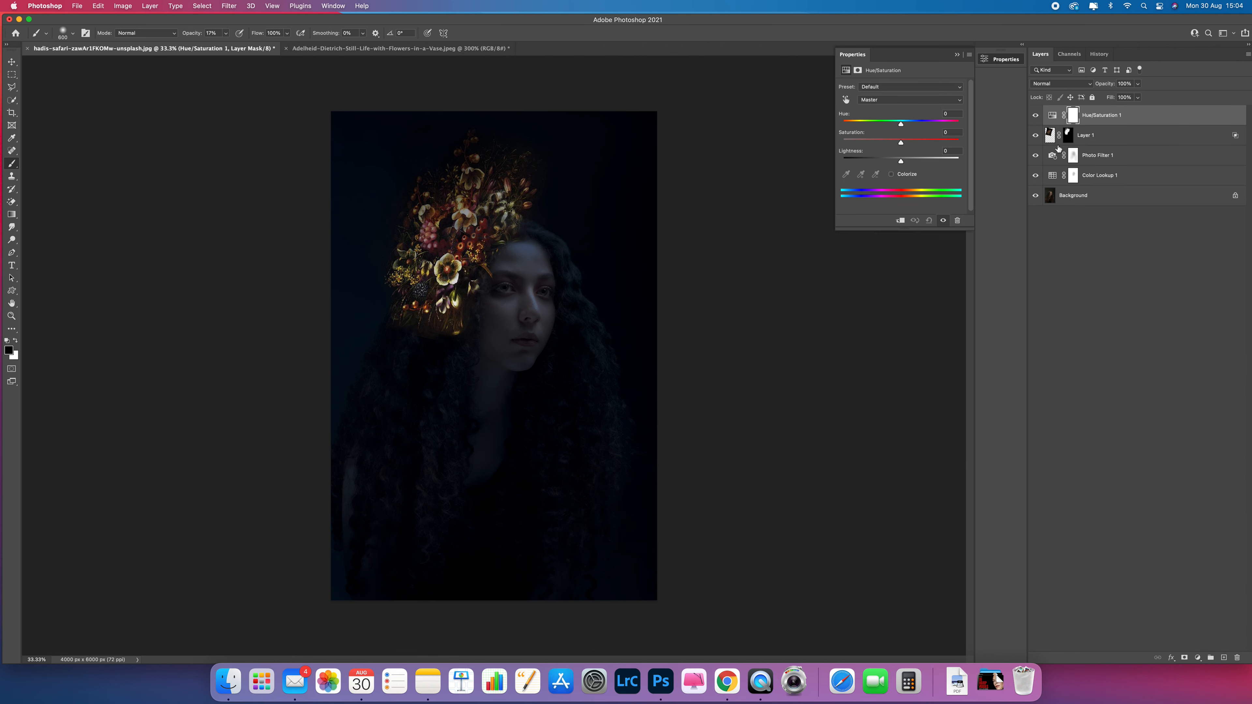
mouse_move(903, 144)
left_mouse_down()
mouse_move(869, 144)
mouse_move(914, 143)
mouse_move(845, 143)
mouse_move(893, 143)
left_mouse_up()
left_click_drag(1126, 136, 1126, 124)
left_click(1139, 125, "alt")
left_click(901, 221)
left_click(900, 221)
mouse_move(895, 143)
left_mouse_down()
mouse_move(921, 143)
mouse_move(824, 144)
mouse_move(936, 148)
mouse_move(851, 146)
mouse_move(871, 146)
left_mouse_up()
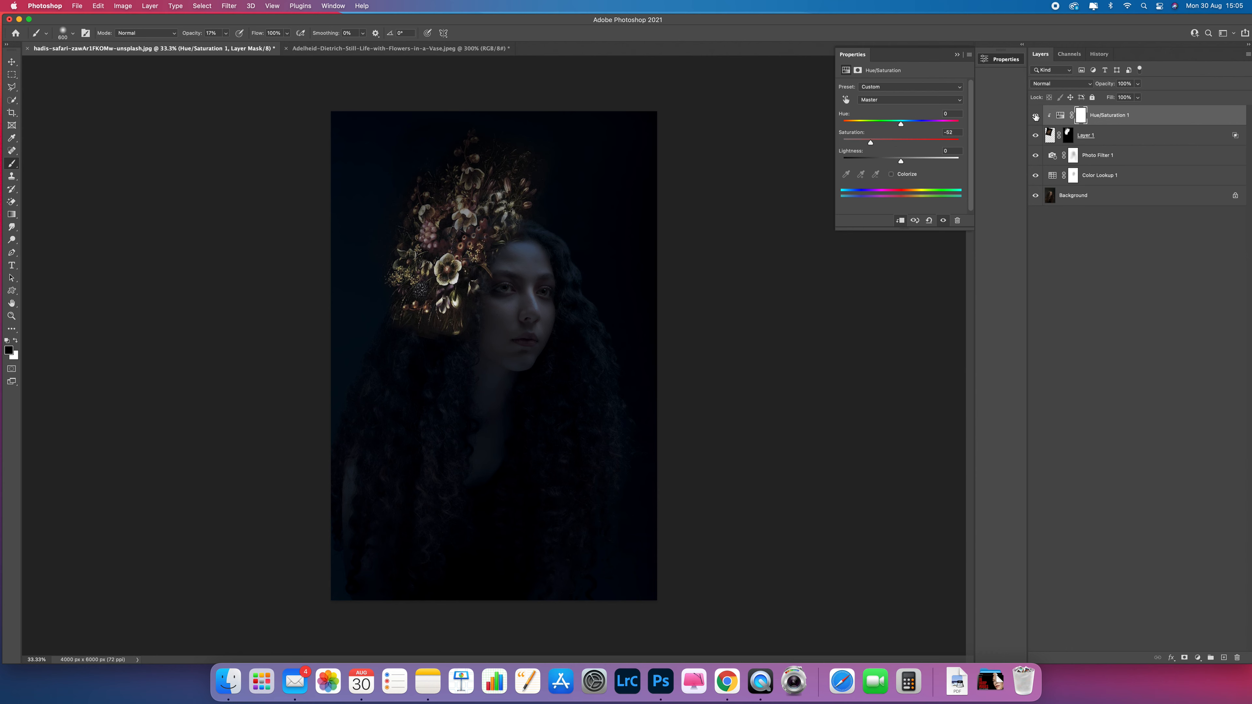
left_click(956, 55)
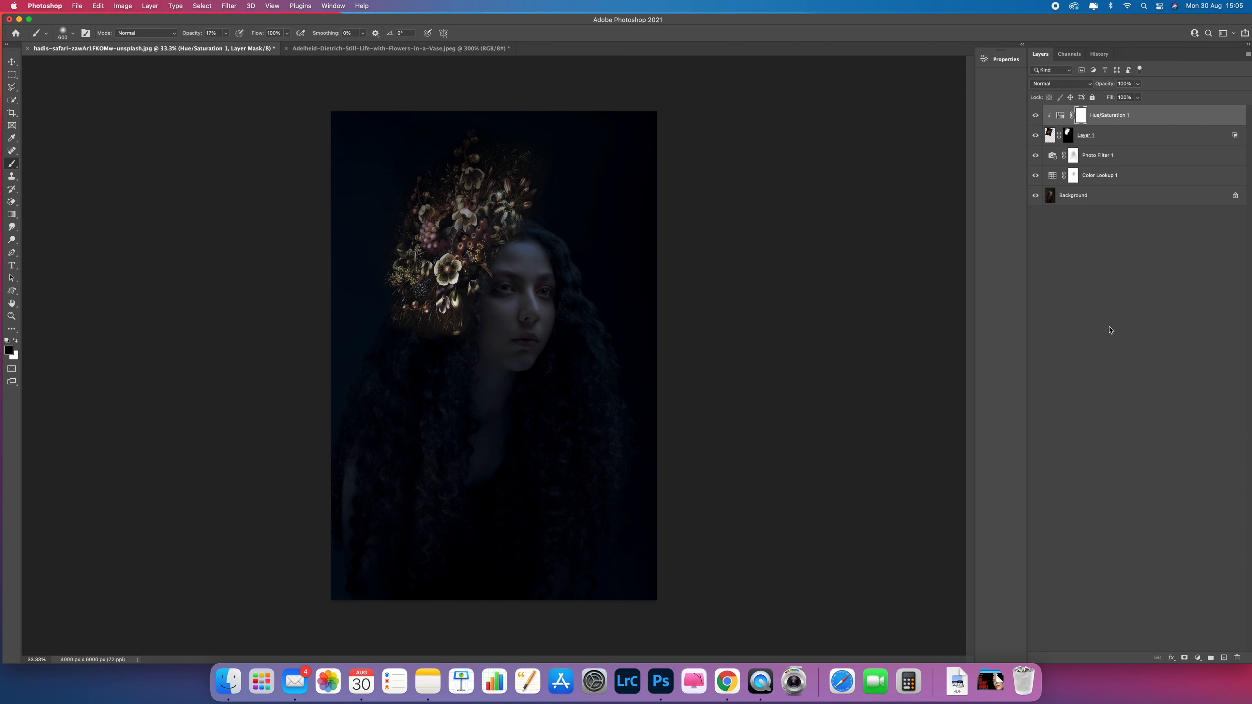
- Add a new layer at the top of the stack and create a Gradient Fill there
left_click(1224, 659)
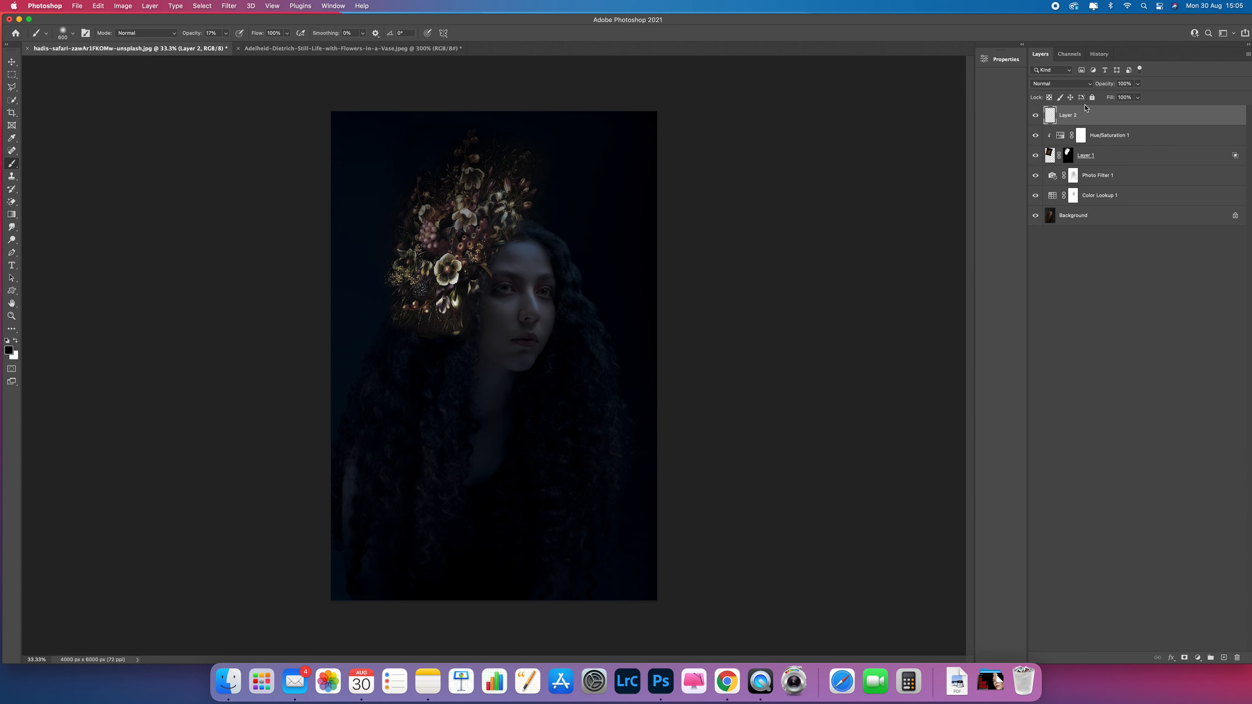
left_click(1198, 658)
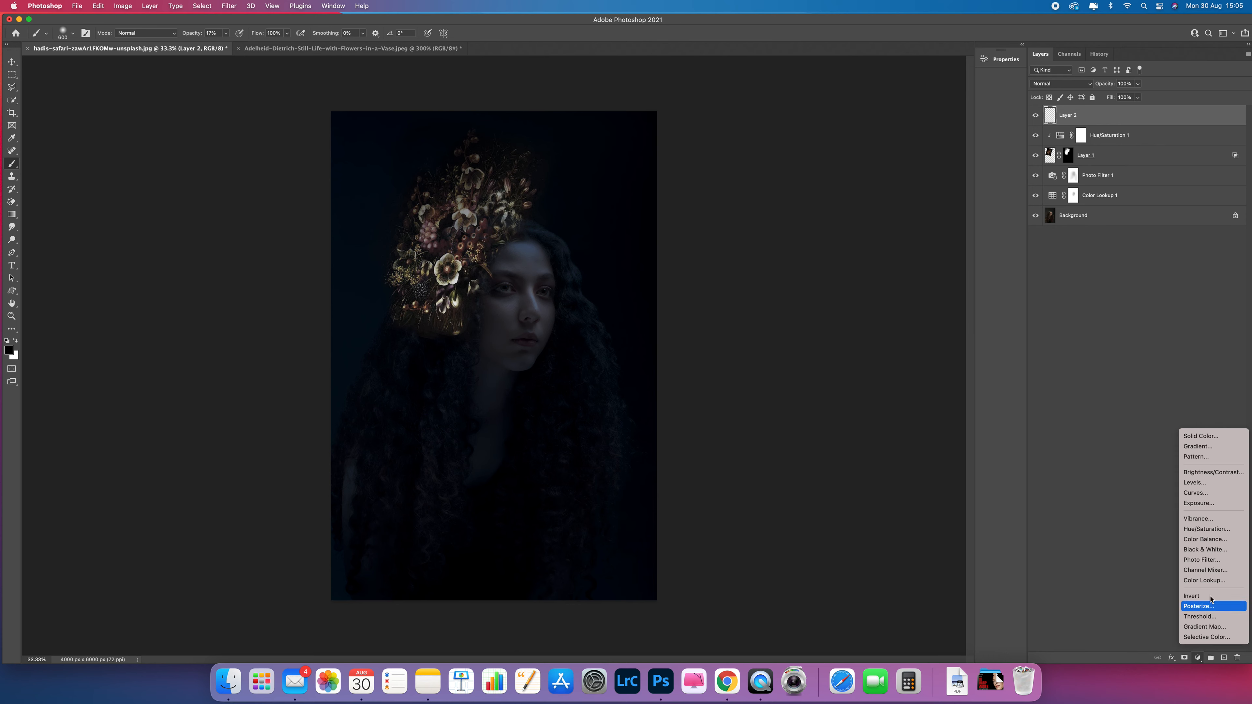
left_click(1211, 447)
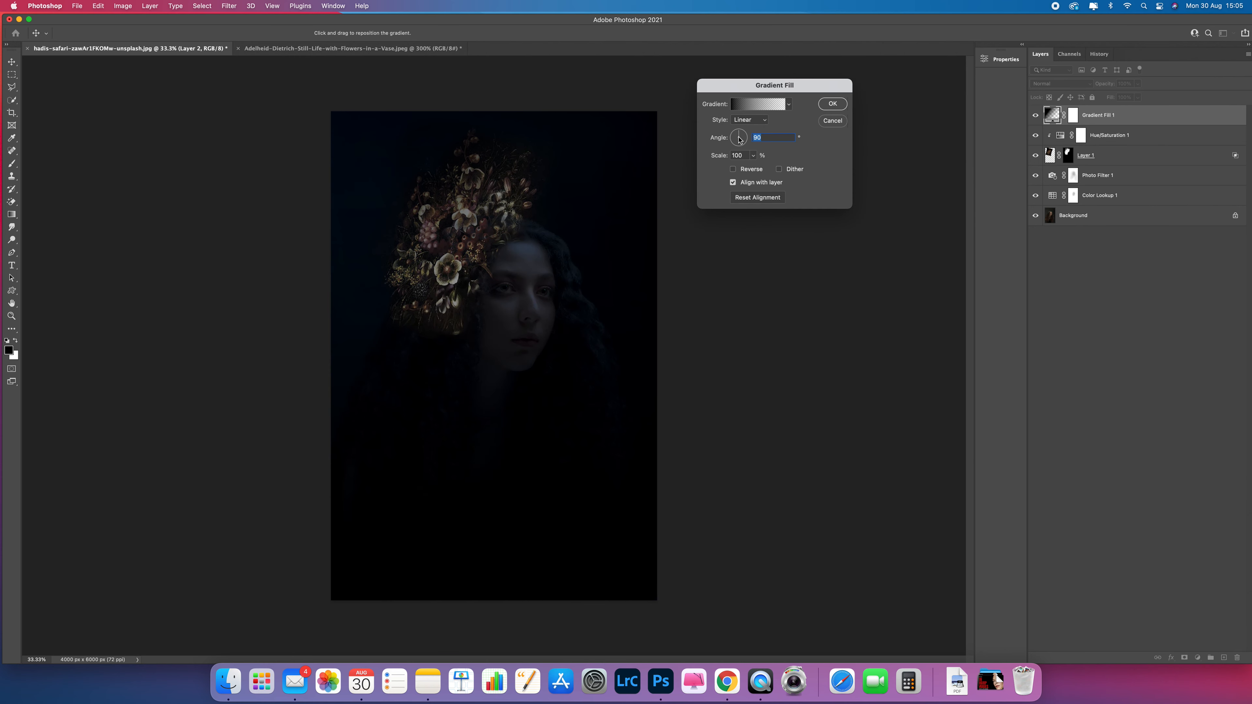
- Try the Radial style for the gradient fill and return it to Linear
left_click(754, 120)
left_click(761, 130)
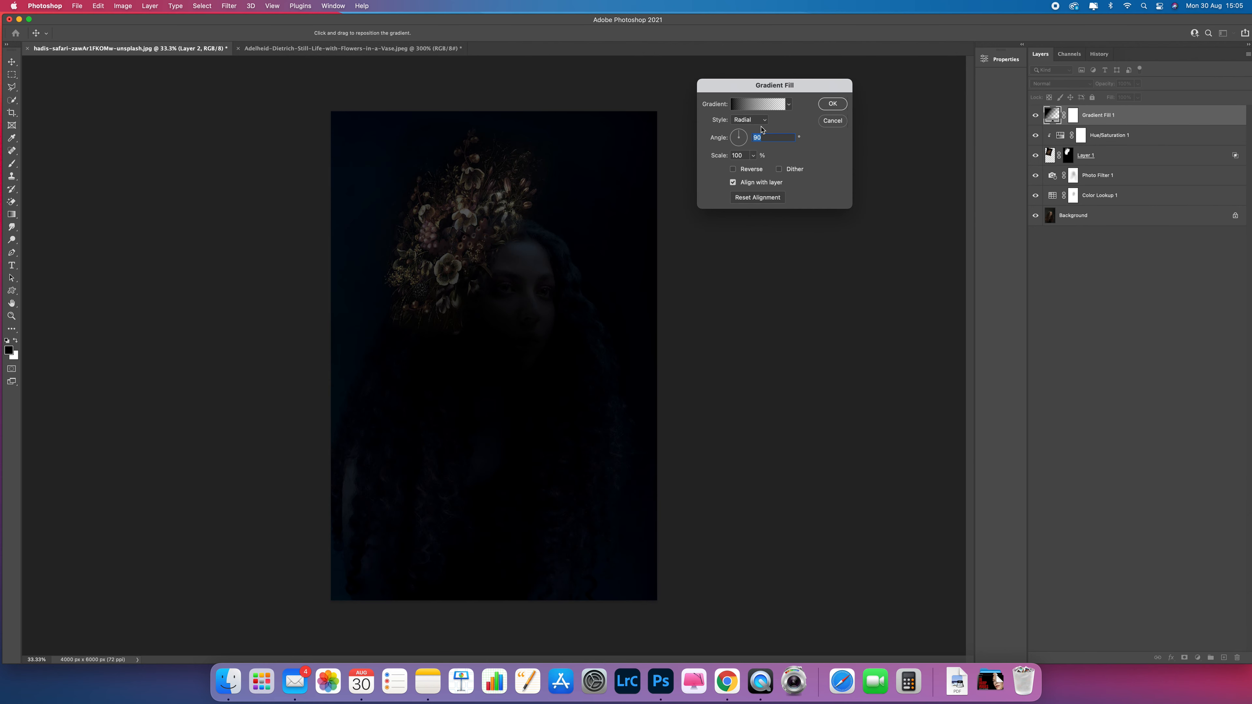
left_click(761, 121)
left_click(758, 110)
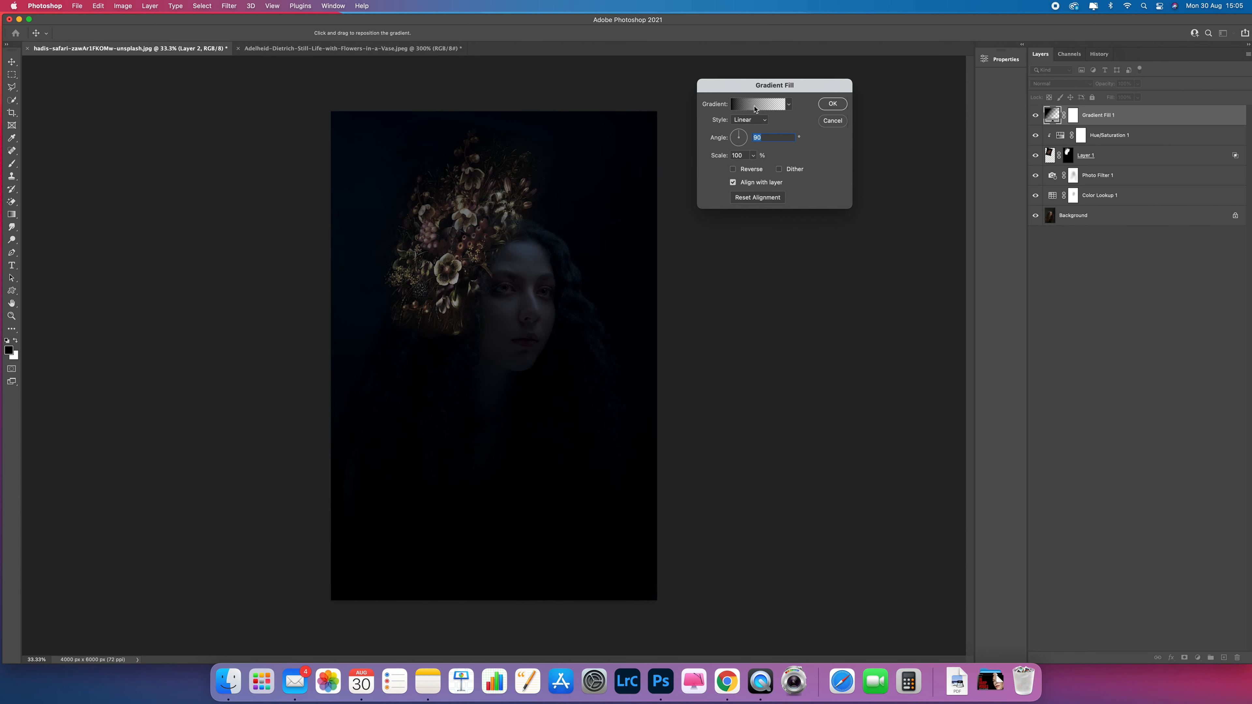
- Set the gradient fill's scale to 122% and its angle to 25.73°
left_click(756, 156)
left_click(756, 170)
left_click_drag(758, 171, 746, 138)
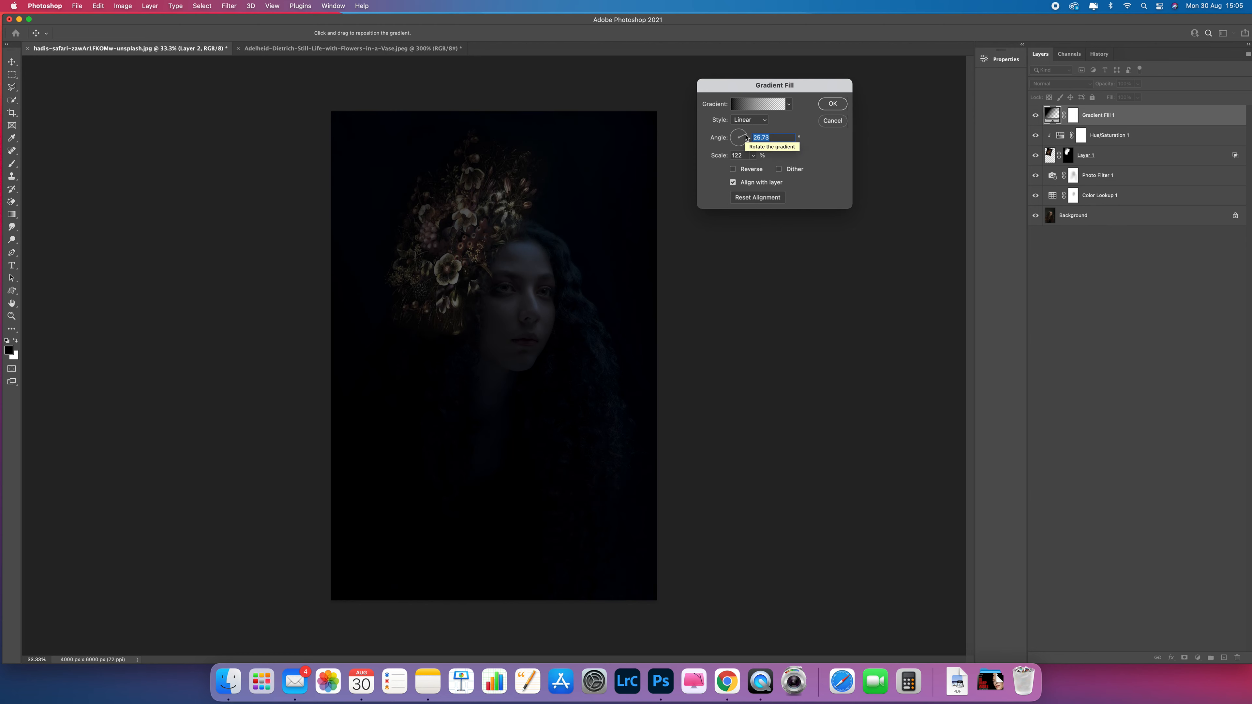
- Try a dark red (#6b1515) for the gradient's starting color stop, then discard it and keep black
left_click(737, 106)
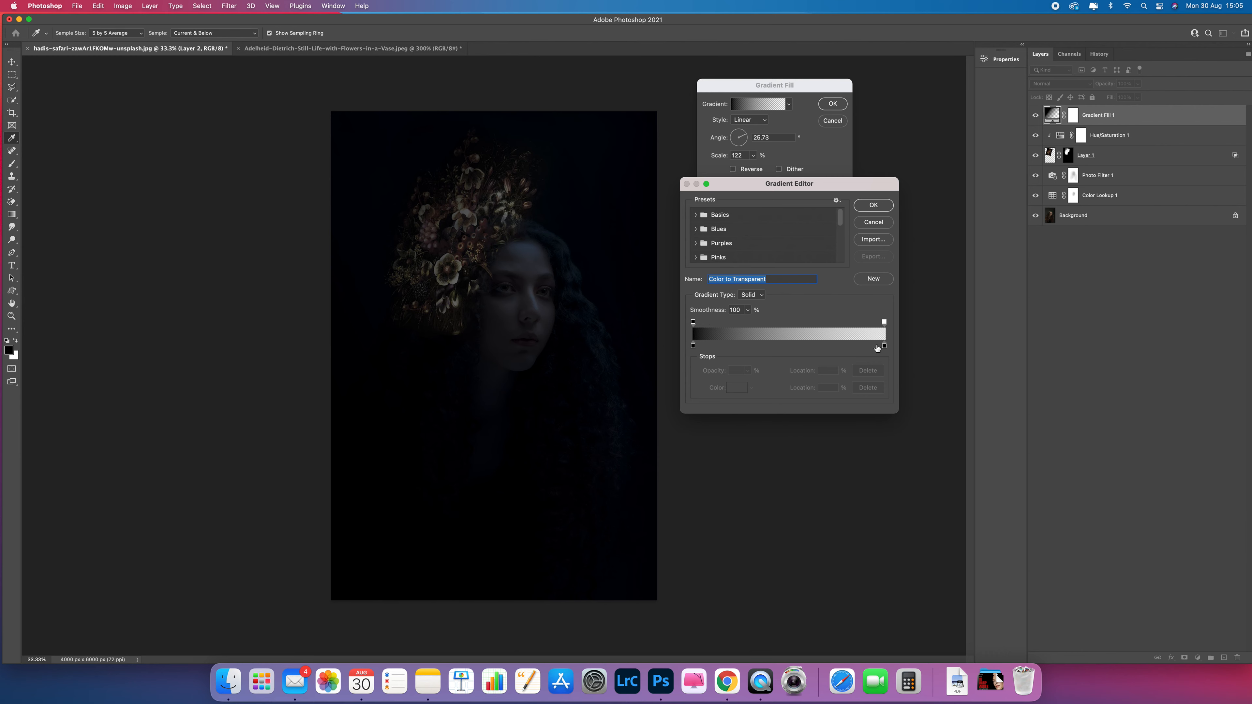
left_click(694, 347)
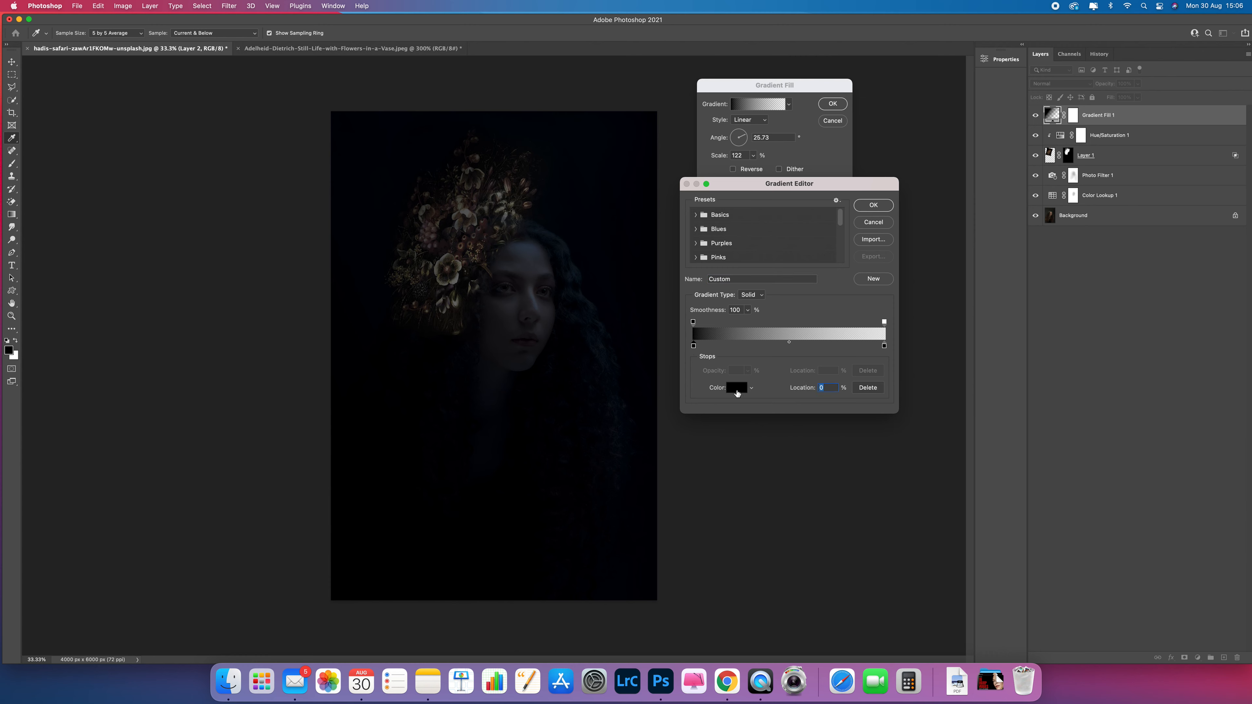
left_click(737, 388)
left_click(786, 146)
left_click_drag(786, 146, 785, 173)
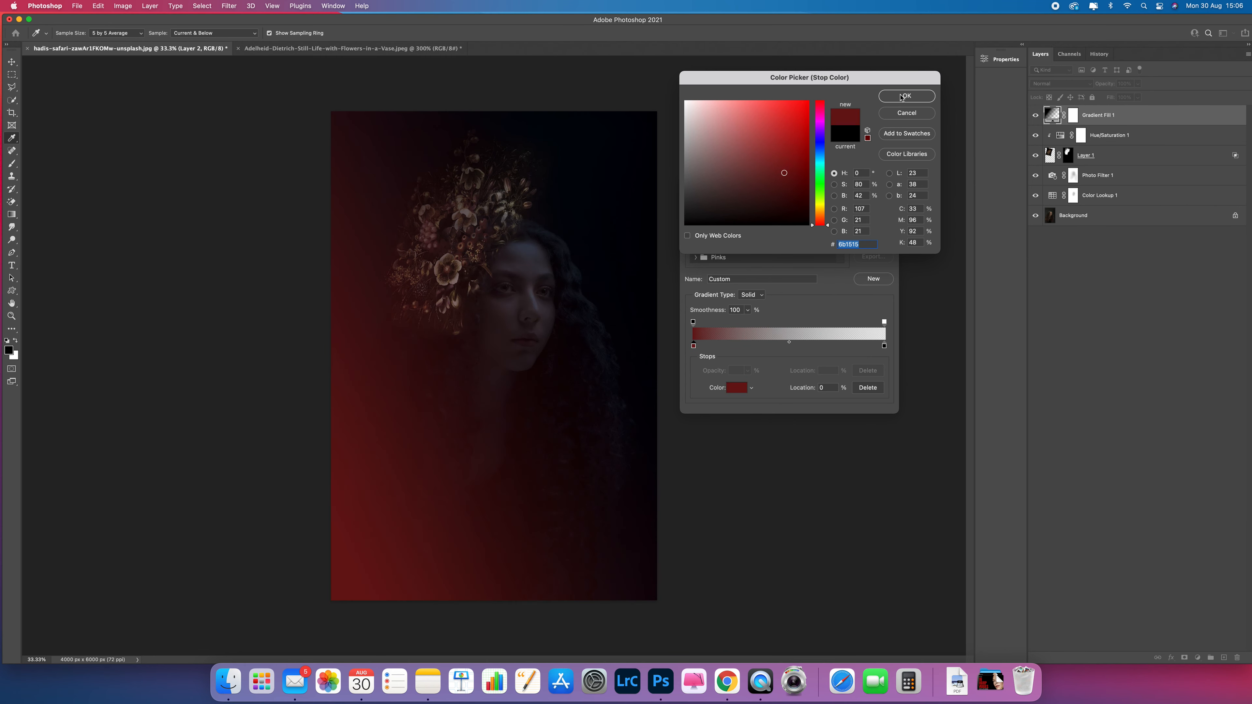
left_click(907, 113)
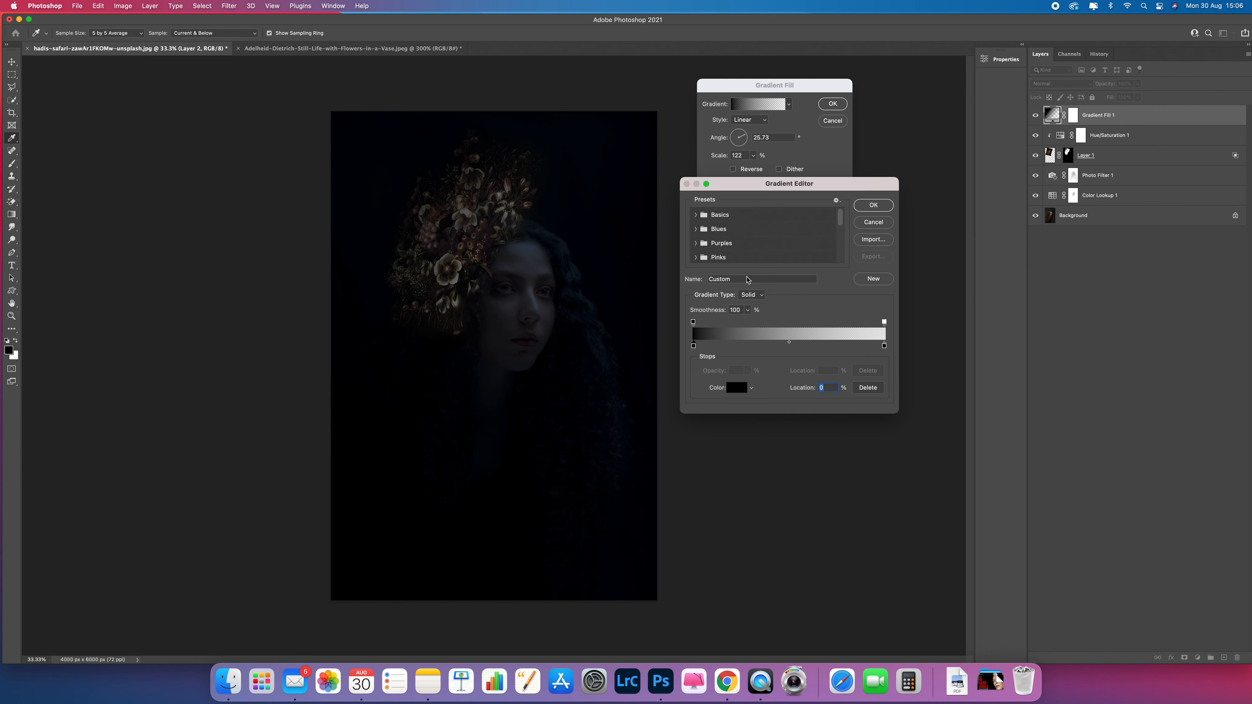
left_click(873, 205)
- Set the gradient fill's scale to 429% and its angle to 148.37°, and apply it
left_click(754, 156)
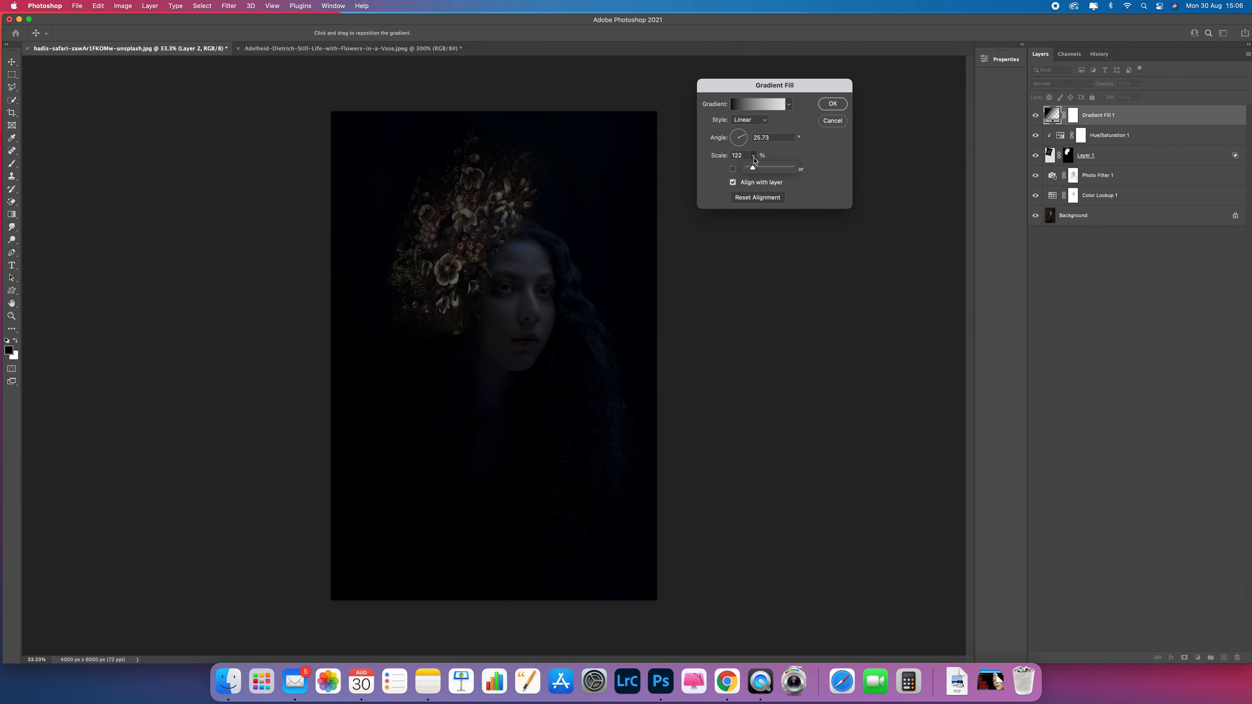
left_click_drag(752, 168, 765, 168)
mouse_move(745, 139)
left_mouse_down()
mouse_move(747, 114)
mouse_move(740, 148)
mouse_move(732, 134)
left_mouse_up()
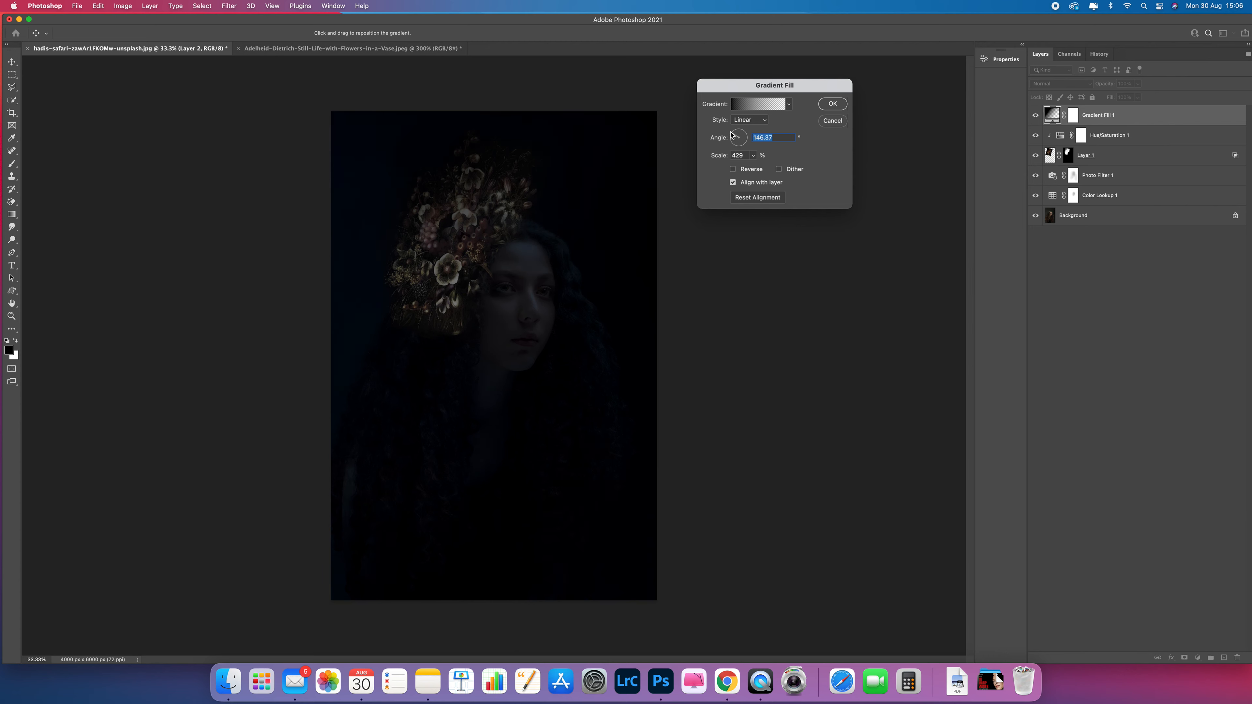
left_click(833, 104)
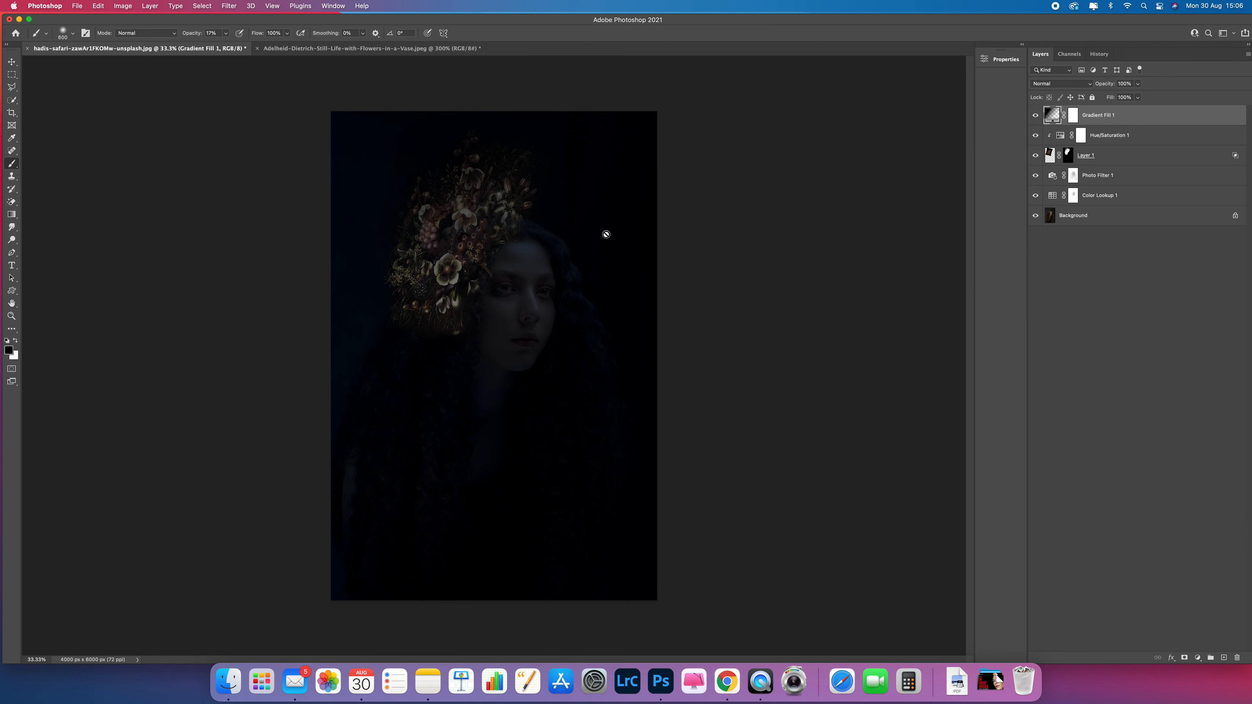
- Compare the image with the Gradient Fill 1 layer mask inverted and restored to white
left_click(1072, 118)
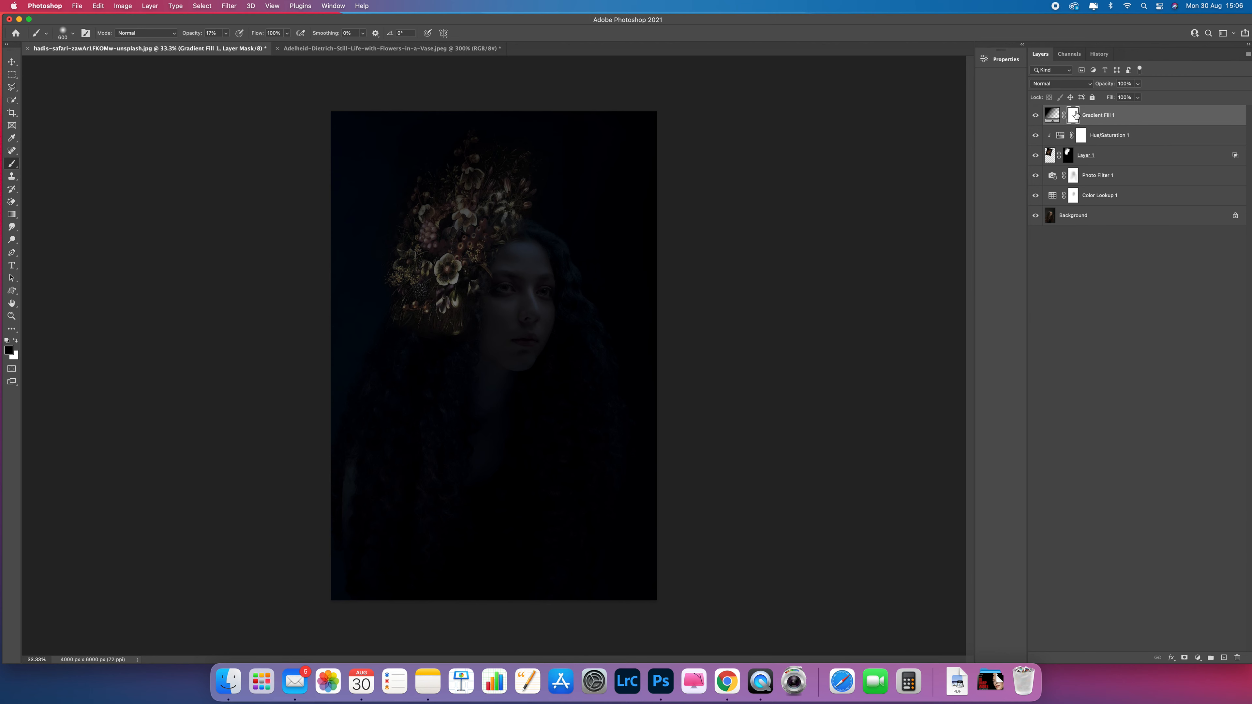
key("super+i")
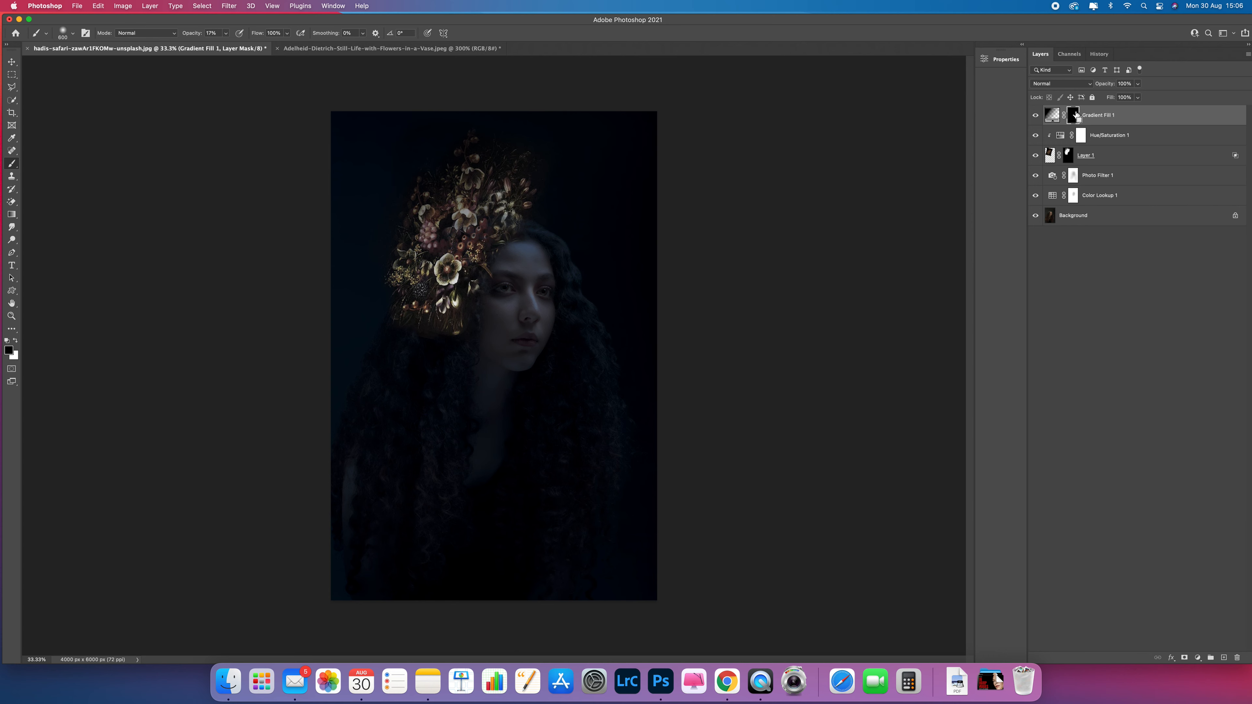
key("super+i")
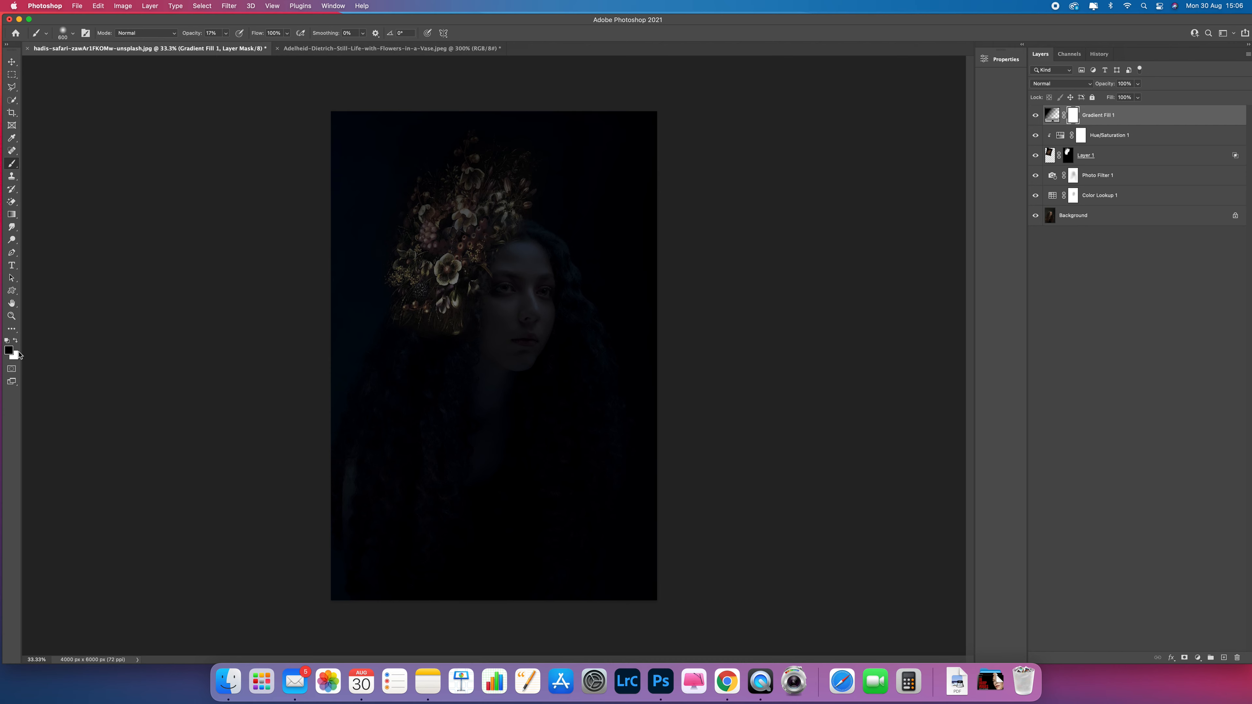
- Paint black at 17% brush opacity on the Gradient Fill 1 mask over the face and neck, enlarging the brush to 1100
mouse_move(530, 295)
left_mouse_down()
mouse_move(538, 261)
mouse_move(508, 322)
mouse_move(529, 302)
mouse_move(524, 339)
mouse_move(532, 274)
mouse_move(535, 346)
mouse_move(569, 225)
mouse_move(535, 210)
mouse_move(524, 234)
mouse_move(532, 203)
mouse_move(586, 232)
mouse_move(533, 230)
mouse_move(525, 218)
mouse_move(504, 314)
mouse_move(501, 212)
left_mouse_up()
key("super+equal")
left_click(533, 203)
mouse_move(586, 202)
left_mouse_down()
mouse_move(626, 470)
mouse_move(587, 192)
left_mouse_up()
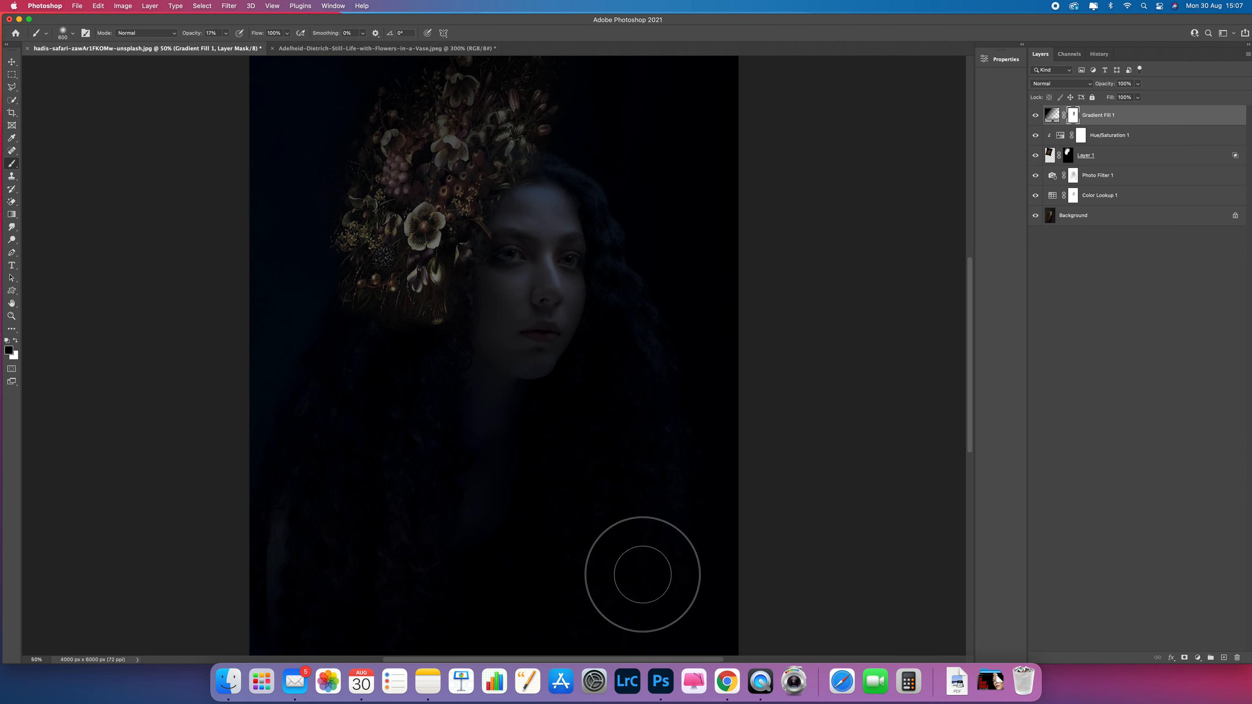
mouse_move(547, 241)
left_mouse_down()
mouse_move(514, 261)
mouse_move(507, 369)
mouse_move(530, 375)
mouse_move(558, 336)
mouse_move(451, 380)
mouse_move(344, 392)
mouse_move(471, 467)
left_mouse_up()
key("bracketright")
key("bracketright")
key("bracketright")
key("bracketright")
key("bracketright")
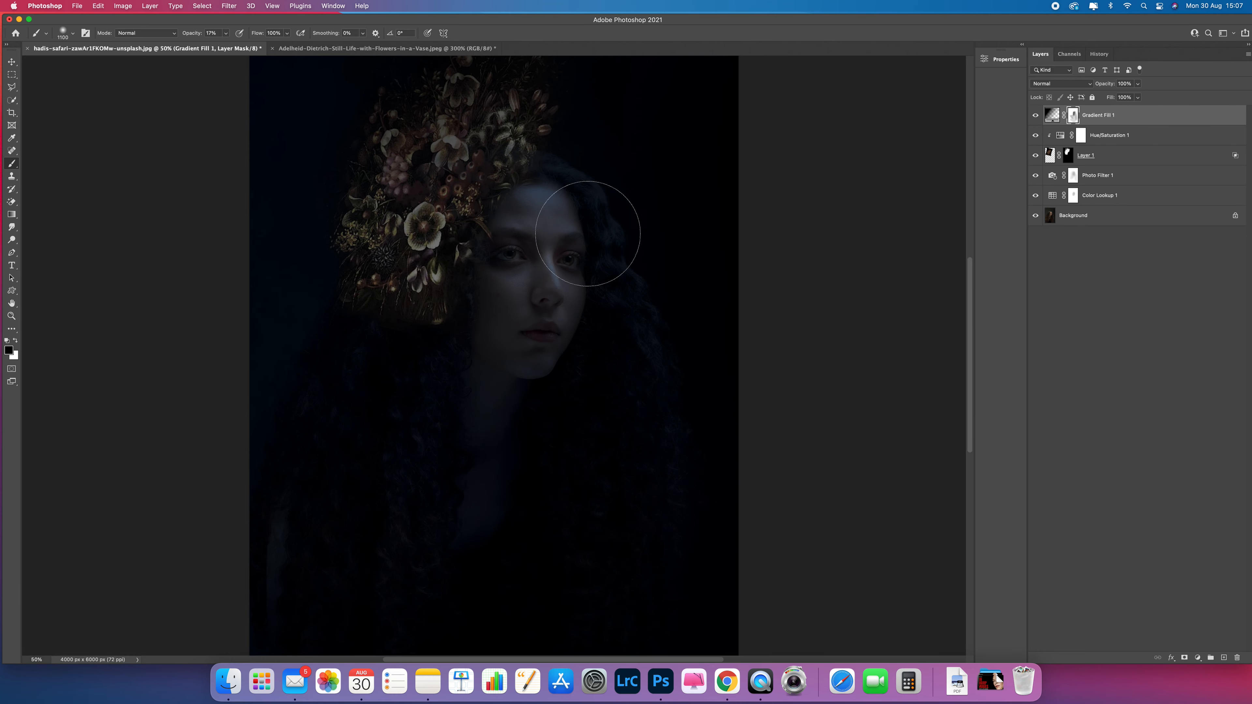
- Dab black over both eyes on the Gradient Fill 1 mask with a size 250 brush at 100% opacity
key("super+equal")
key("super+equal")
key("super+equal")
key("super+equal")
key("super+equal")
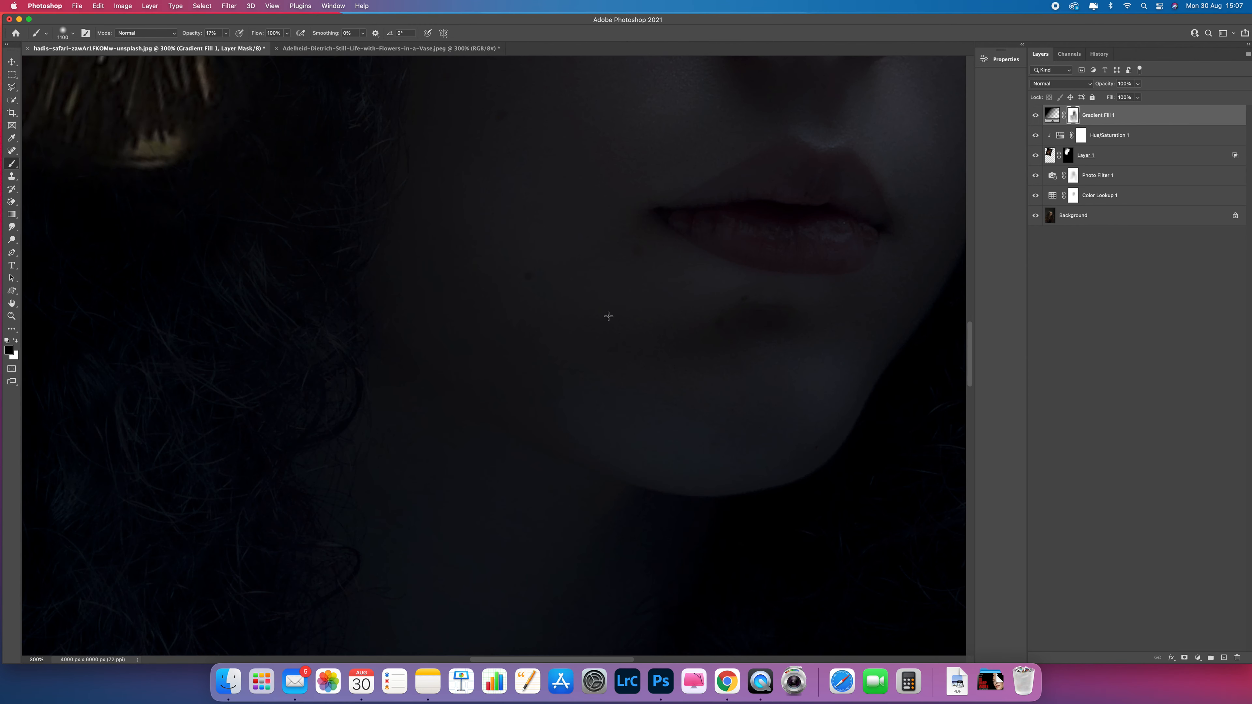
left_click_drag(676, 108, 545, 517)
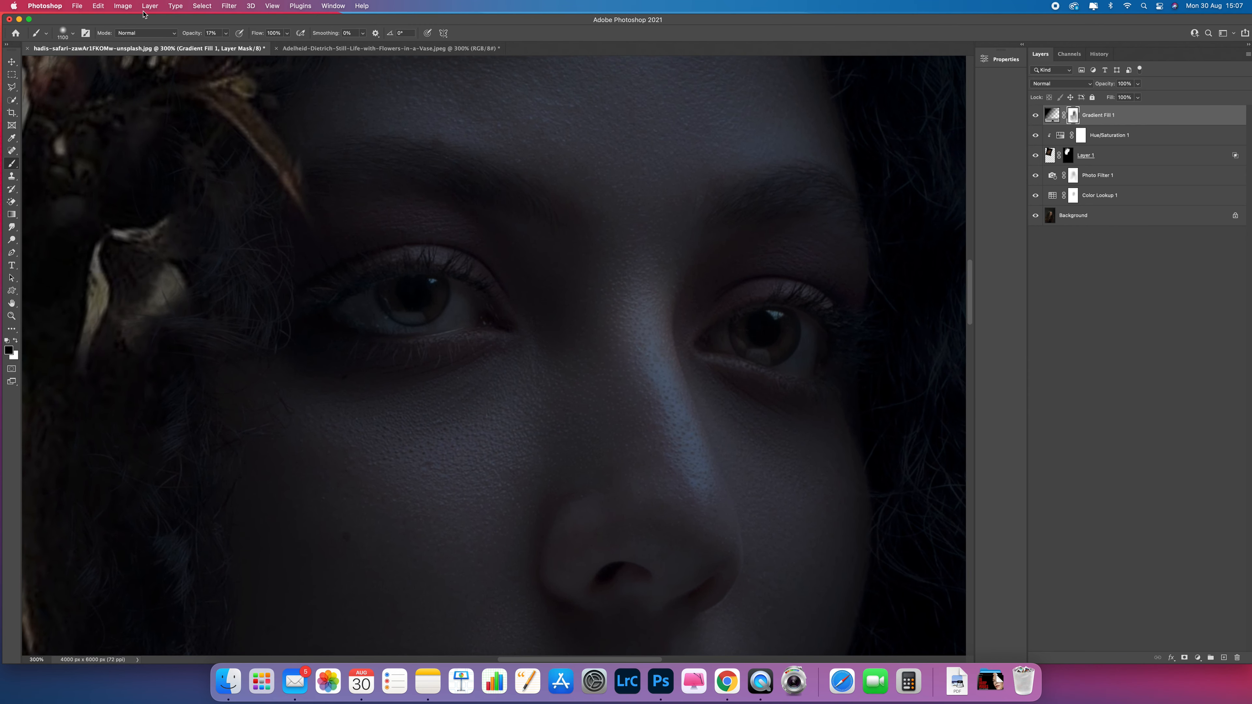
left_click_drag(225, 34, 331, 87)
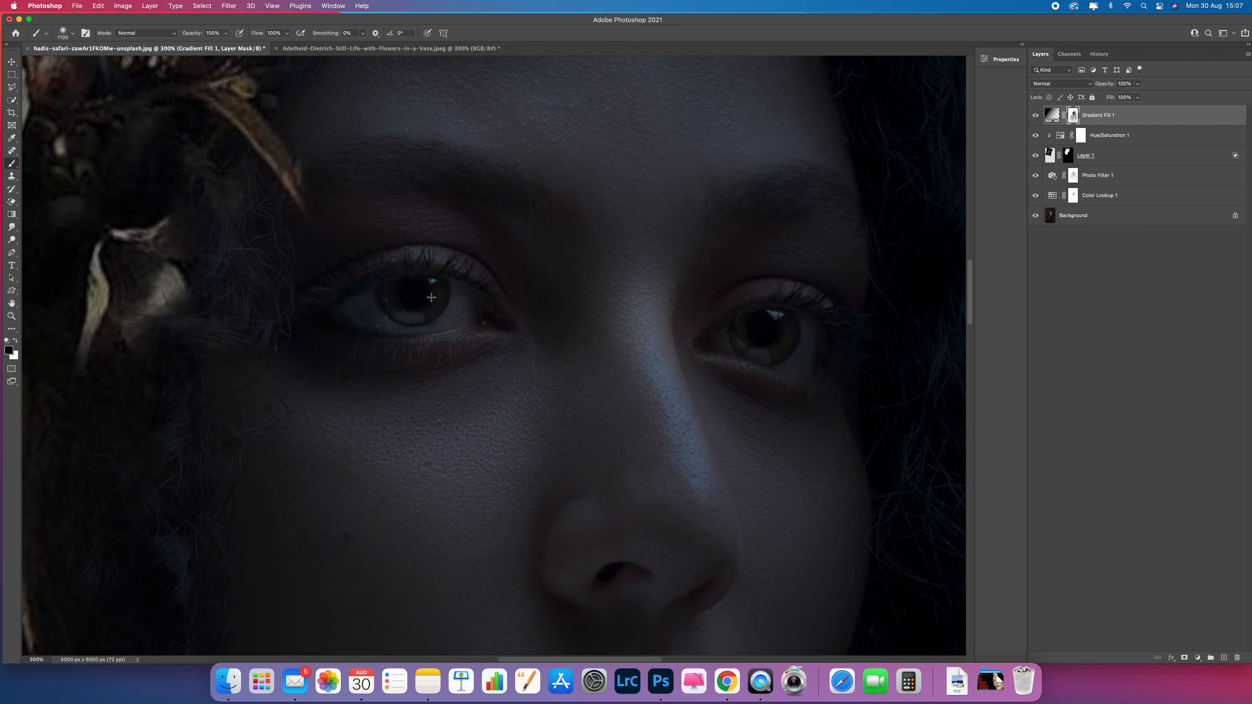
key("super+minus")
key("super+minus")
key("super+minus")
key("bracketleft")
key("bracketleft")
key("bracketleft")
key("bracketleft")
key("bracketleft")
key("bracketleft")
key("bracketleft")
key("bracketleft")
key("bracketleft")
key("bracketleft")
key("bracketleft")
key("bracketleft")
left_click(558, 354)
left_click(476, 341)
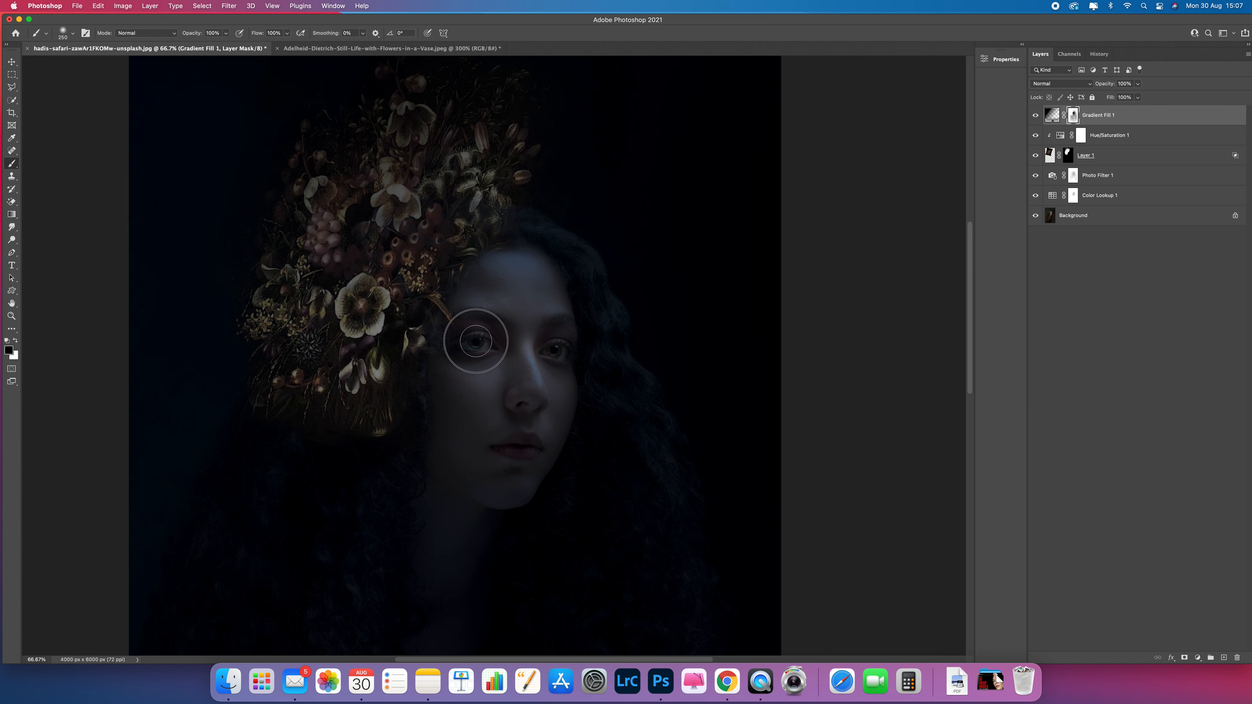
left_click(462, 317)
- Paint black on the Gradient Fill 1 mask over the curls beside the face and along the jaw
mouse_move(580, 258)
left_mouse_down()
mouse_move(673, 482)
mouse_move(583, 263)
mouse_move(563, 224)
mouse_move(613, 335)
mouse_move(551, 233)
mouse_move(604, 293)
mouse_move(675, 521)
left_mouse_up()
key("space")
left_click_drag(626, 356, 624, 354)
scroll(625, 354, "down", 5)
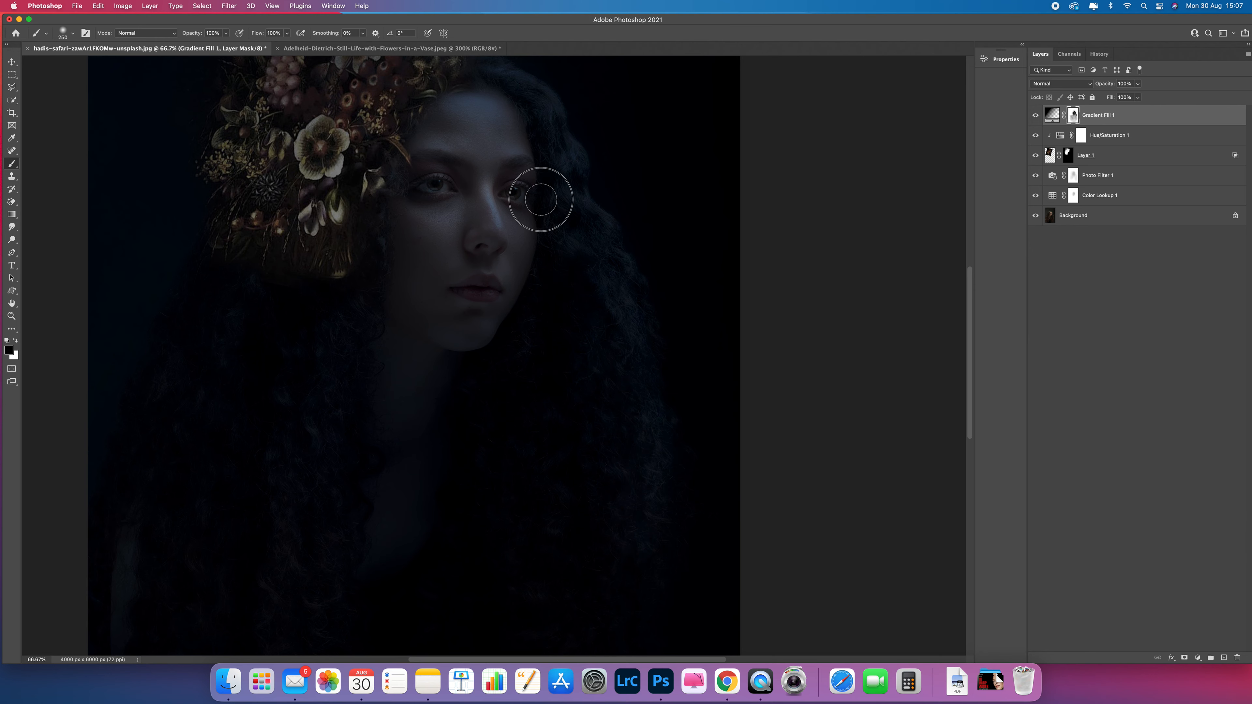
mouse_move(516, 331)
left_mouse_down()
mouse_move(442, 371)
mouse_move(359, 304)
mouse_move(422, 350)
mouse_move(384, 334)
mouse_move(446, 355)
left_mouse_up()
- Set the mask brush to 27% opacity and size 700, keeping black as the foreground color
left_click_drag(225, 33, 192, 46)
key("bracketright")
key("bracketright")
key("bracketright")
key("bracketright")
key("bracketright")
key("bracketright")
key("bracketright")
key("bracketright")
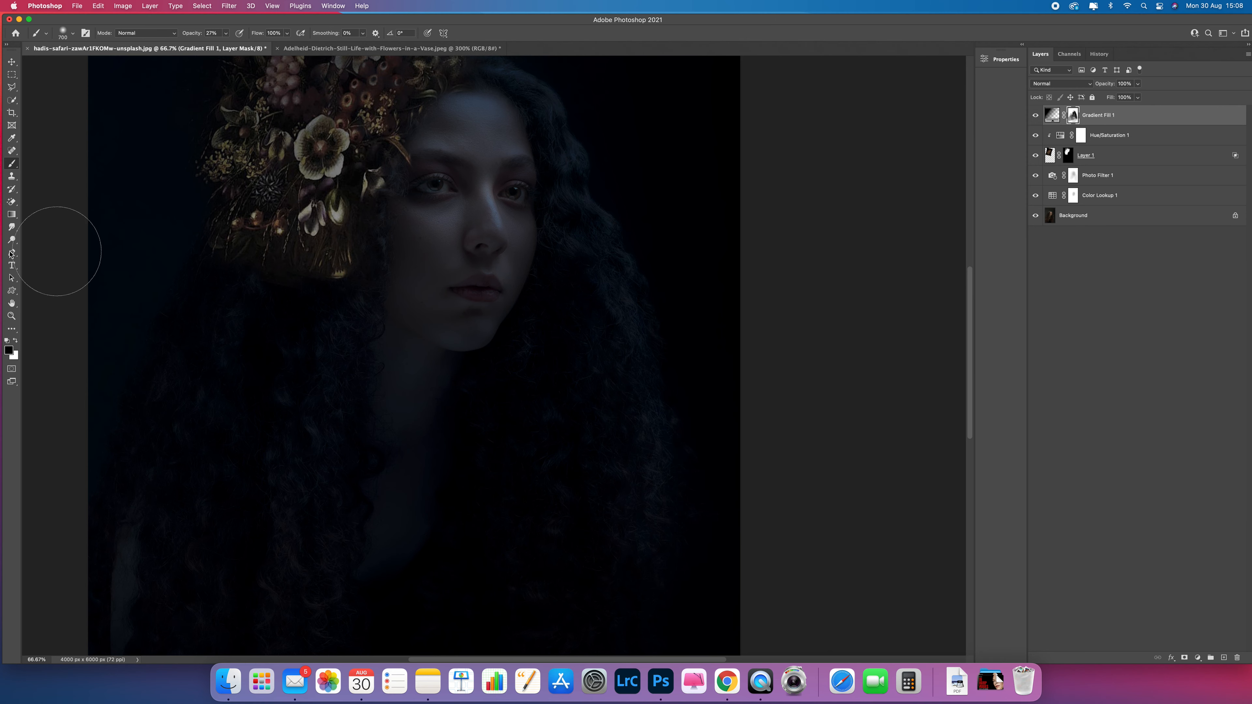
left_click(16, 341)
key("super+minus")
key("super+minus")
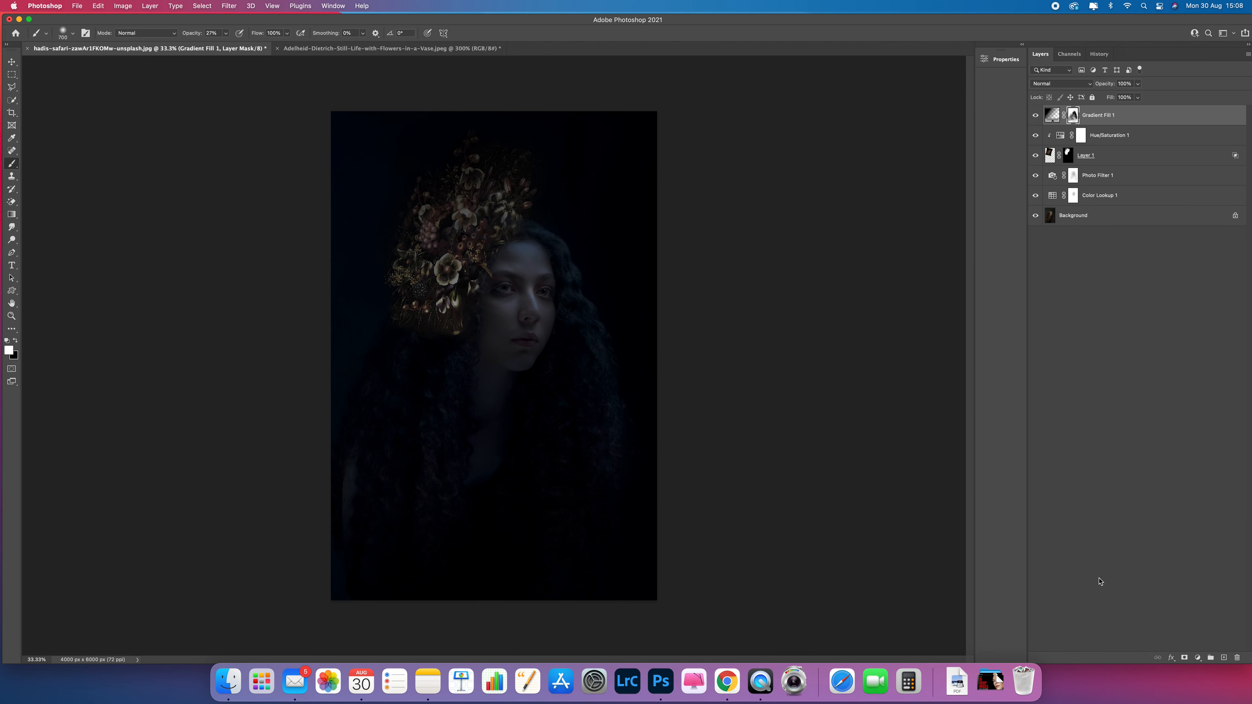
key("x")
- Add a second linear gradient fill on a new top layer with its angle set to 14.62°
left_click(1224, 657)
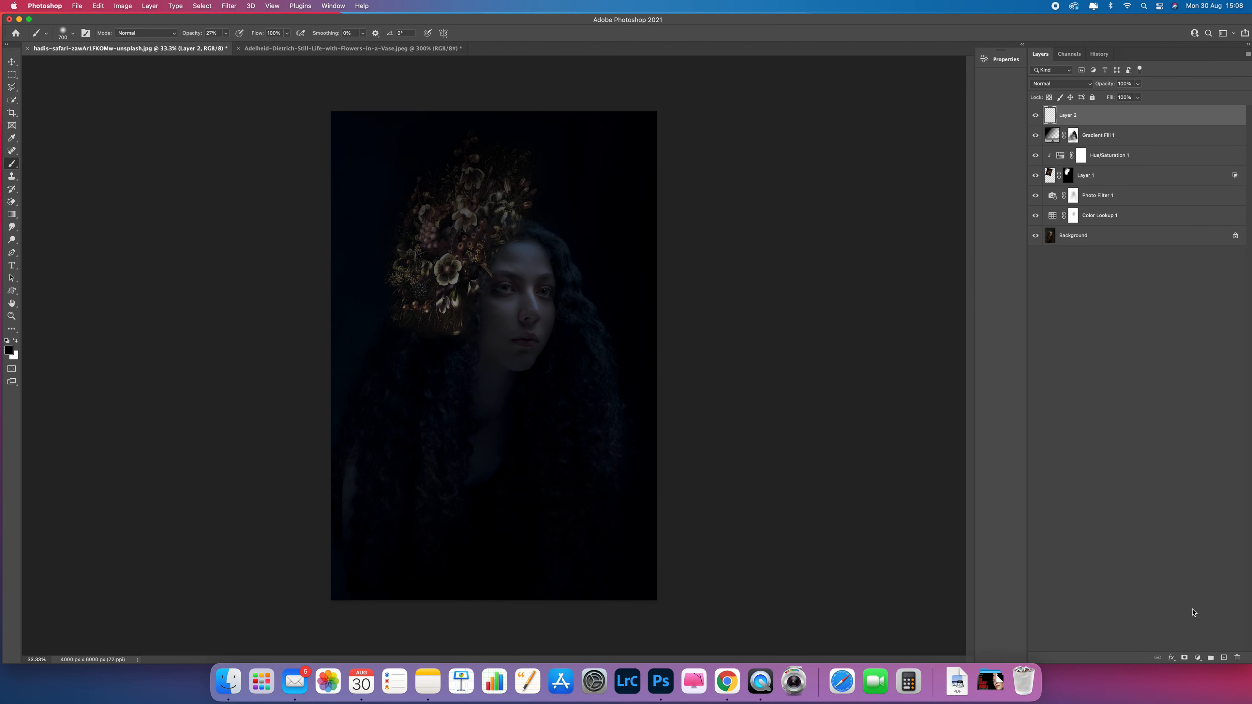
left_click(1198, 662)
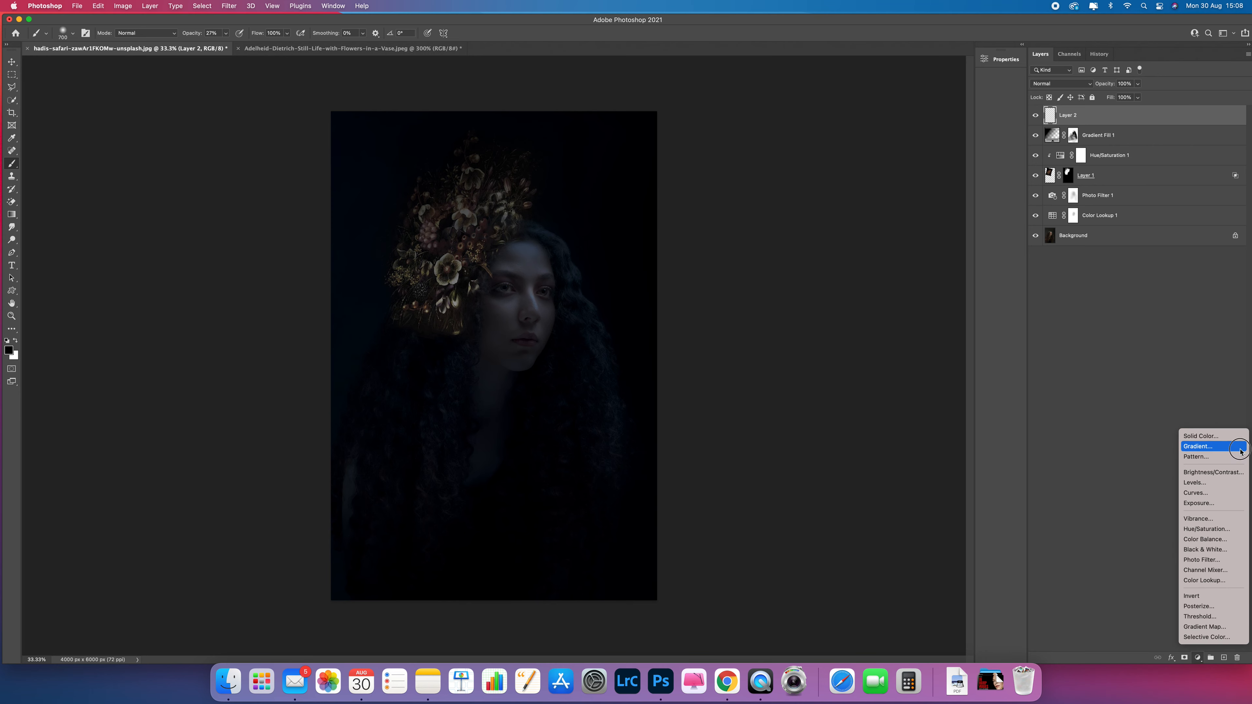
left_click(1203, 446)
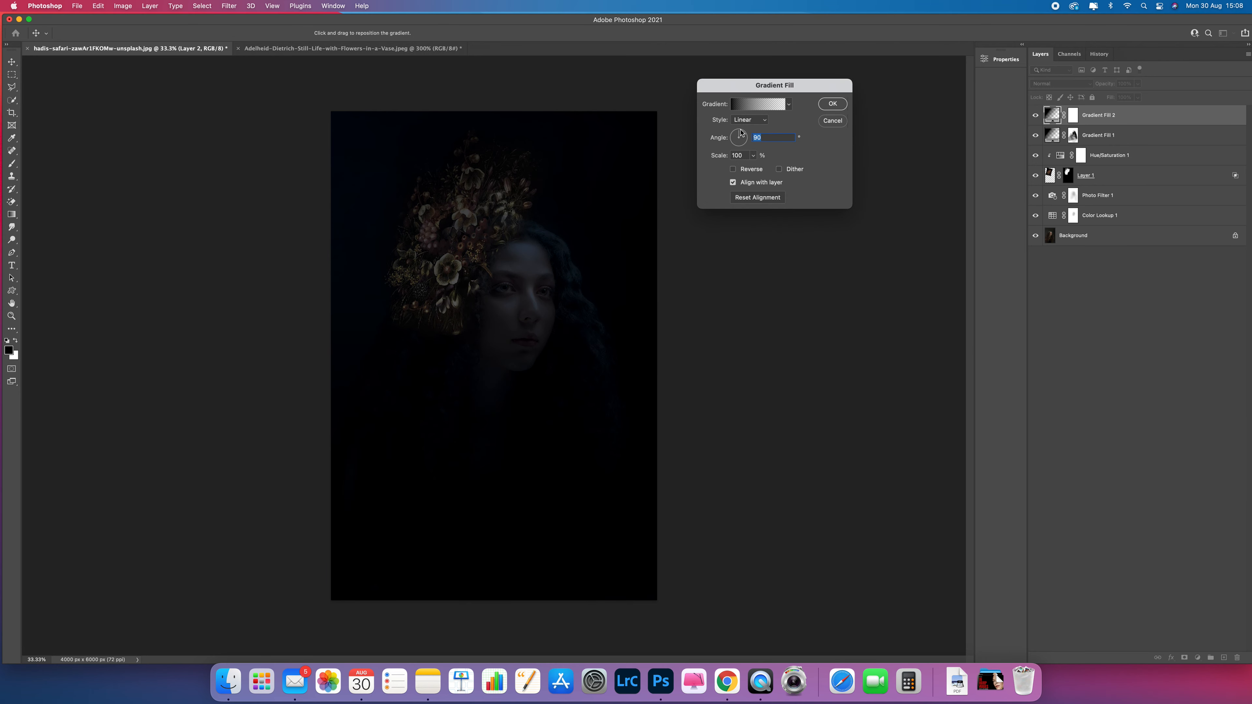
left_click(787, 105)
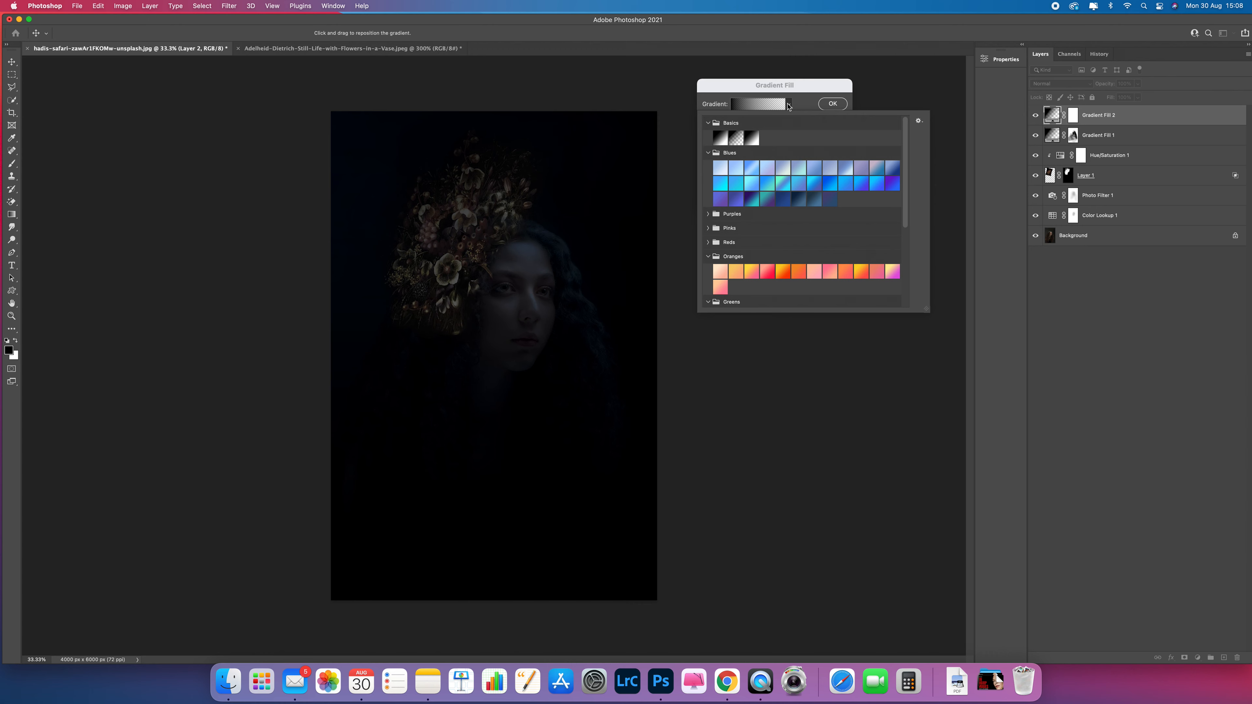
left_click(788, 105)
left_click_drag(741, 134, 744, 139)
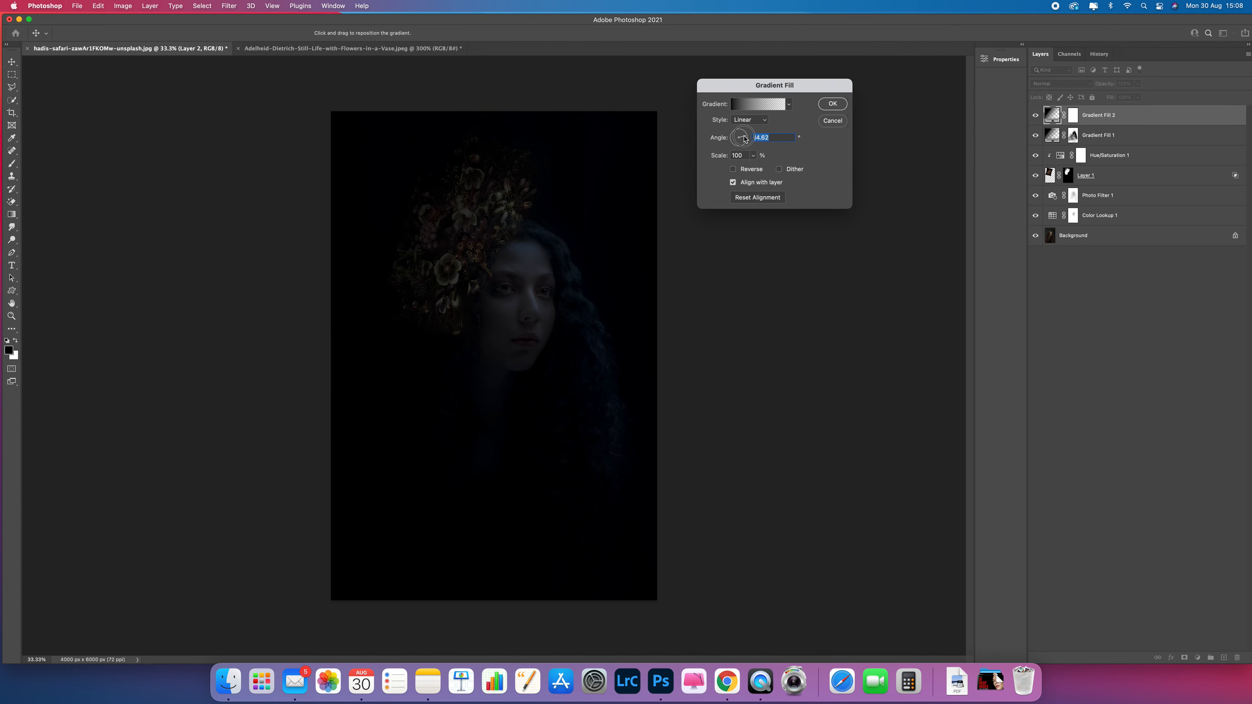
left_click(832, 104)
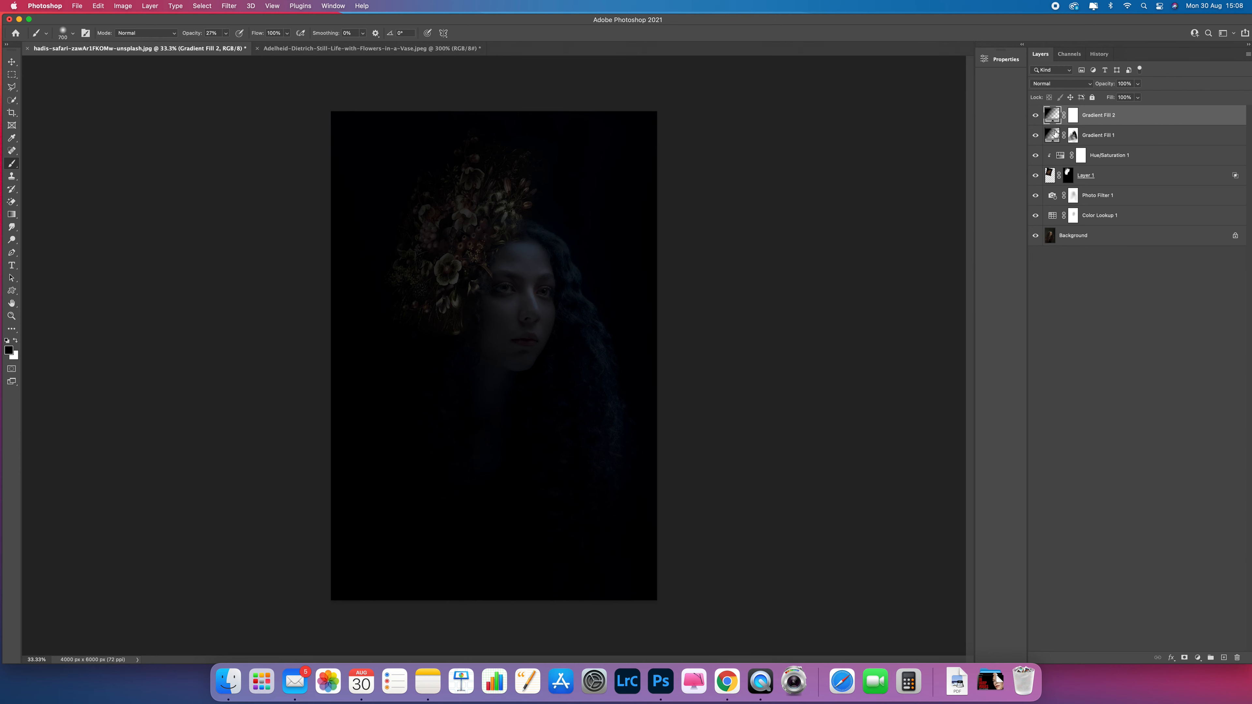
- Invert the Gradient Fill 2 layer mask to black
left_click(1072, 118)
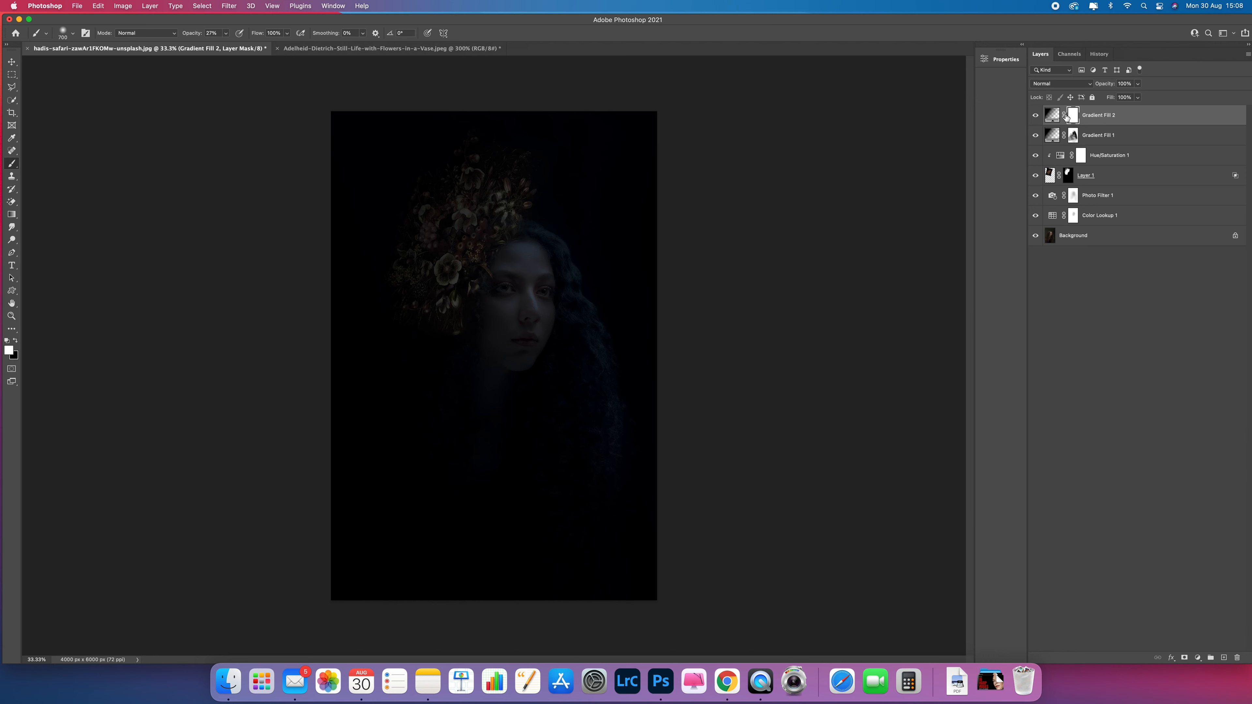
key("super+i")
key("super+i")
key("super+i")
key("super+i")
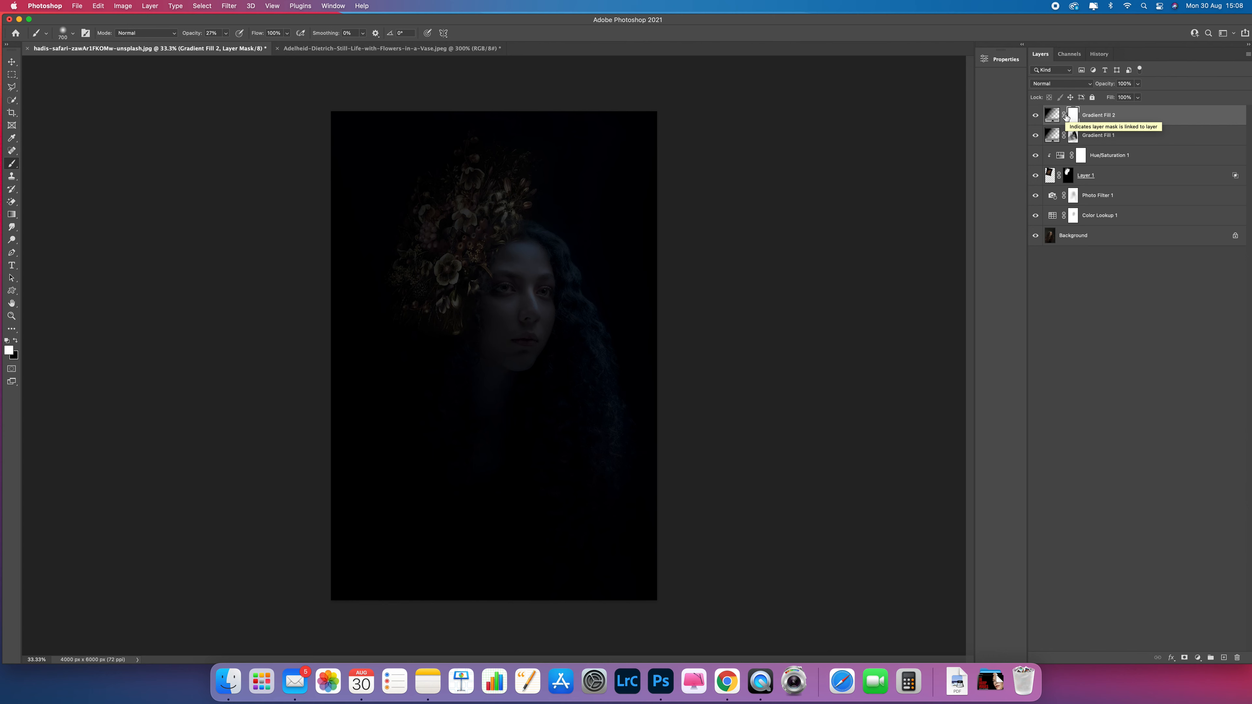
key("super+i")
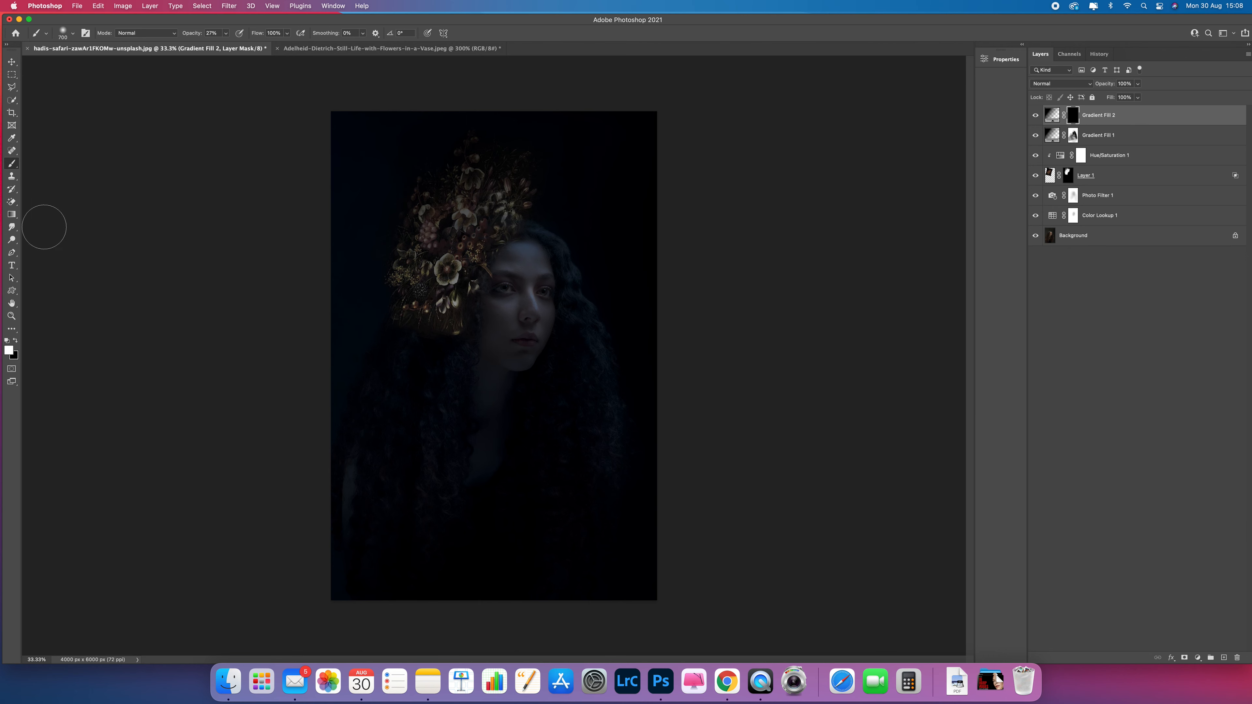
- Paint white at 27% opacity over the face on the Gradient Fill 2 mask and compare with the layer hidden and shown
mouse_move(546, 273)
left_mouse_down()
mouse_move(539, 239)
mouse_move(533, 287)
mouse_move(515, 262)
mouse_move(539, 345)
mouse_move(536, 271)
mouse_move(537, 362)
mouse_move(537, 255)
mouse_move(539, 376)
mouse_move(552, 294)
mouse_move(543, 365)
left_mouse_up()
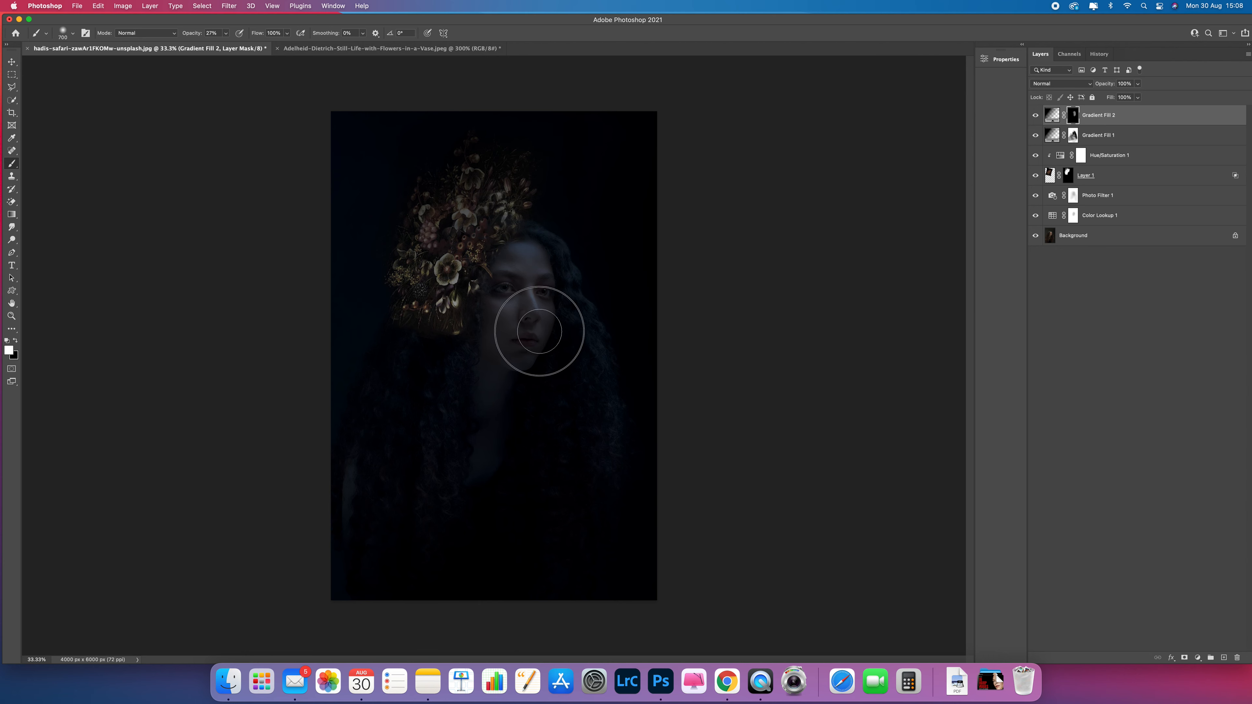
left_click(1035, 175)
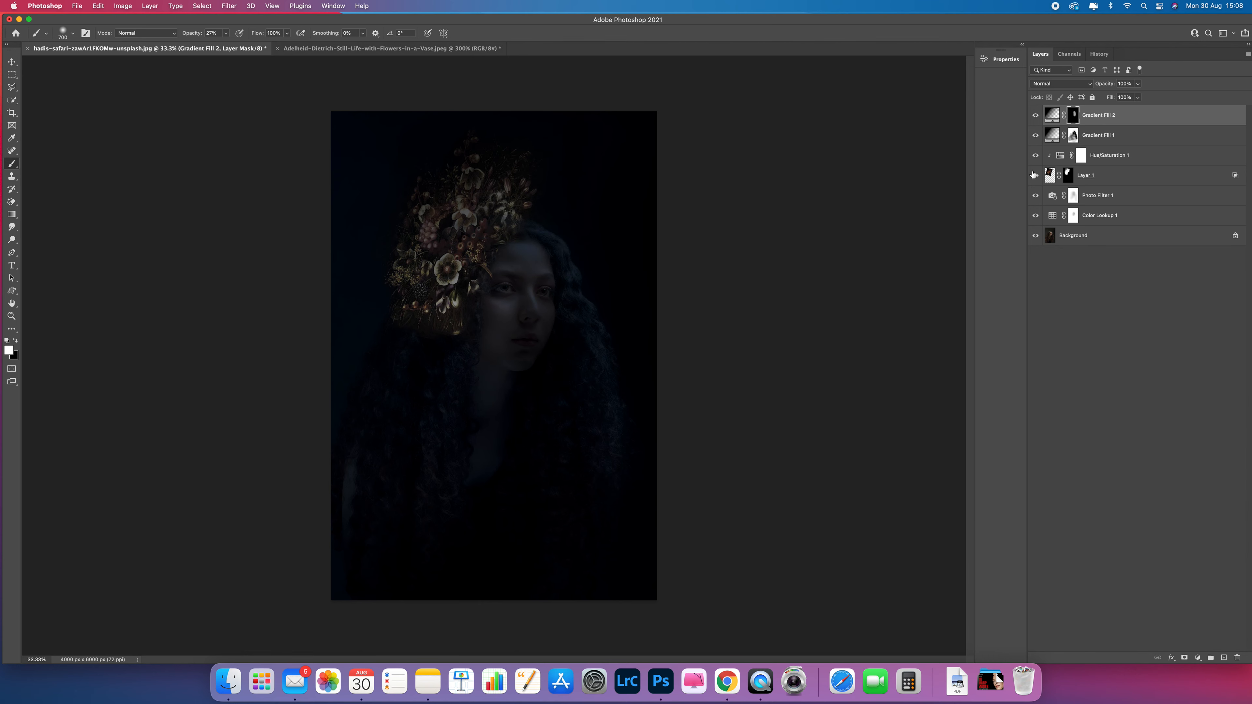
left_click(1036, 115)
left_click(1036, 116)
left_click(1036, 116)
left_click(1036, 115)
- Paint black over the face on the Gradient Fill 2 mask to reduce its darkening, and compare with the layer hidden and shown
left_click(16, 341)
mouse_move(531, 357)
left_mouse_down()
mouse_move(543, 279)
mouse_move(526, 373)
left_mouse_up()
mouse_move(546, 340)
left_mouse_down()
mouse_move(550, 261)
mouse_move(567, 303)
mouse_move(547, 340)
mouse_move(540, 227)
mouse_move(554, 341)
left_mouse_up()
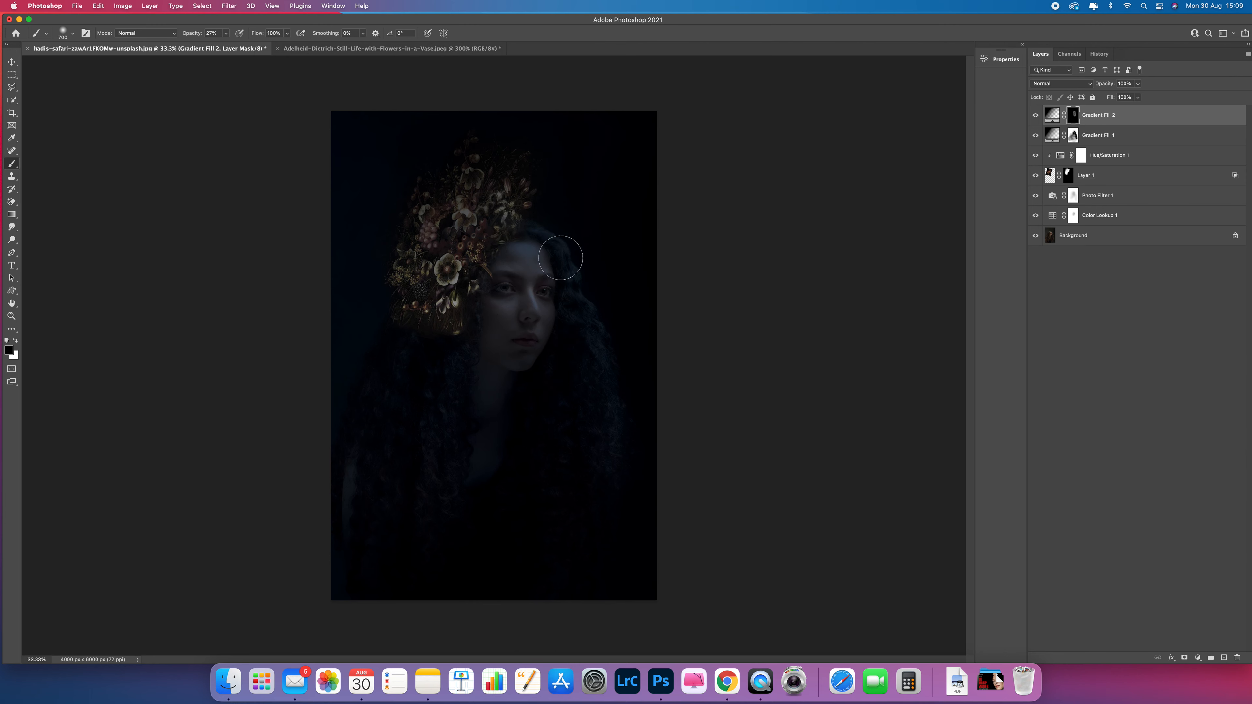
left_click(1041, 115)
left_click(1041, 115)
left_click(1041, 115)
left_click(1035, 118)
- Apply several gradients diagonally across the portrait on the Gradient Fill 2 mask with the Gradient tool
left_click(14, 215)
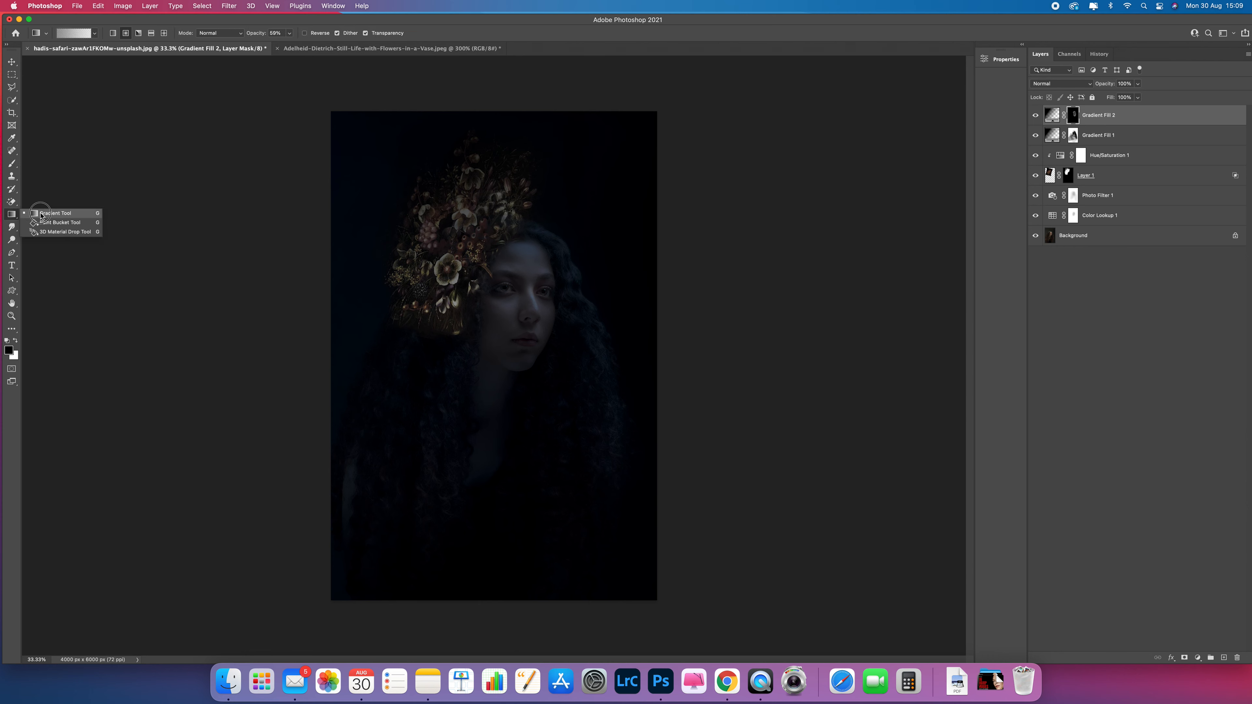
left_click(41, 216)
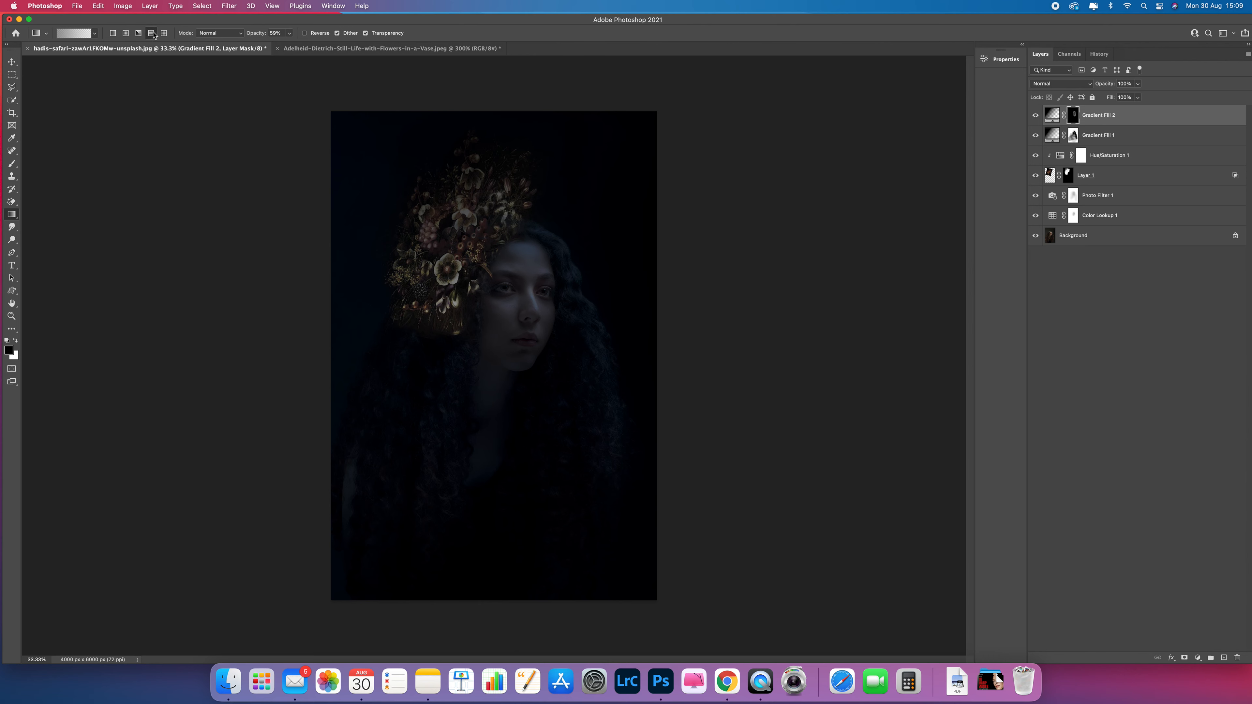
left_click_drag(569, 457, 410, 328)
left_click_drag(399, 266, 553, 403)
left_click_drag(505, 267, 594, 423)
- Add a new top layer and try a black radial gradient over the figure, undoing the gradient
left_click(1224, 658)
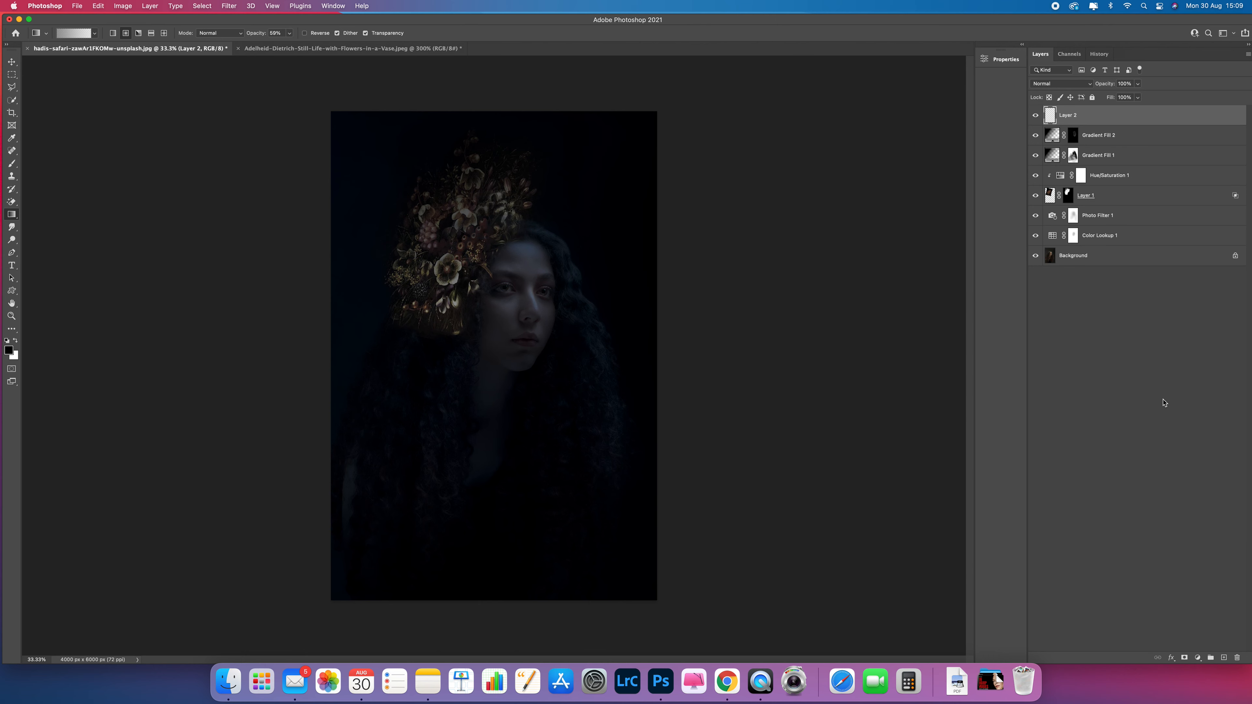
mouse_move(488, 314)
left_mouse_down()
mouse_move(588, 178)
mouse_move(421, 400)
left_mouse_up()
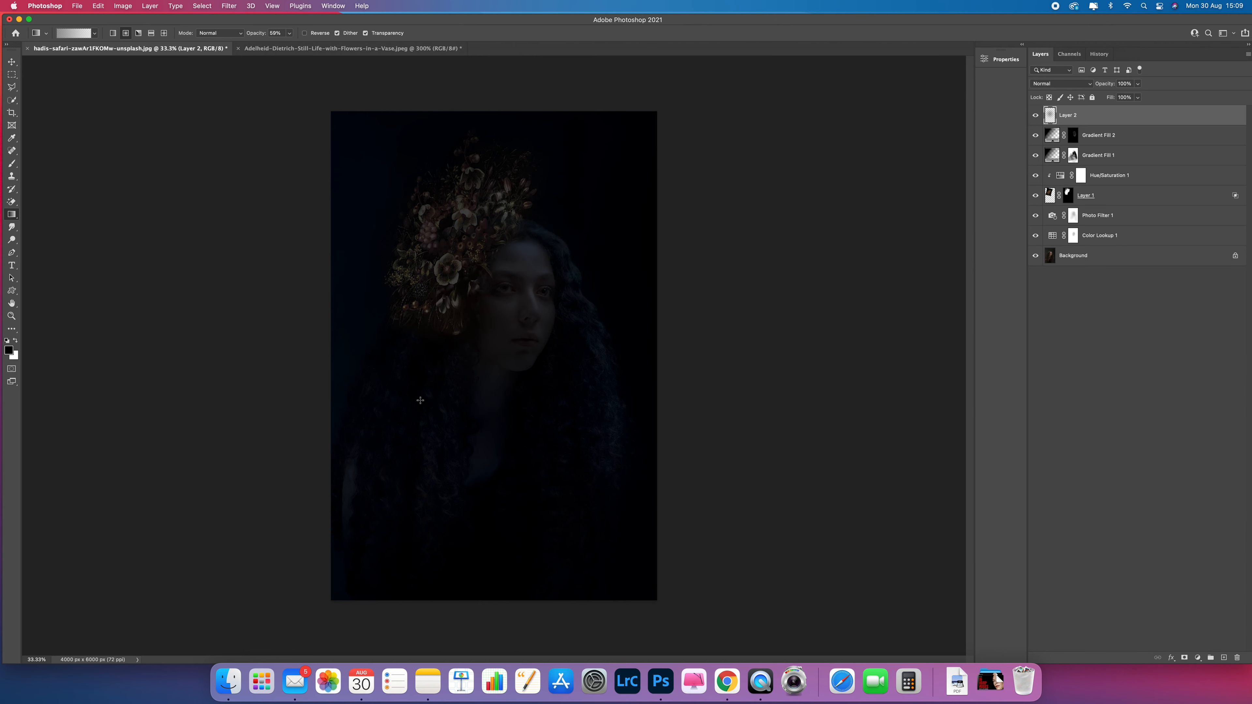
key("super+z")
key("super+z")
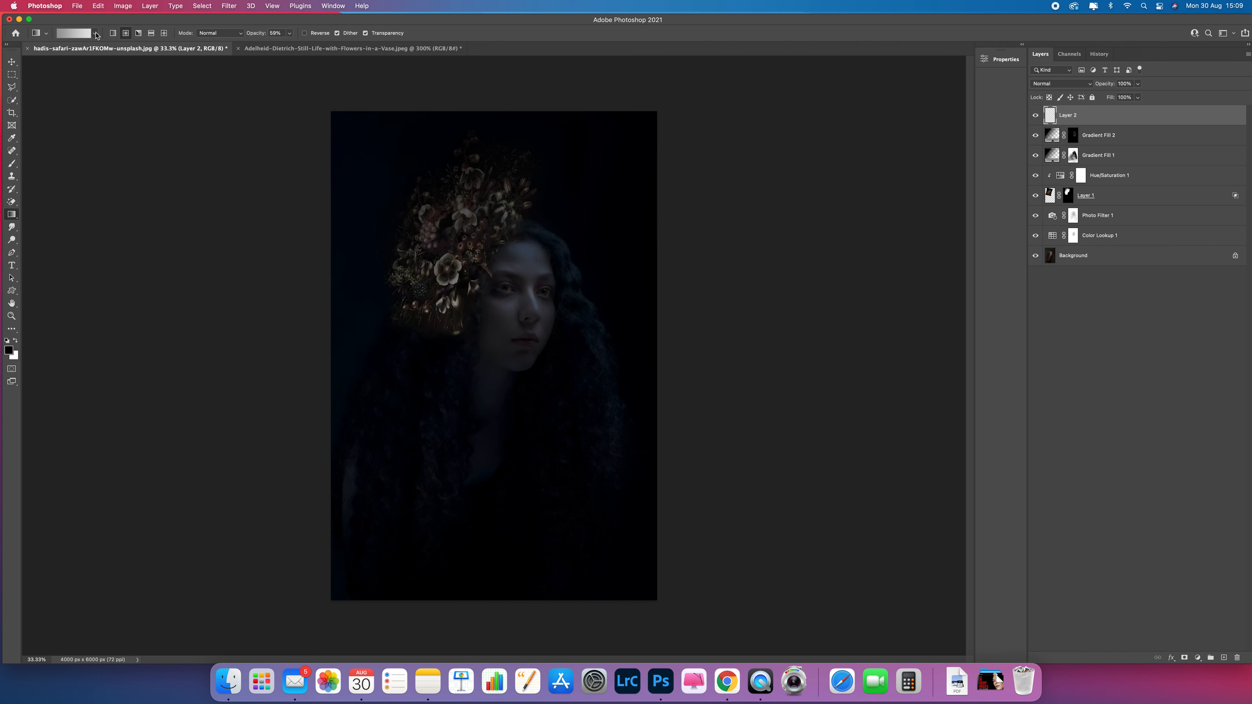
- Set the gradient's starting color stop to orange (#f9892b) and apply it
left_click(85, 37)
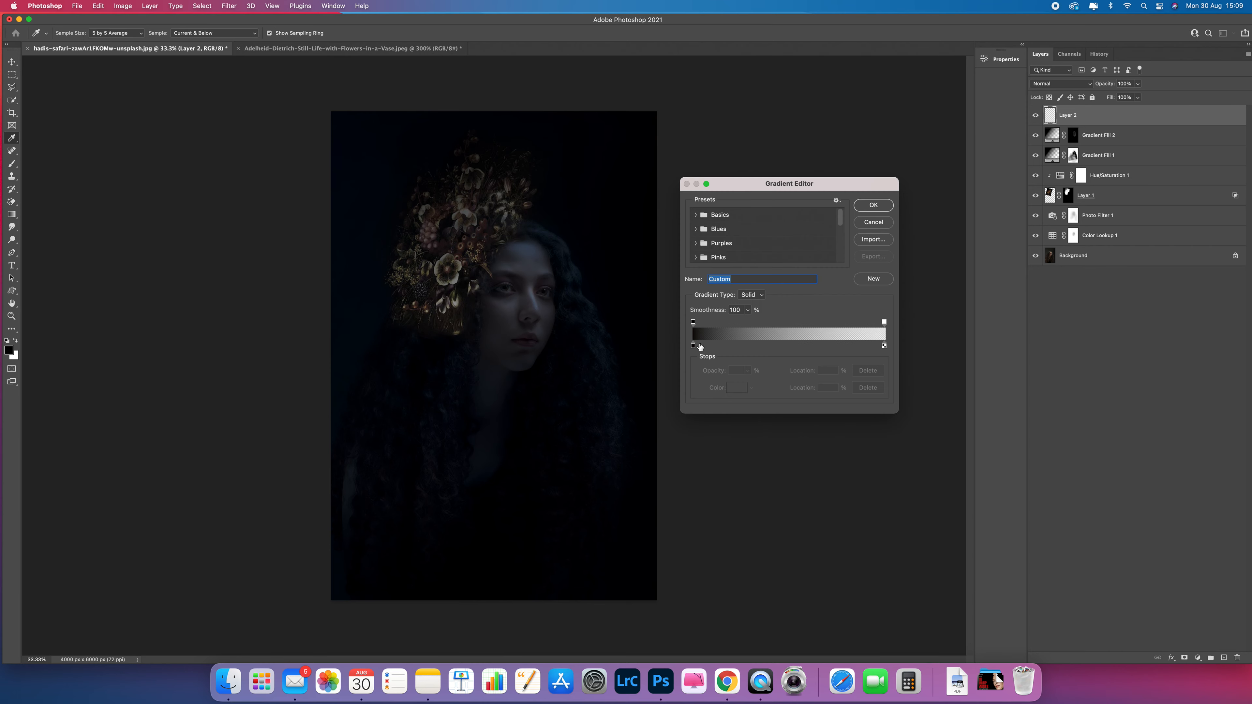
left_click(693, 347)
left_click(740, 391)
left_click(793, 134)
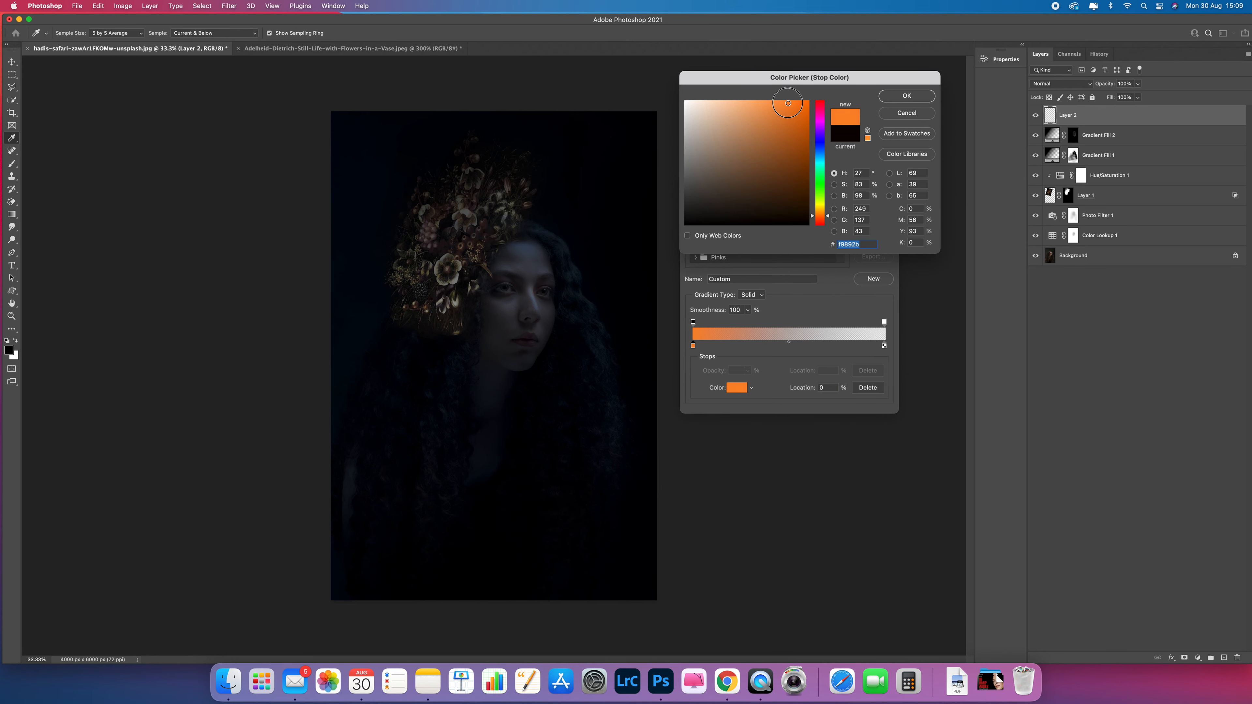
key("Return")
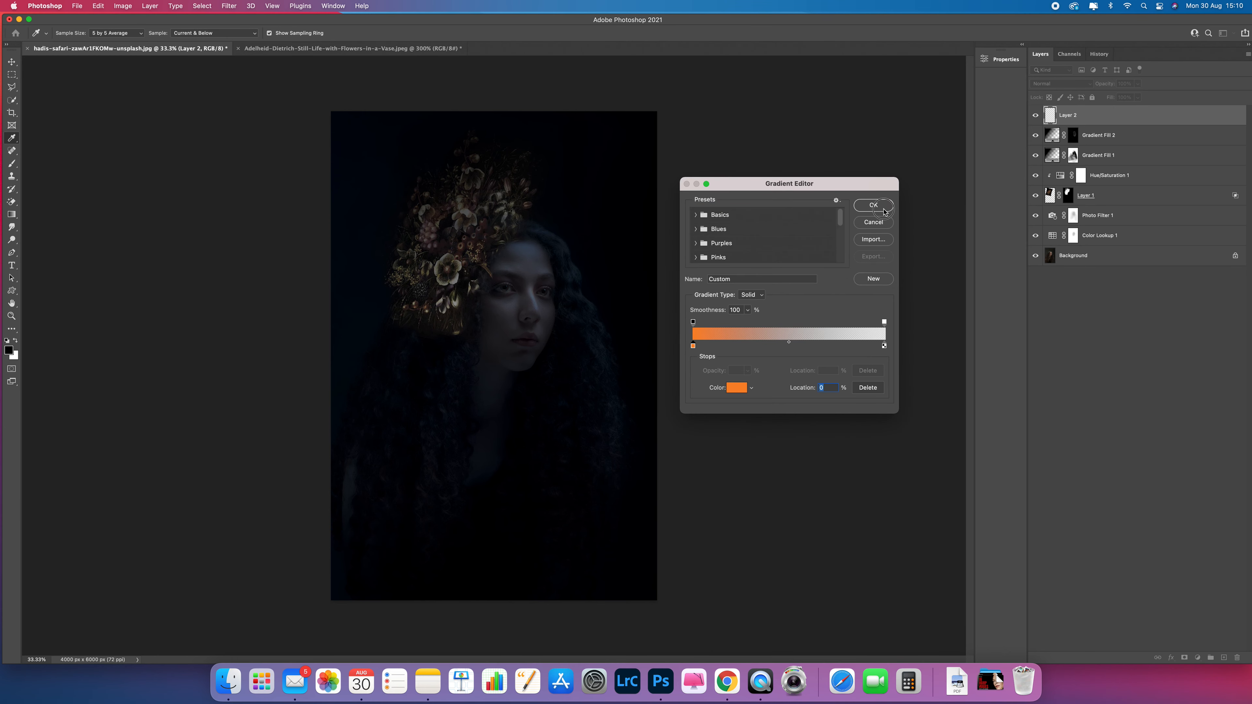
left_click(873, 205)
- Try an orange radial gradient in the image's upper-right corner and undo it
left_click_drag(626, 164, 498, 278)
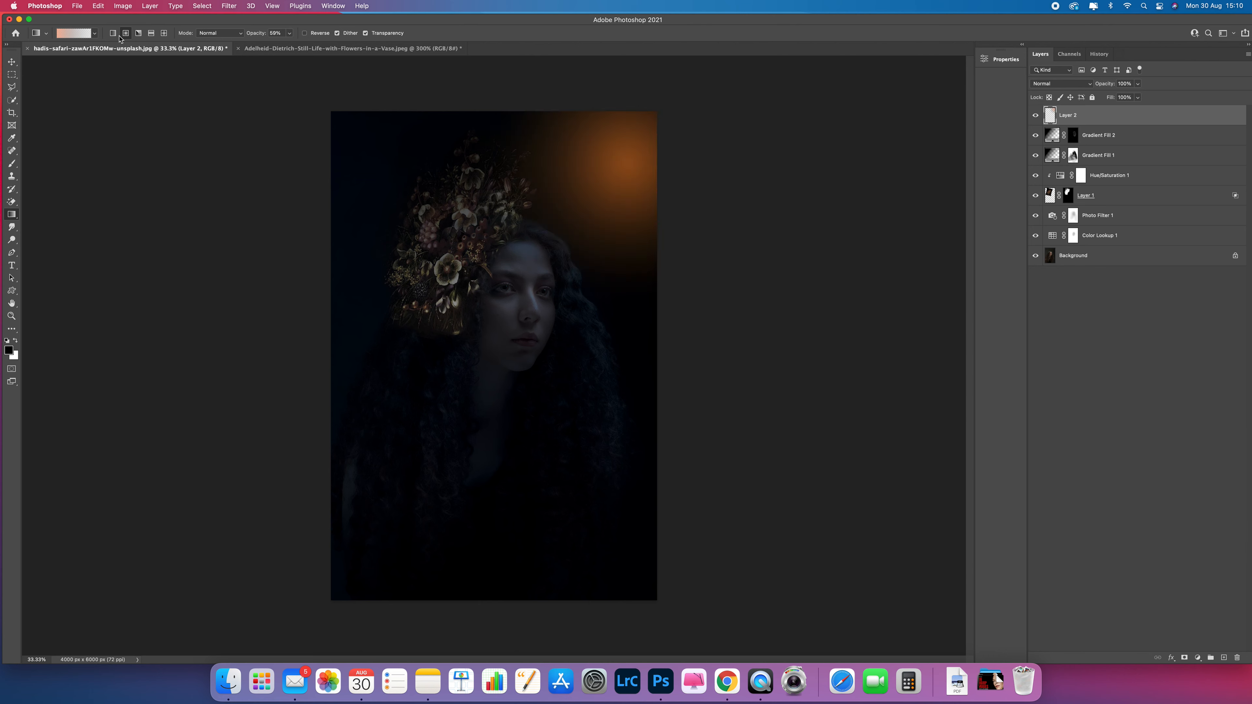
key("super+z")
- Switch the gradient type to Reflected and try orange bands across the portrait, undoing each one
left_click(150, 33)
left_click_drag(633, 417, 349, 278)
key("super+z")
left_click_drag(615, 140, 484, 422)
key("super+z")
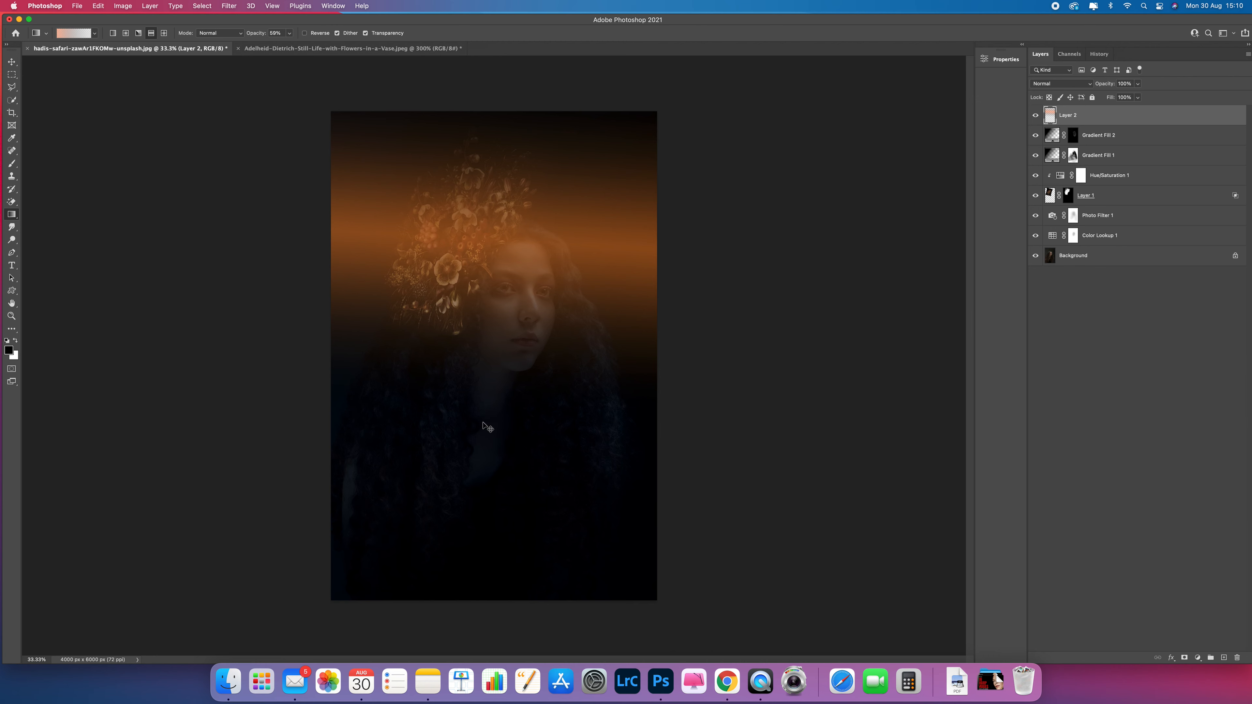
key("super+z")
- Draw three crossing orange reflected gradients over the portrait on the new layer
left_click_drag(489, 389, 526, 325)
left_click_drag(542, 205, 530, 236)
left_click_drag(577, 290, 655, 360)
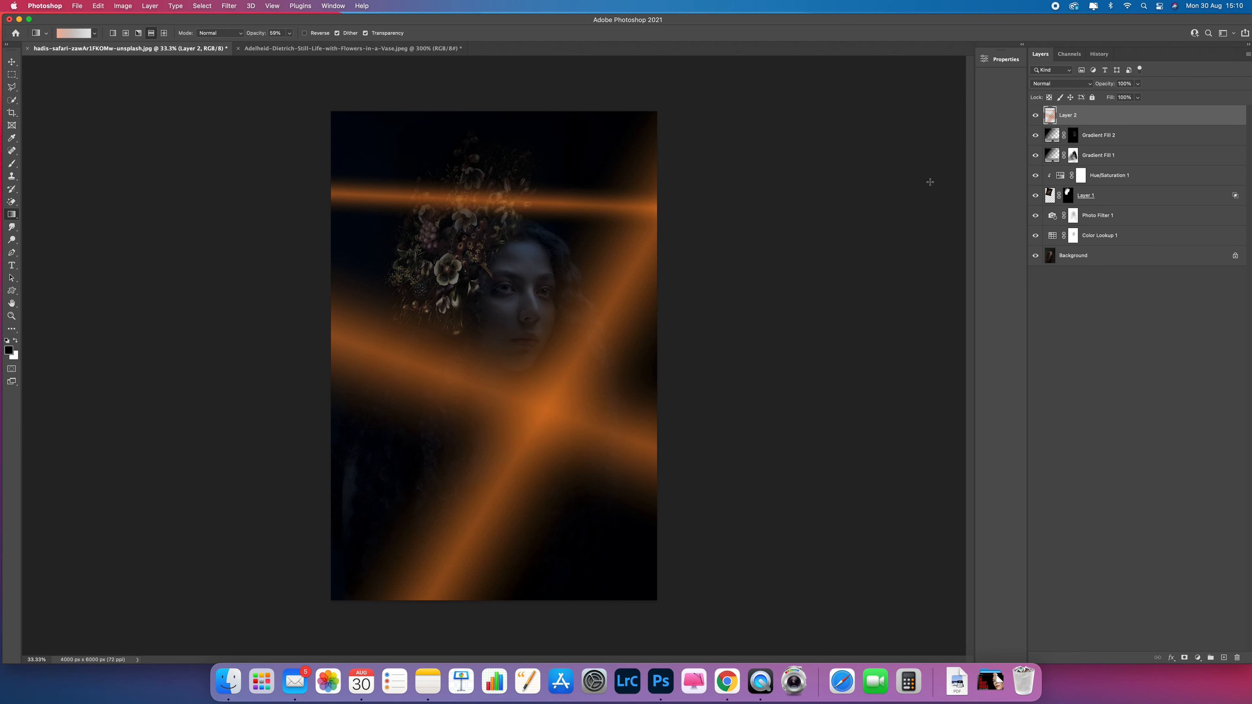
- Lower the orange light layer's opacity to 12% while keeping its blend mode at Normal
left_click(1138, 83)
left_click_drag(1140, 96, 1107, 102)
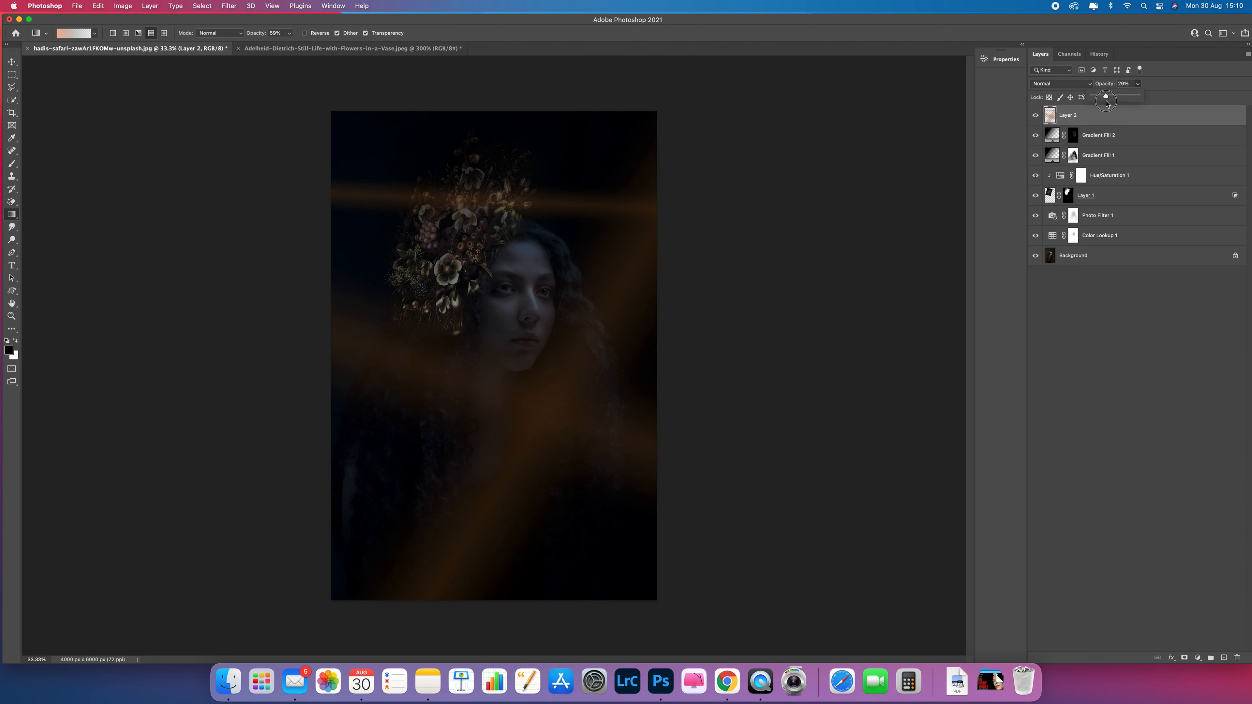
left_click(1084, 84)
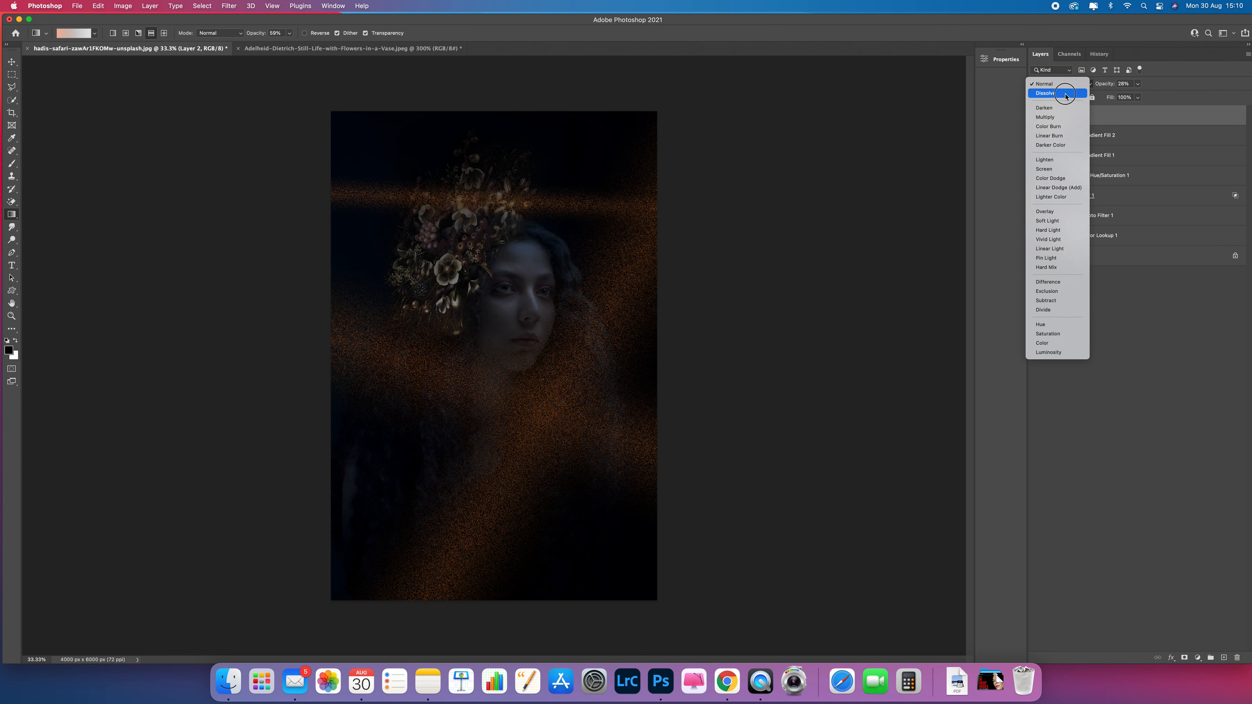
left_click(1062, 84)
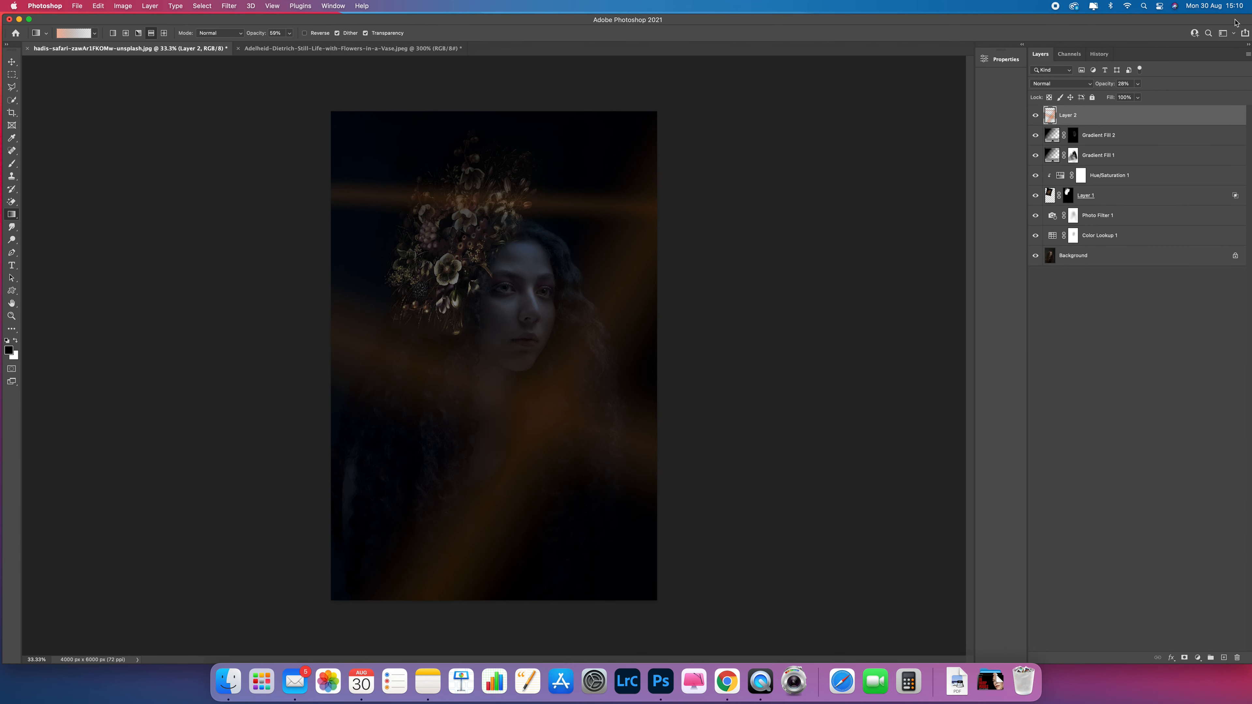
left_click(1138, 84)
mouse_move(1135, 96)
left_mouse_down()
mouse_move(1171, 97)
mouse_move(1129, 99)
left_mouse_up()
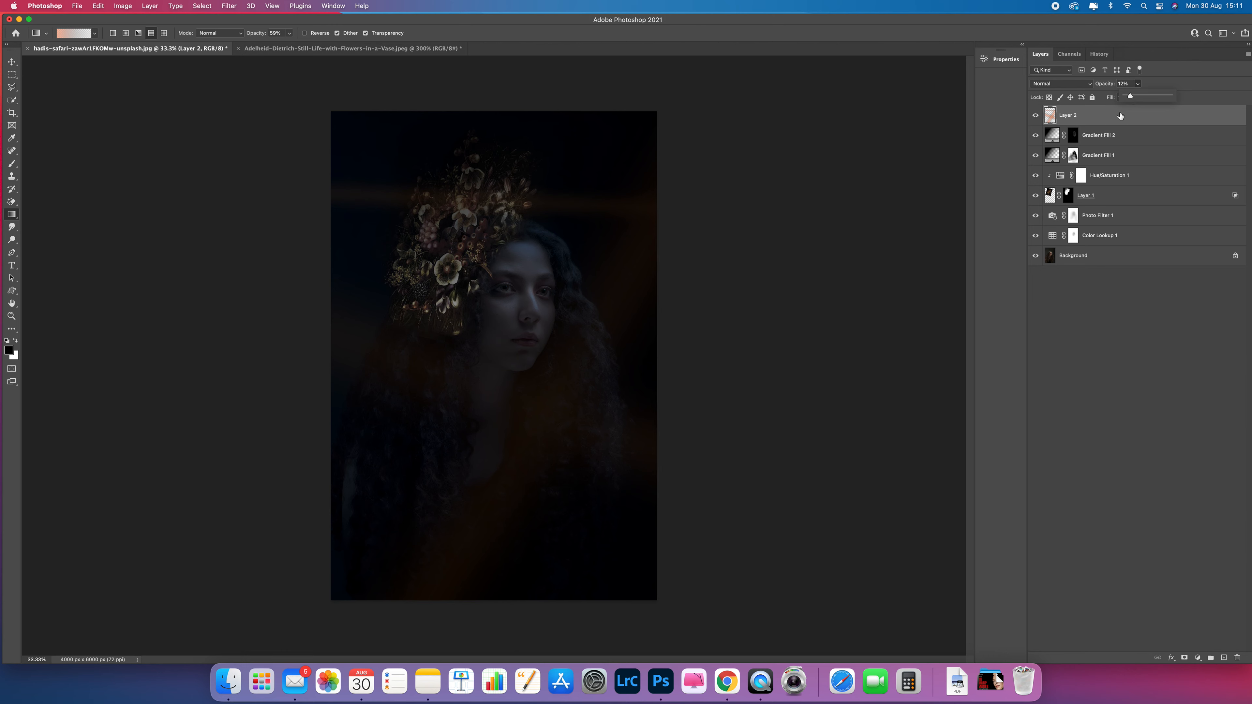
- Delete the layer with the crossing orange bands and add a new empty layer above Gradient Fill 2
key("Delete")
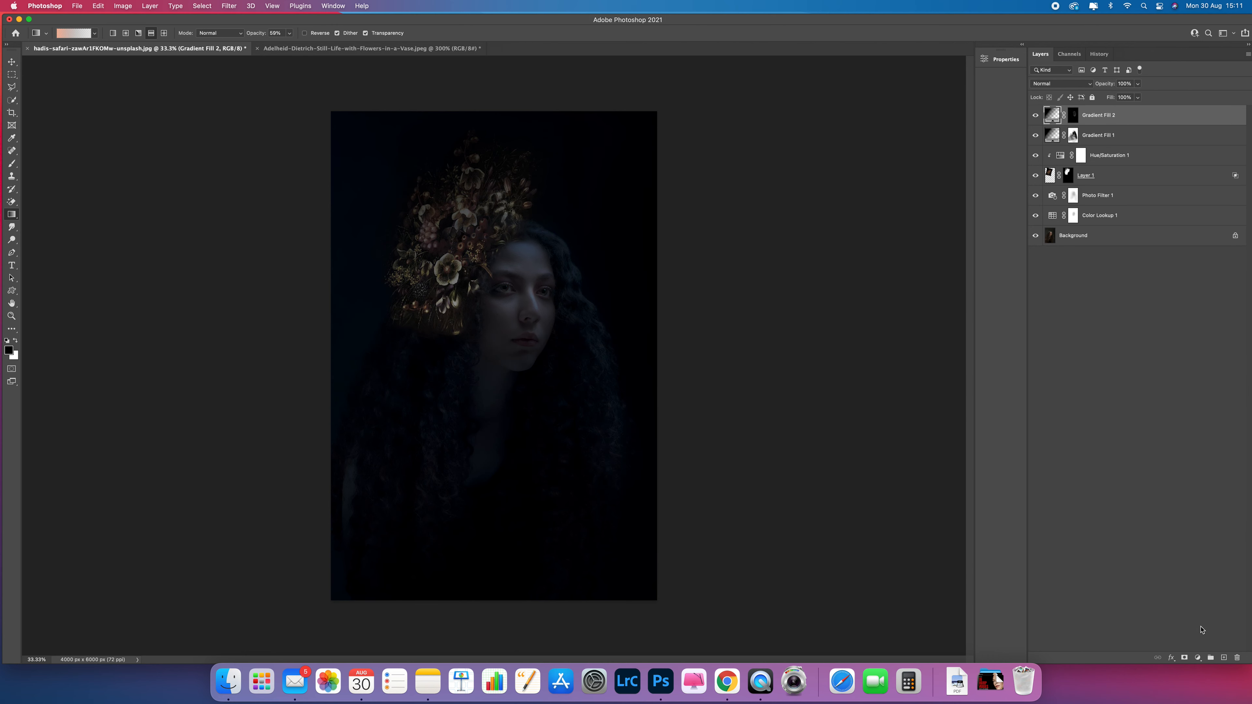
left_click(1224, 659)
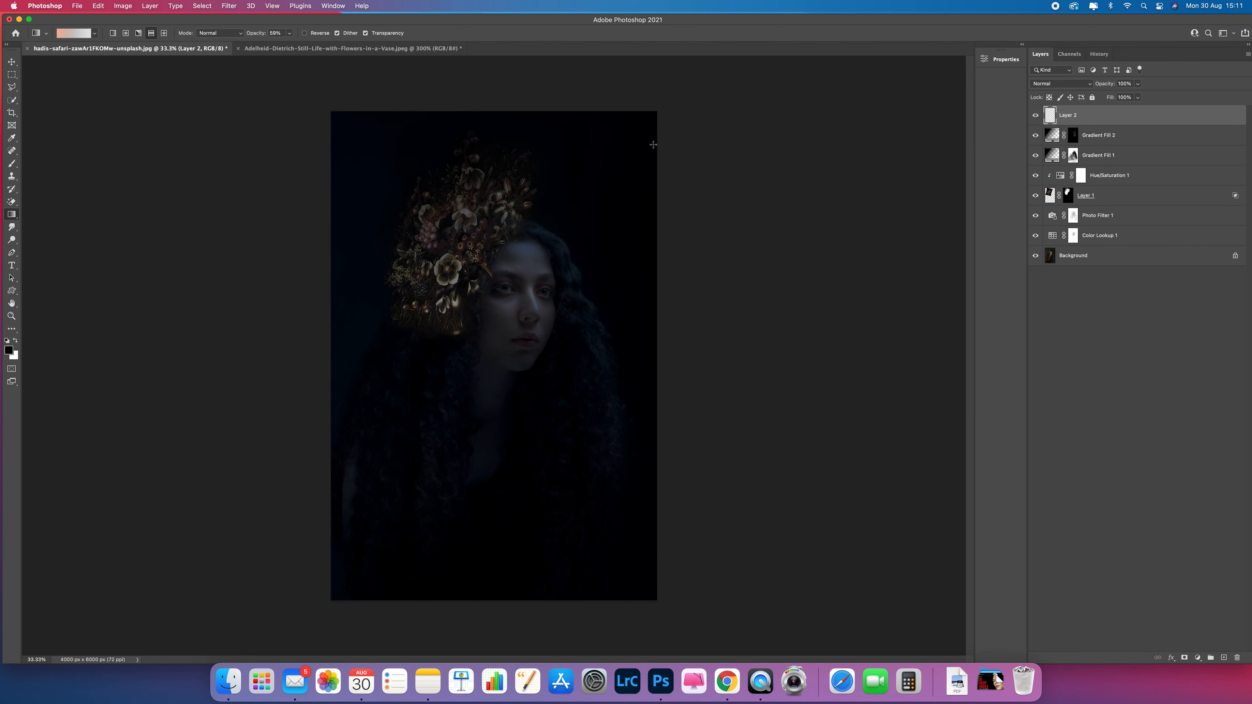
- Set the gradient's starting color stop to light orange (#febe88) and apply it
left_click(70, 34)
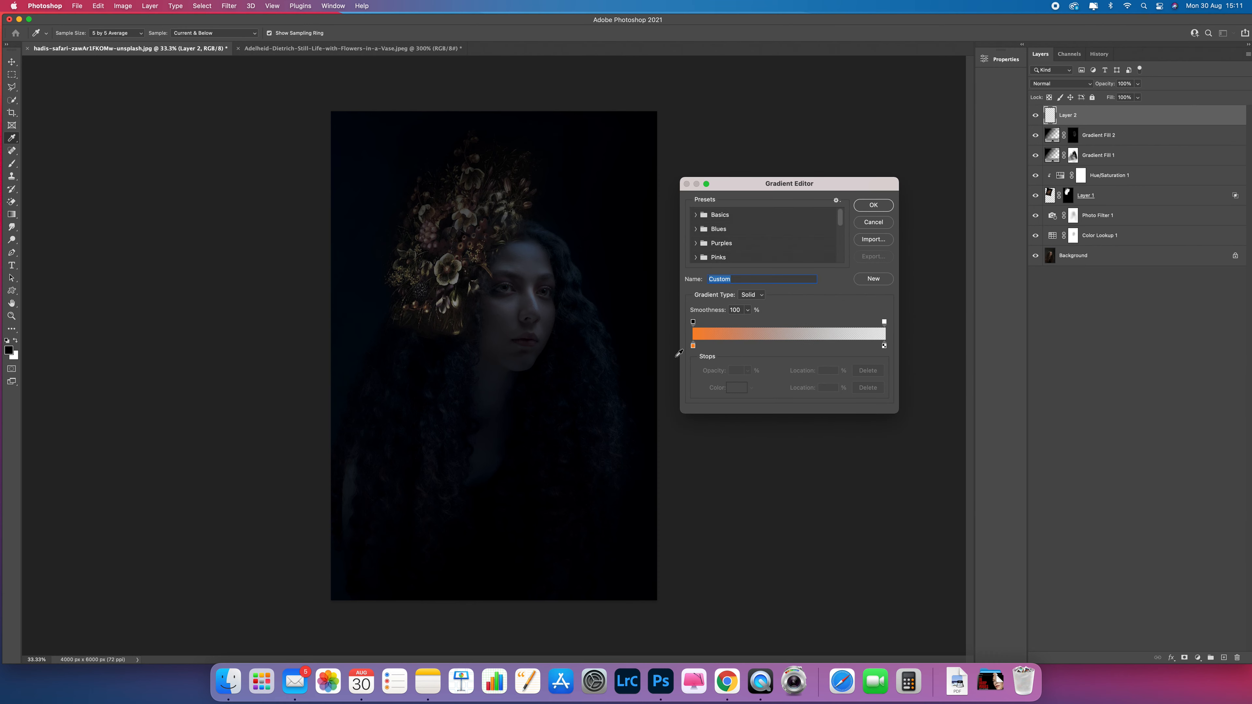
left_click(694, 346)
left_click(753, 393)
left_click(737, 389)
left_click(744, 389)
left_click_drag(763, 103, 731, 101)
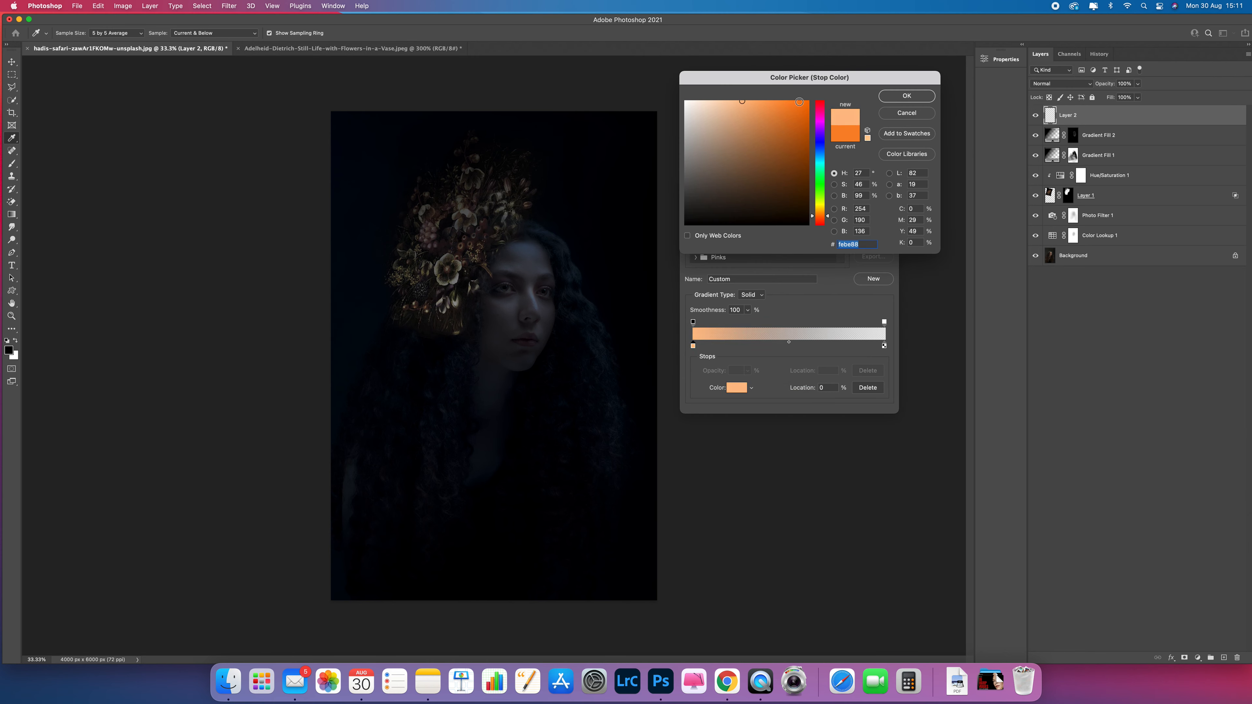
left_click(906, 96)
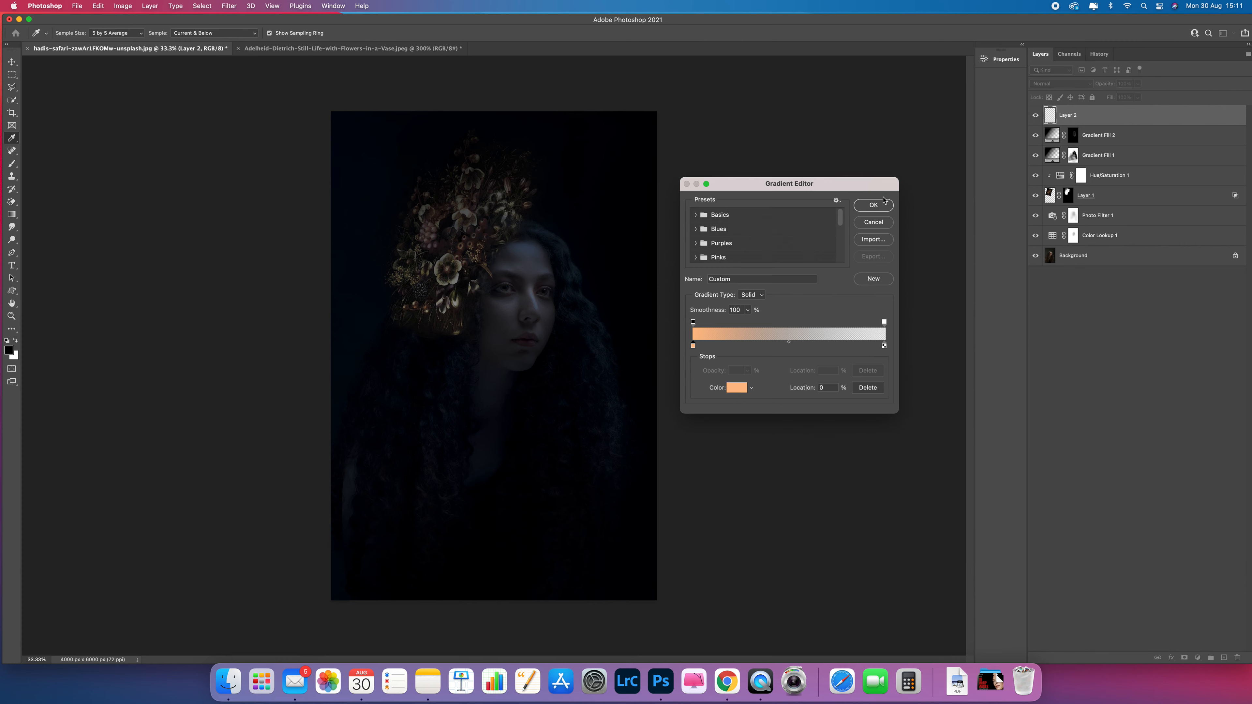
left_click(873, 205)
- Draw two diagonal light orange reflected gradients on the new layer, across the portrait's upper-left area and upper-right corner
left_click_drag(404, 202, 685, 538)
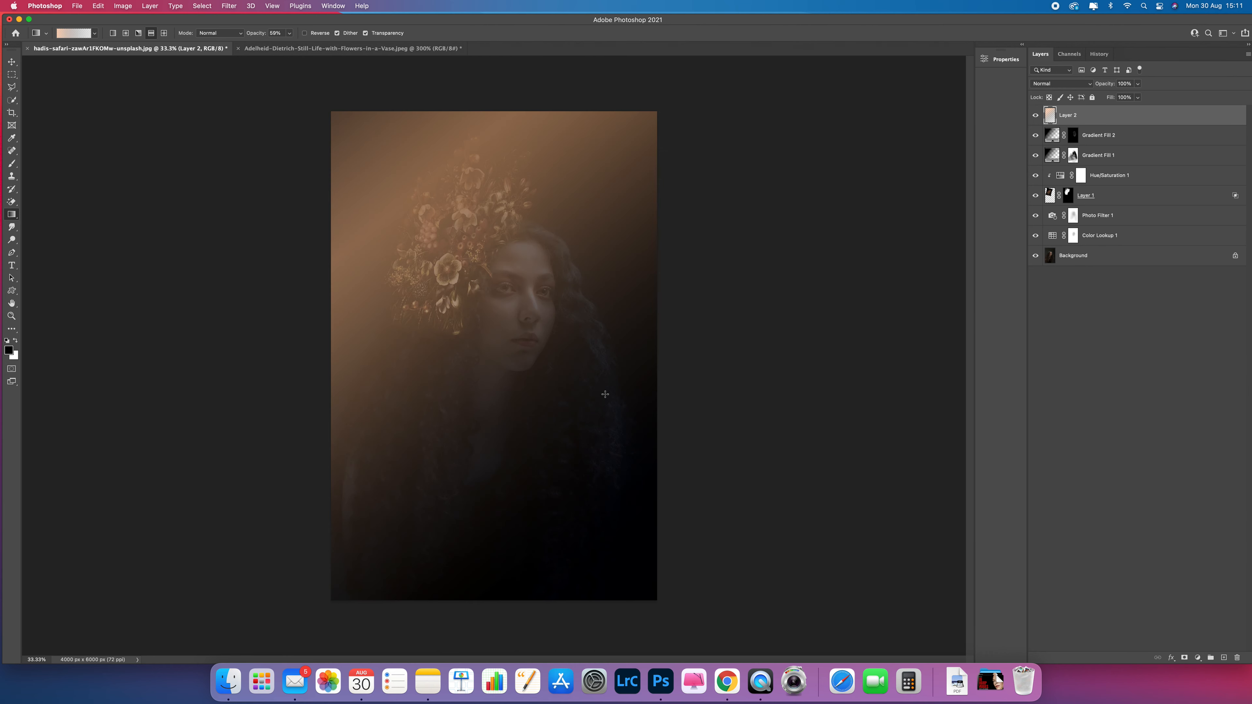
left_click_drag(634, 167, 546, 289)
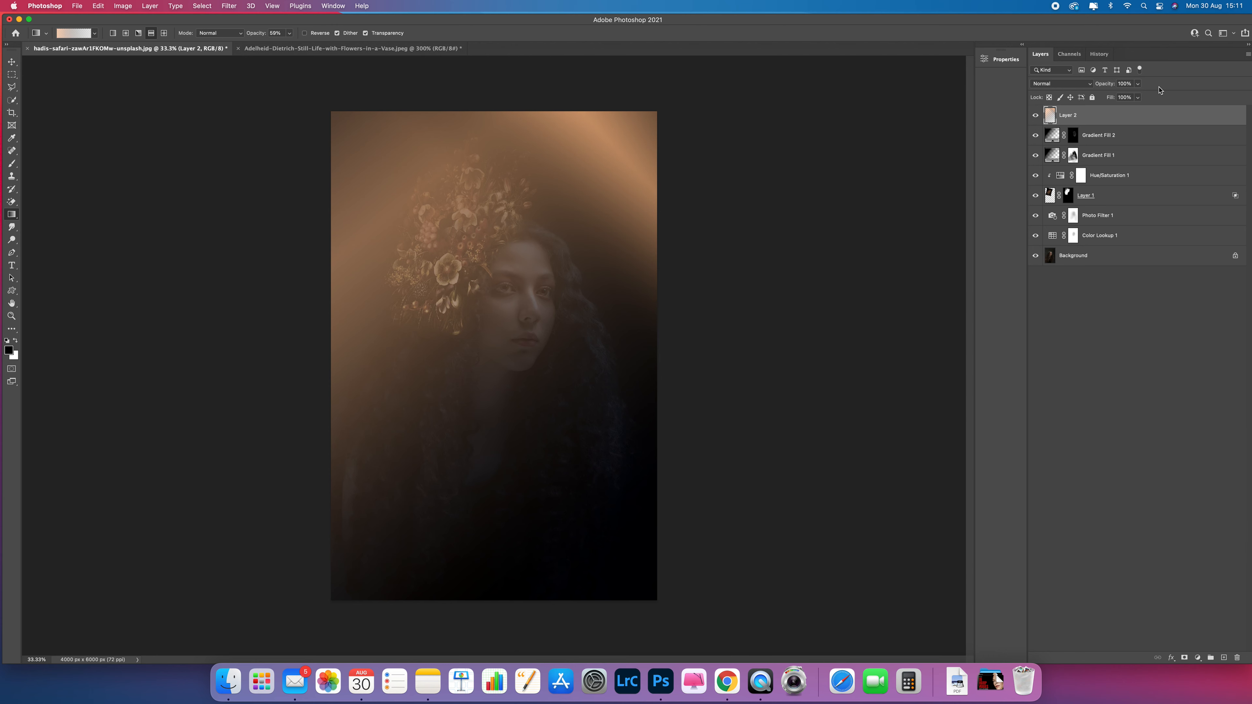
- Set Layer 2's blend mode to Lighten and its opacity to 46%
left_click(1137, 84)
mouse_move(1139, 96)
left_mouse_down()
mouse_move(1108, 100)
mouse_move(1122, 98)
left_mouse_up()
left_click(1063, 83)
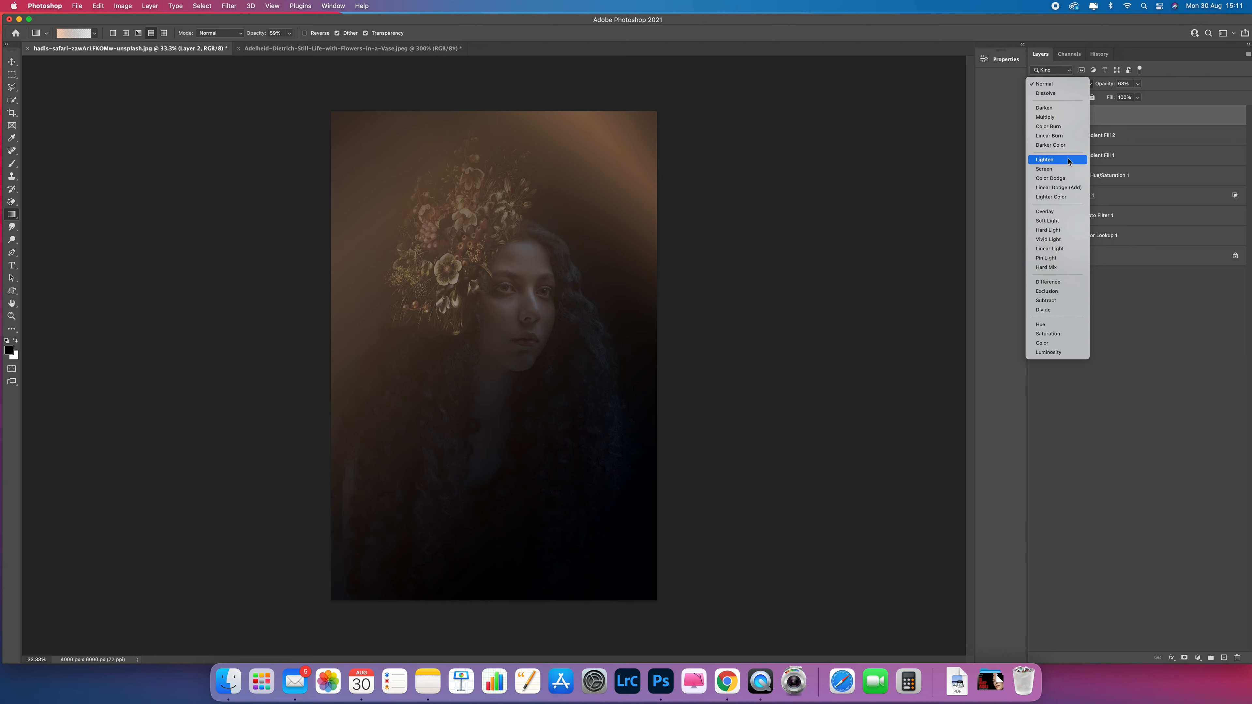
left_click(1068, 160)
left_click(1137, 85)
left_click_drag(1129, 98, 1130, 99)
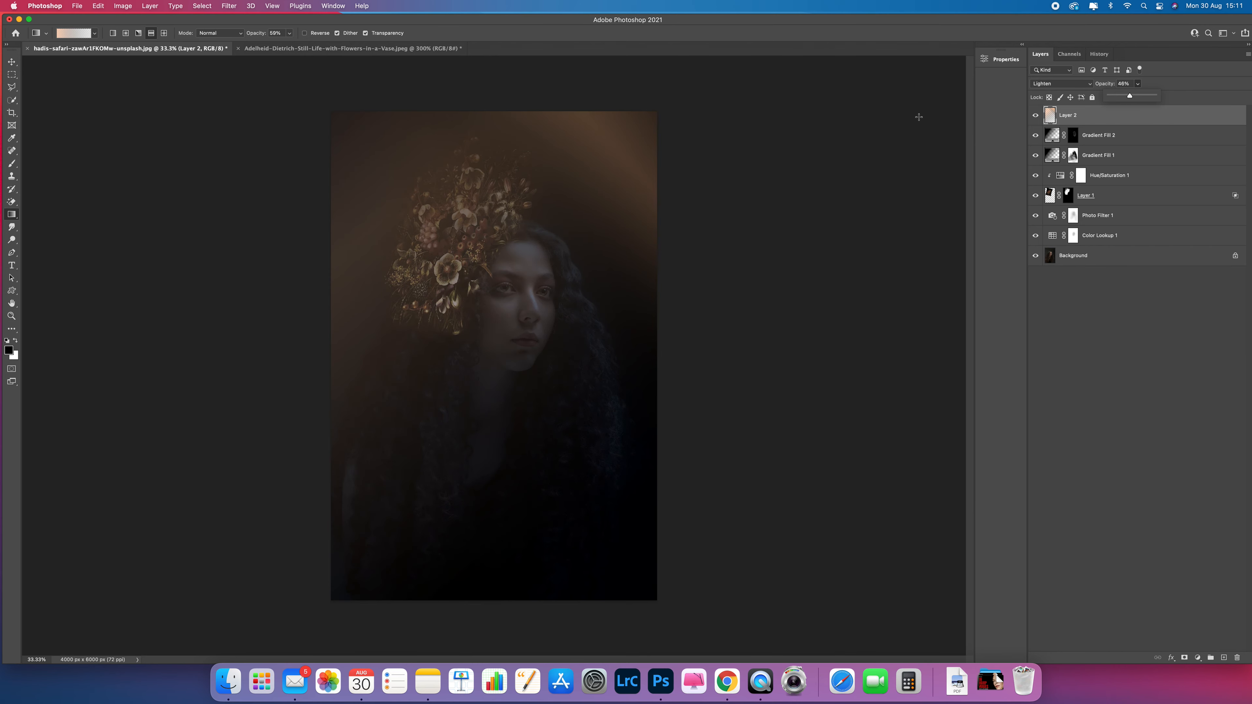
key("super+plus")
key("super+minus")
- Add a layer mask to Layer 2 and brush black over the face at 34% opacity, enlarging the brush to 1700 px
left_click(1184, 658)
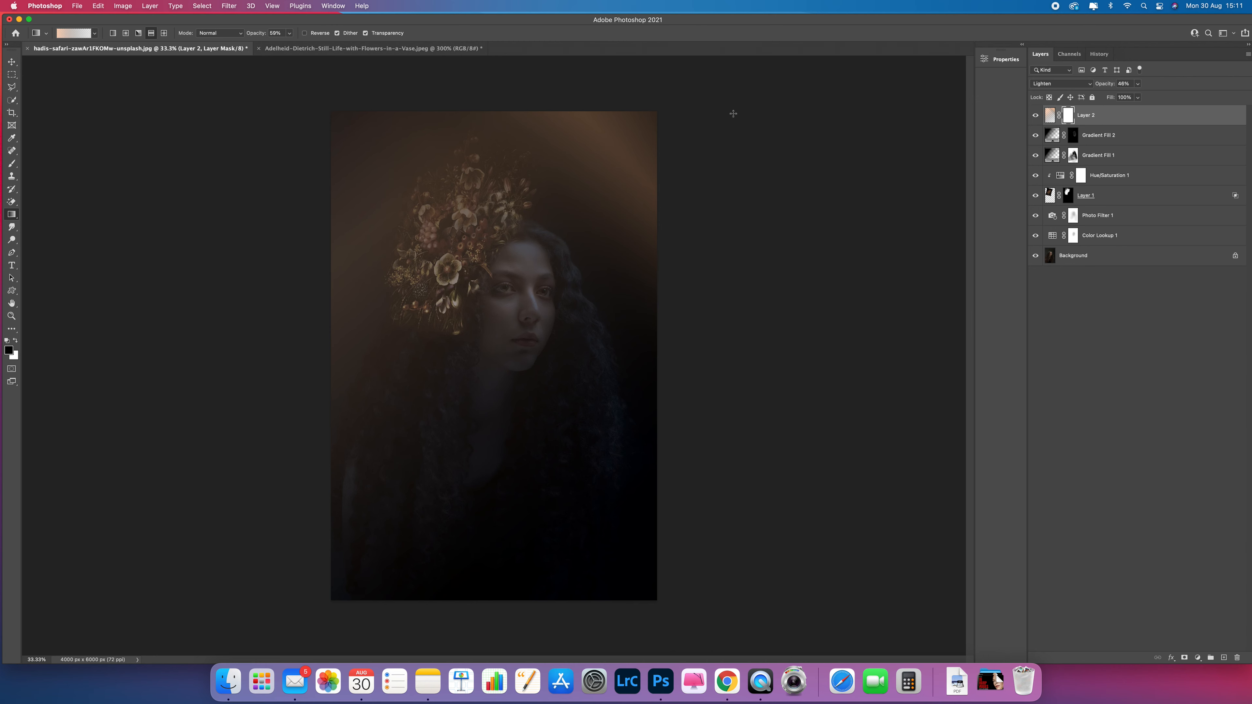
key("b")
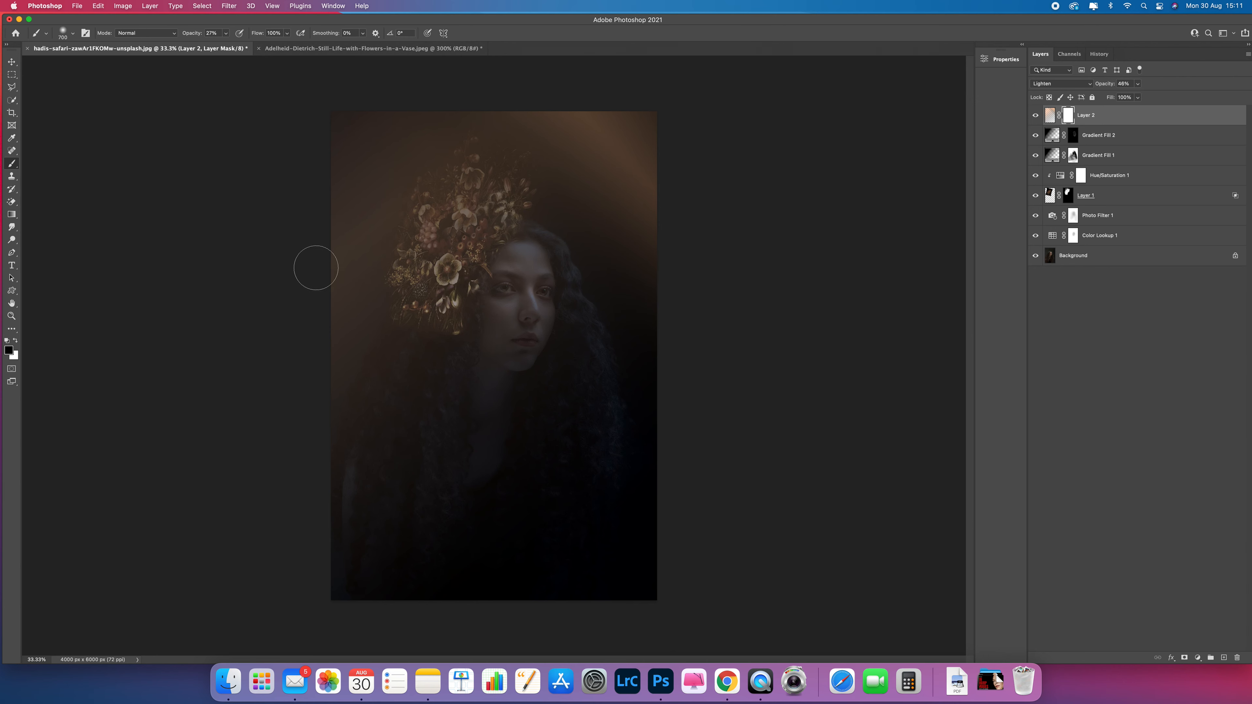
key("bracketright")
key("bracketright")
key("bracketright")
key("bracketright")
key("bracketright")
key("bracketright")
key("bracketright")
left_click(225, 33)
left_click_drag(226, 46, 229, 46)
left_click_drag(541, 337, 520, 249)
key("bracketright")
key("bracketright")
key("bracketright")
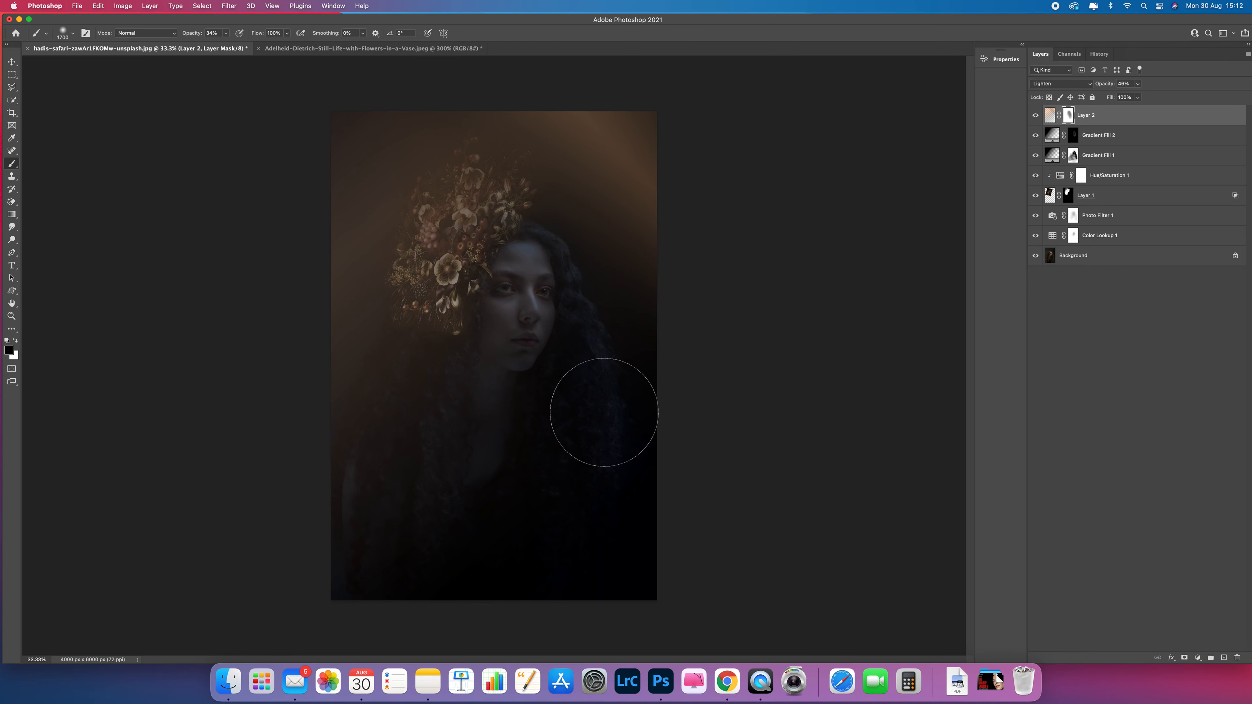
- Paint black on Layer 2's mask along the portrait's sides and upper corners with a brush up to 1800 px
left_click_drag(610, 347, 604, 79)
key("bracketright")
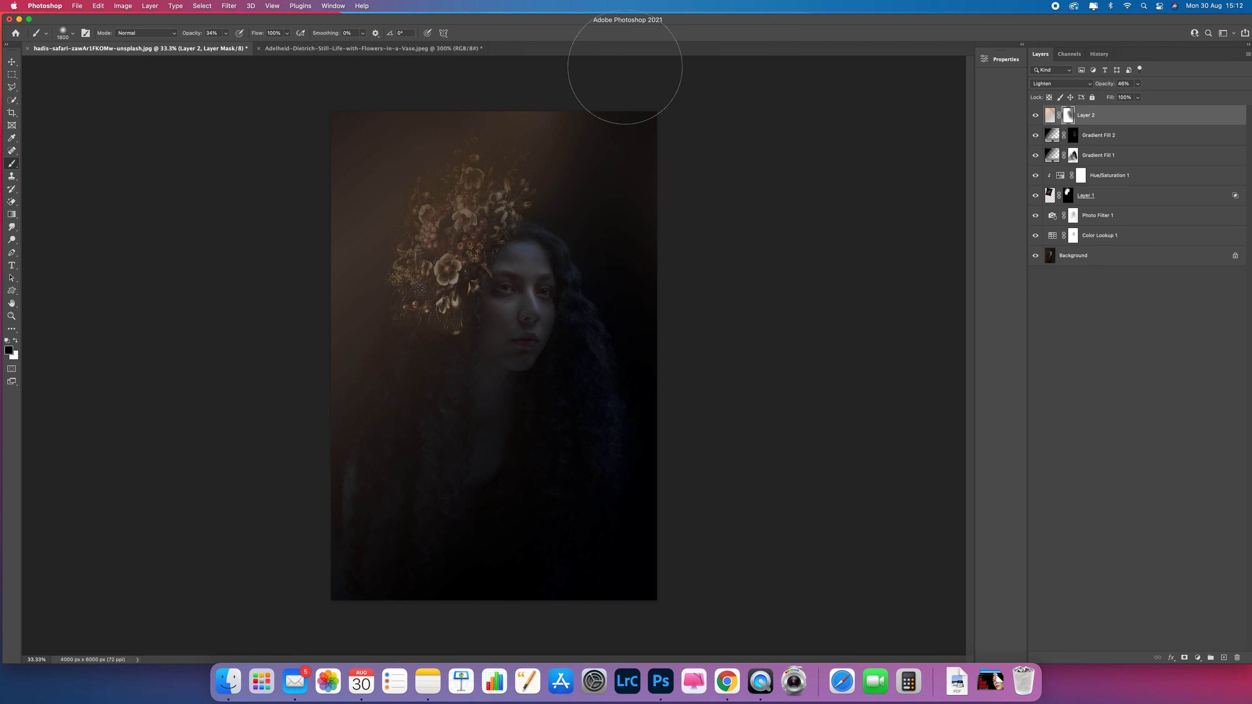
mouse_move(684, 117)
left_mouse_down()
mouse_move(266, 154)
mouse_move(512, 51)
mouse_move(285, 655)
left_mouse_up()
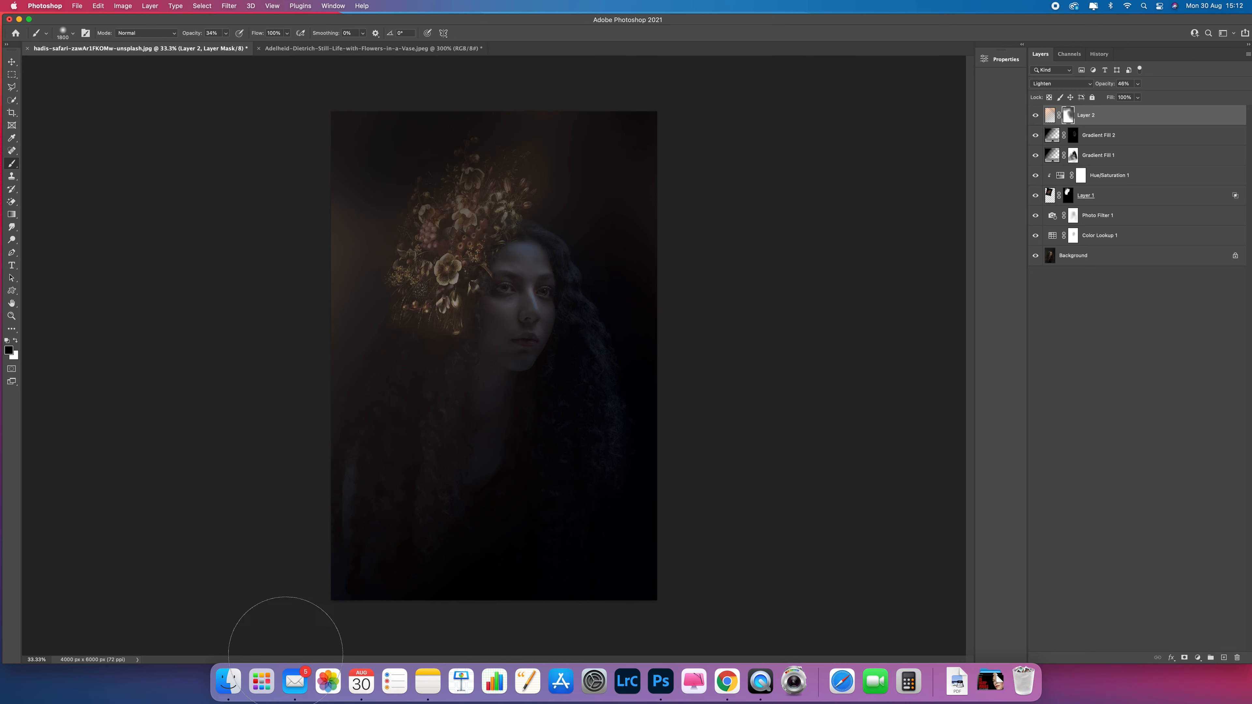
mouse_move(197, 378)
left_mouse_down()
mouse_move(395, 177)
mouse_move(514, 112)
left_mouse_up()
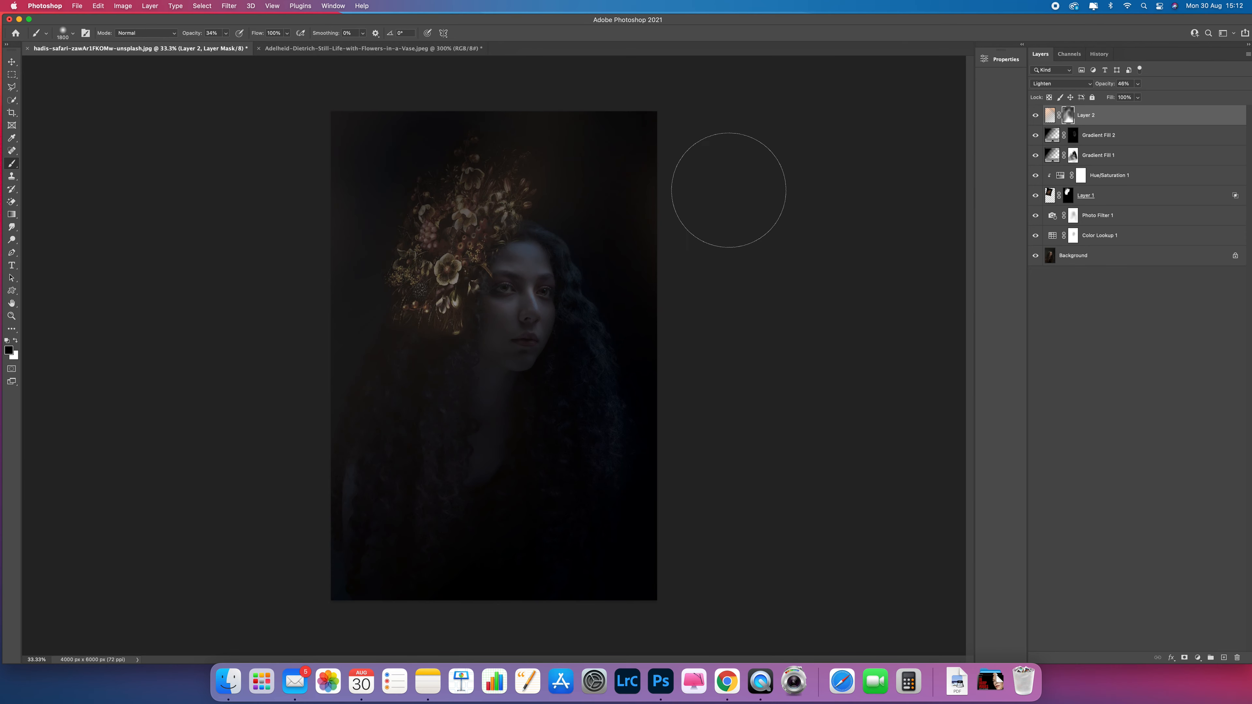
mouse_move(712, 176)
left_mouse_down()
mouse_move(576, 580)
mouse_move(645, 227)
mouse_move(480, 482)
left_mouse_up()
- Undo all the mask strokes and the layer mask on Layer 2
key("super+z")
key("super+z")
key("super+z")
key("super+z")
key("super+z")
key("super+z")
key("super+z")
key("super+z")
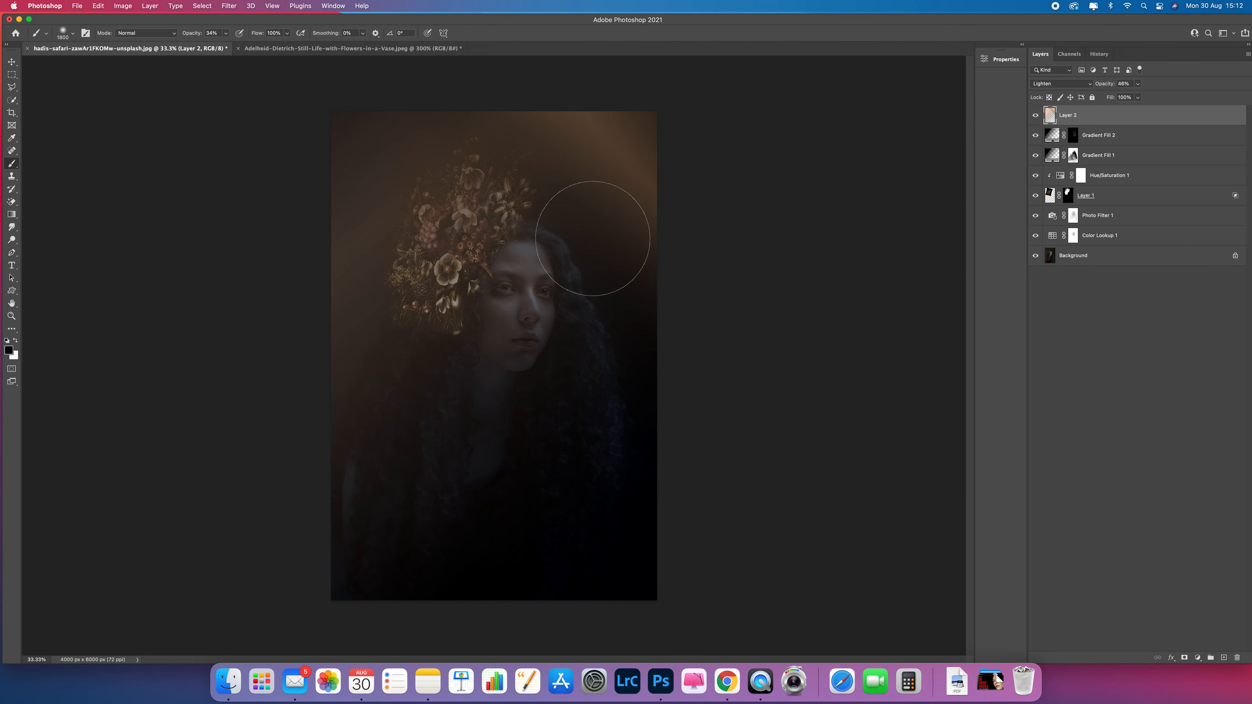
- Enlarge the brush to 5000 px and set its opacity to 11%
key("bracketright")
key("bracketright")
key("bracketright")
key("bracketright")
left_click(226, 33)
left_click_drag(225, 44, 213, 44)
key("bracketright")
key("bracketright")
key("bracketright")
key("bracketright")
key("bracketright")
key("bracketright")
key("bracketright")
key("bracketright")
key("bracketright")
key("bracketright")
key("bracketright")
key("bracketright")
key("bracketright")
key("bracketright")
key("bracketright")
key("bracketright")
key("bracketright")
key("bracketright")
key("bracketright")
key("bracketright")
key("bracketright")
key("bracketright")
key("bracketright")
key("bracketright")
key("bracketright")
key("bracketright")
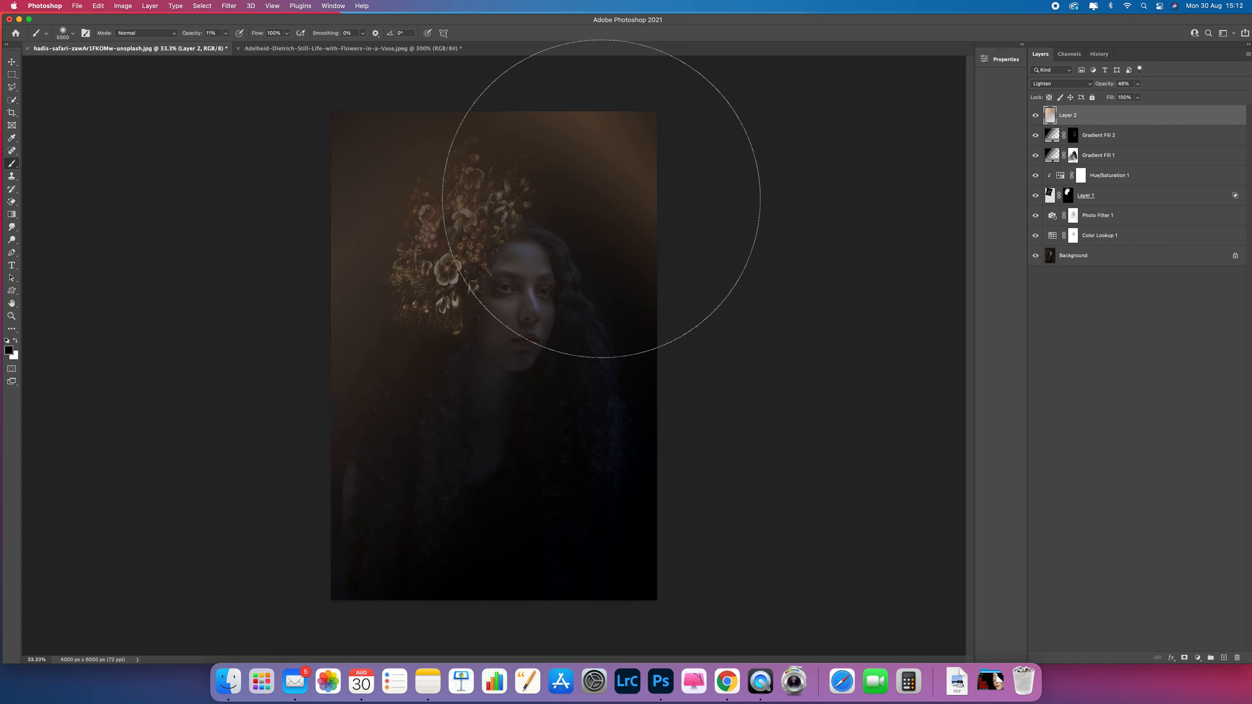
- Add a layer mask to Layer 2 and soften the orange light with broad diagonal strokes across the upper-right area and center
left_click(1185, 658)
mouse_move(566, 198)
left_mouse_down()
mouse_move(366, 206)
mouse_move(612, 586)
mouse_move(752, 29)
left_mouse_up()
mouse_move(656, 129)
left_mouse_down()
mouse_move(377, 341)
mouse_move(434, 345)
left_mouse_up()
- Reduce the brush size to 2900 px for working on Layer 2's mask
key("[")
key("bracketleft")
key("bracketleft")
key("bracketleft")
key("bracketleft")
key("bracketleft")
key("bracketleft")
key("bracketleft")
key("bracketleft")
key("bracketleft")
key("bracketleft")
key("bracketleft")
key("bracketleft")
key("bracketleft")
key("bracketleft")
key("bracketleft")
key("bracketleft")
key("bracketleft")
key("bracketleft")
key("bracketleft")
key("bracketleft")
key("bracketleft")
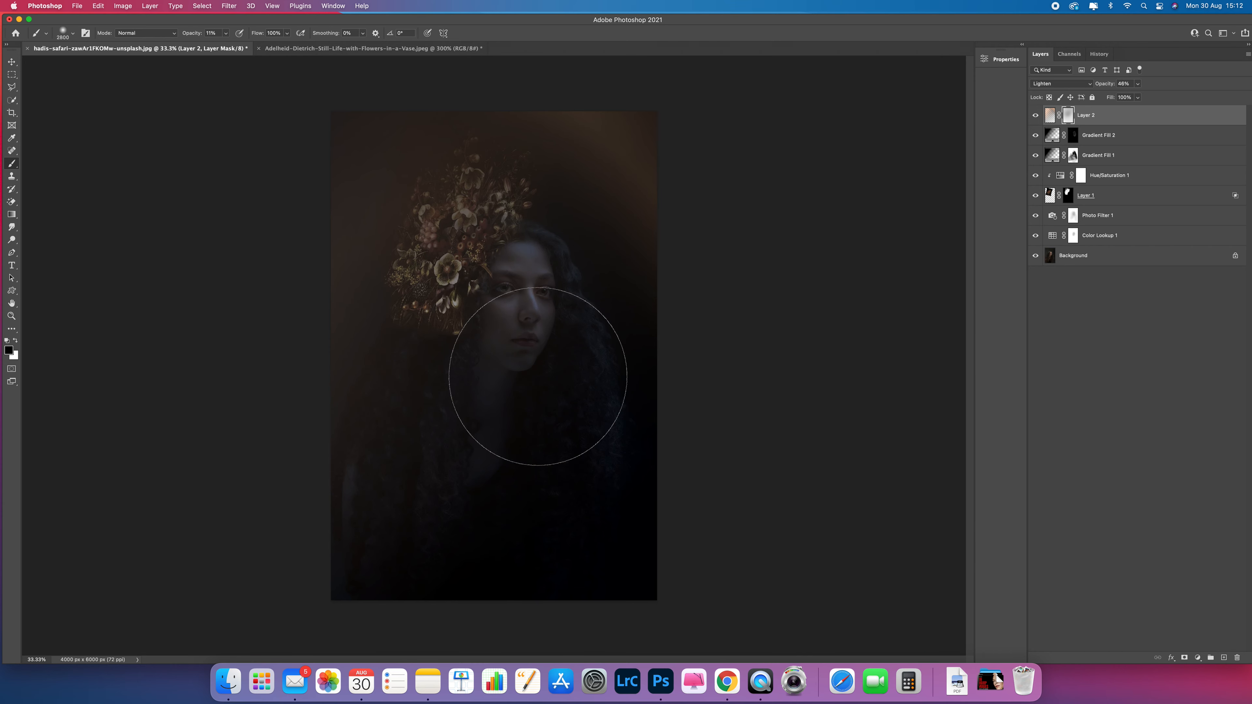
key("bracketright")
- Add a Photo Filter adjustment layer on top and try the Underwater filter at 32% density
left_click(1198, 658)
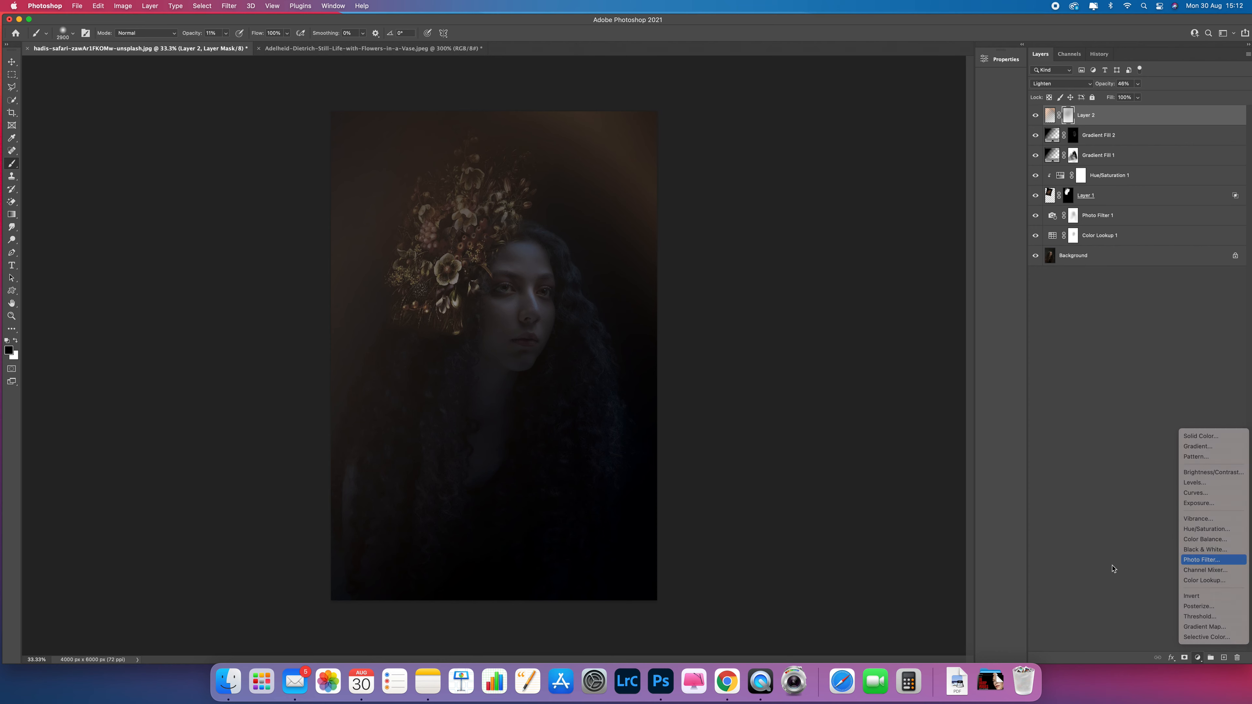
left_click(1202, 560)
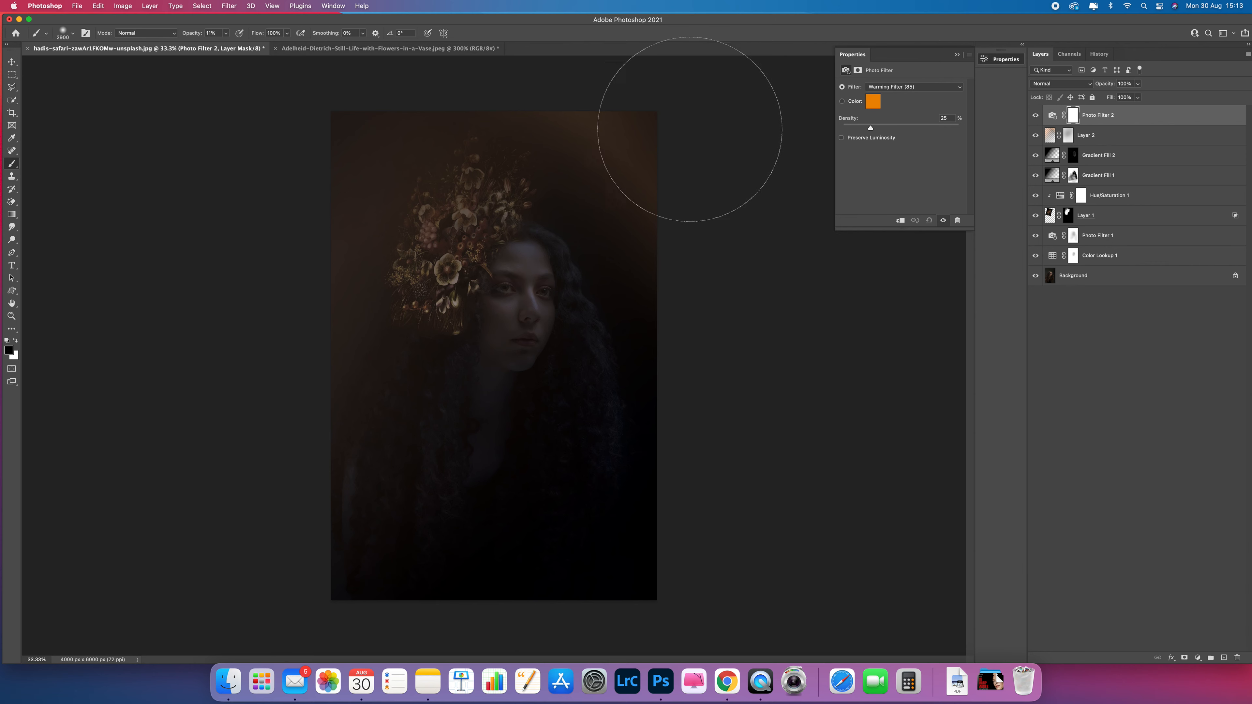
left_click(895, 88)
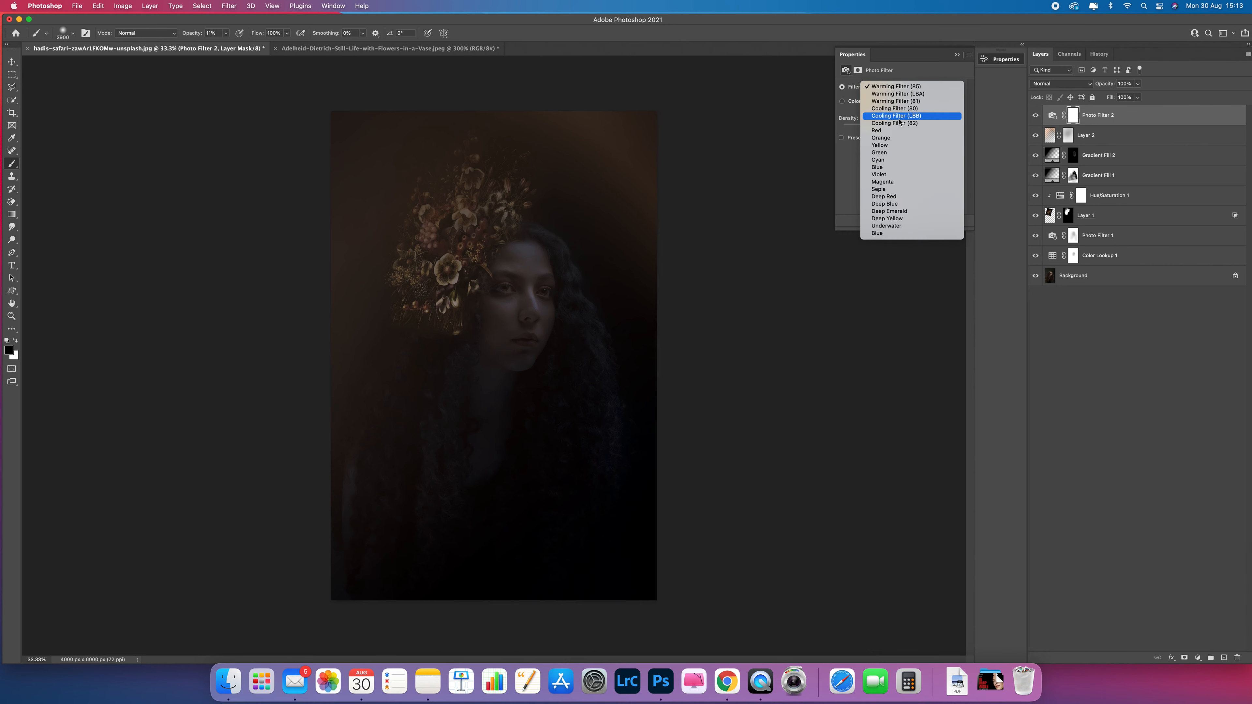
left_click(907, 226)
mouse_move(871, 129)
left_mouse_down()
mouse_move(911, 128)
mouse_move(880, 129)
left_mouse_up()
- Try Warming Filter (LBA) on the new photo filter, then Warming Filter (85) at 28% density
left_click(895, 88)
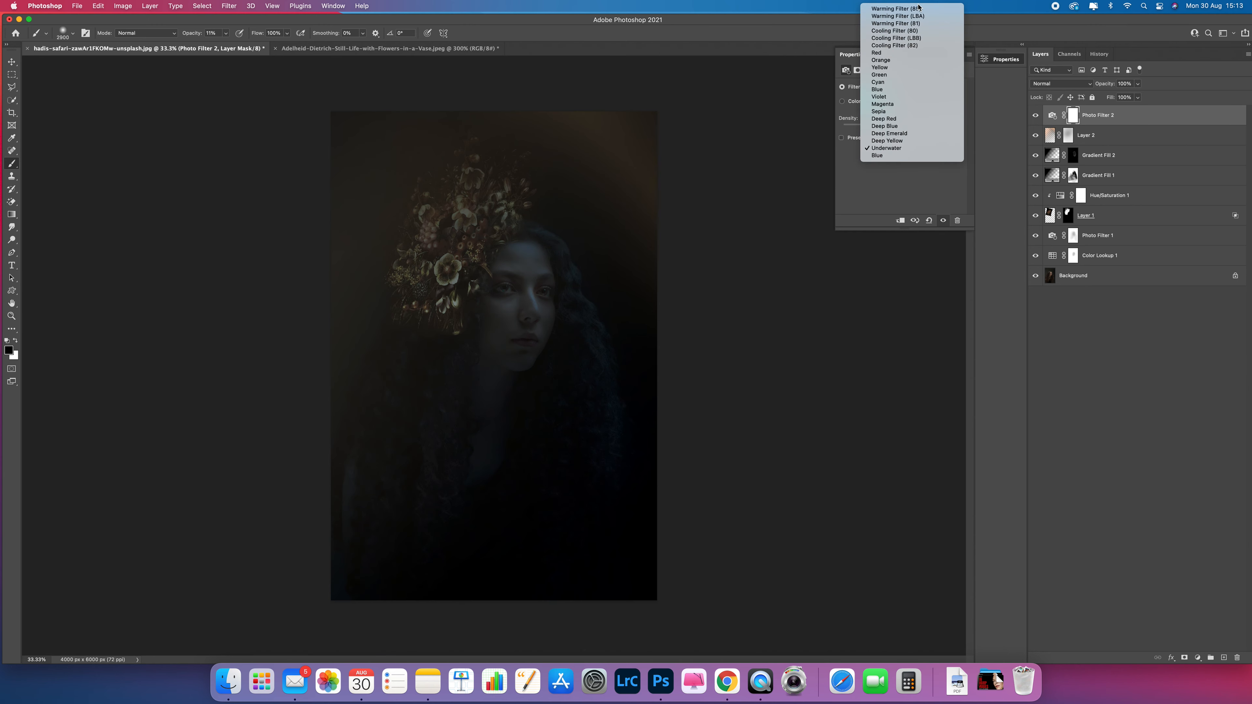
left_click(922, 17)
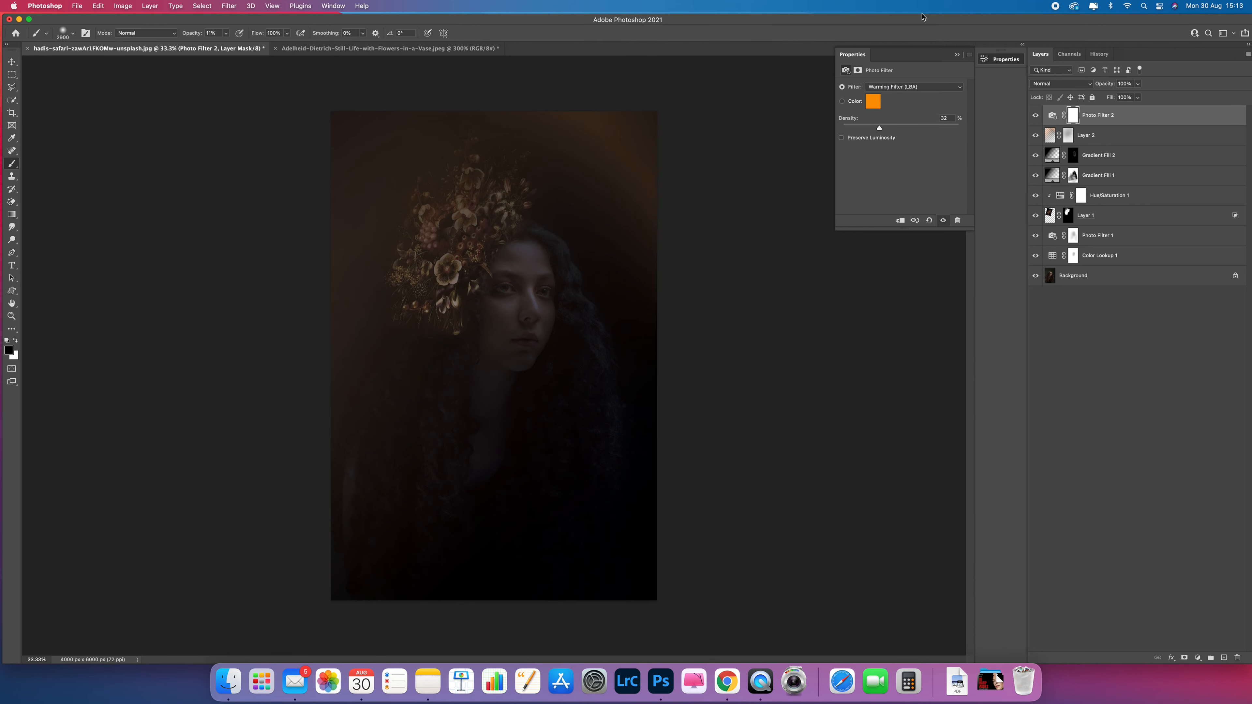
left_click(915, 89)
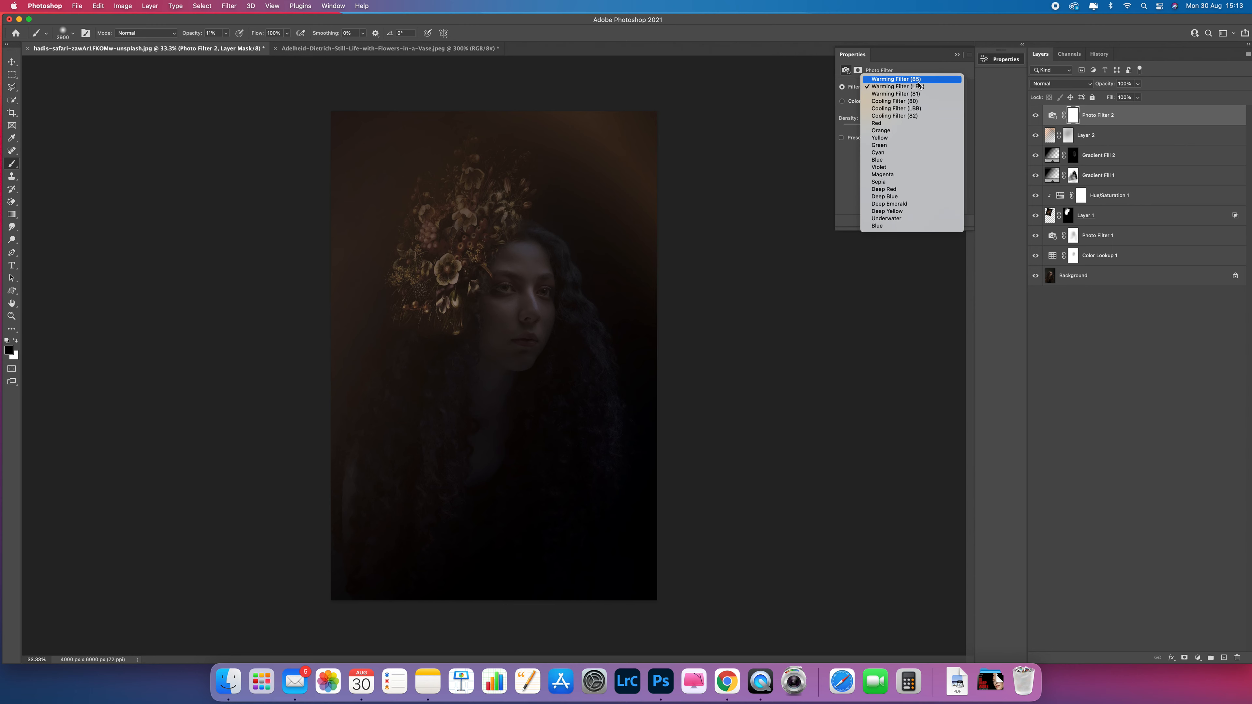
left_click(917, 79)
mouse_move(876, 126)
left_mouse_down()
mouse_move(856, 129)
mouse_move(927, 131)
mouse_move(850, 136)
mouse_move(874, 135)
left_mouse_up()
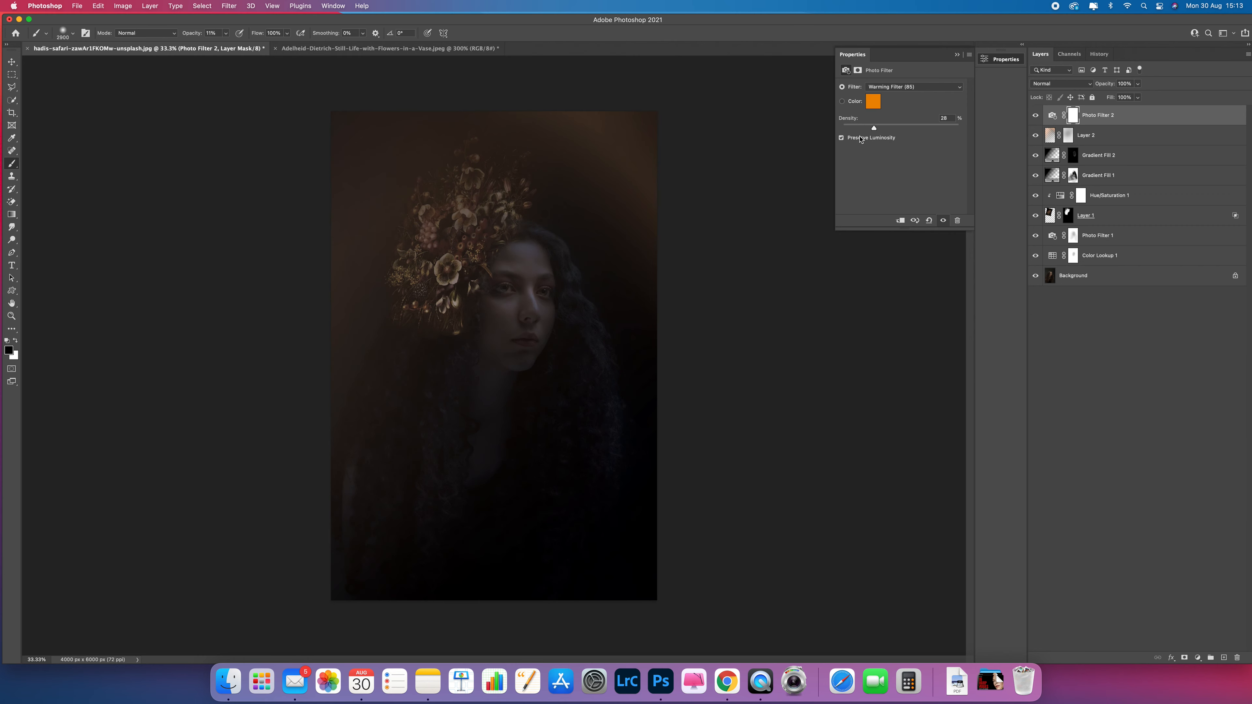
- Give the new photo filter a custom darker orange color and set its density to 1%
left_click(916, 85)
left_click(912, 87)
left_click(872, 102)
mouse_move(792, 117)
left_mouse_down()
mouse_move(749, 111)
mouse_move(798, 135)
left_mouse_up()
left_click(916, 97)
left_click_drag(876, 132, 848, 133)
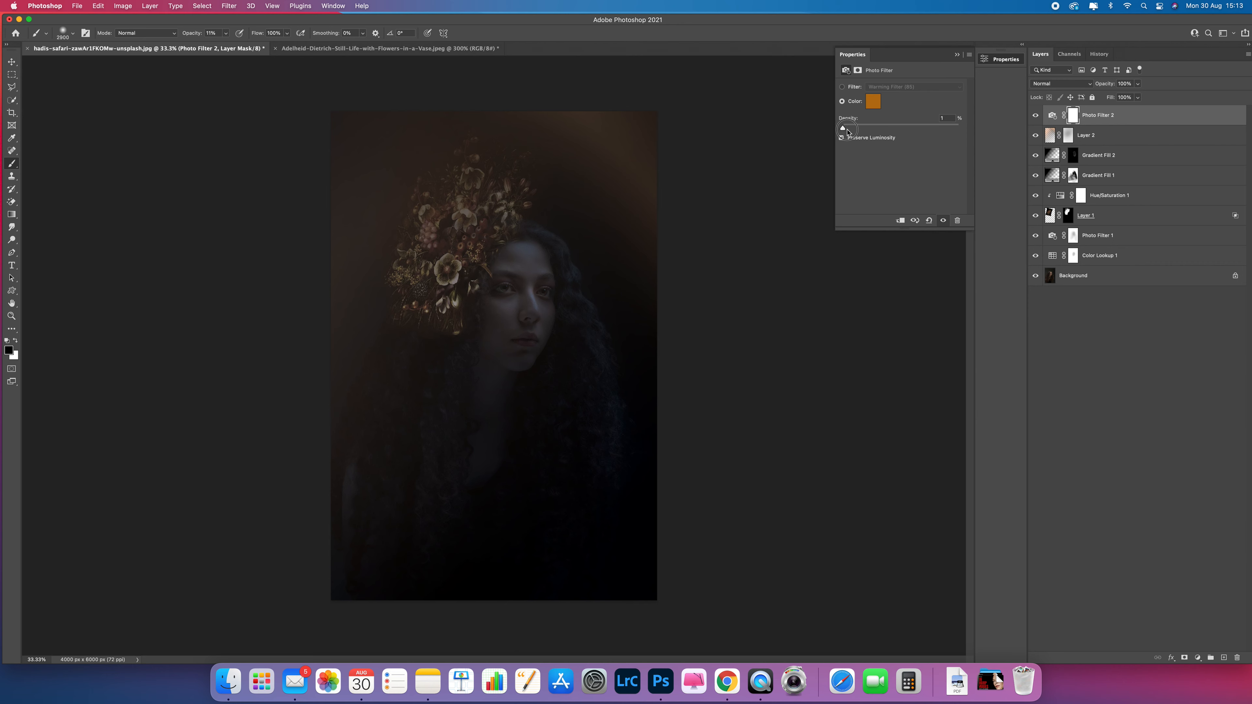
left_click(958, 55)
- Open the list of new fill and adjustment layer types
left_click(1199, 658)
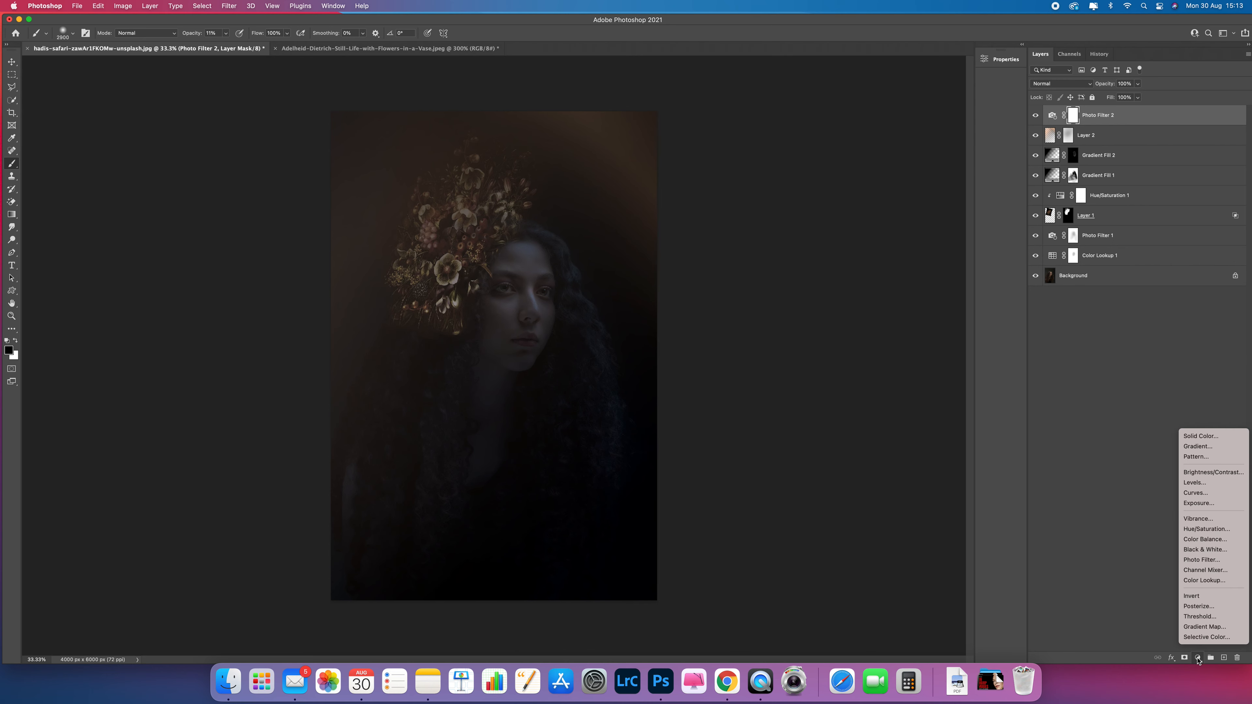